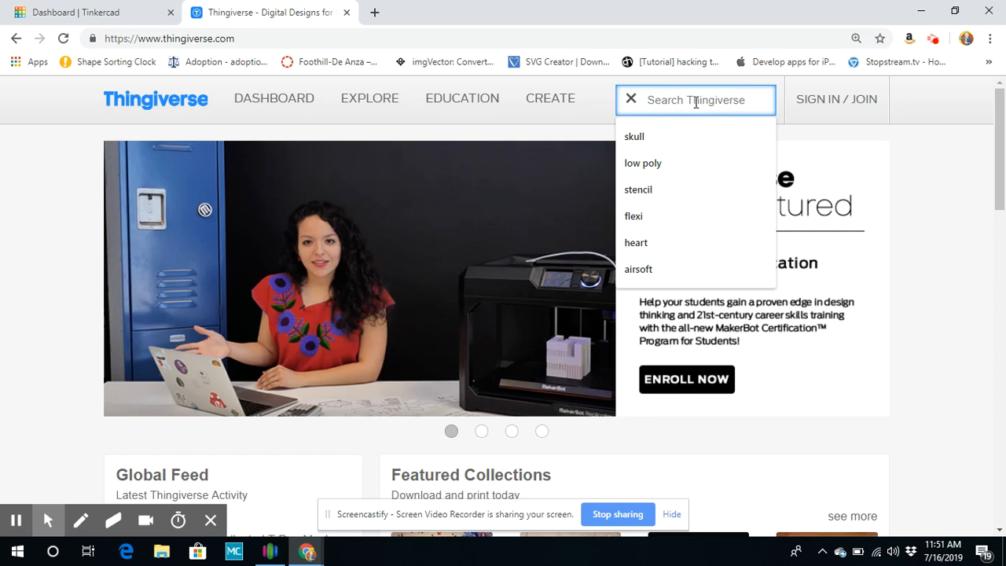
Search Thingiverse for "dice tower".
{"action": "type", "text": "dice to"}
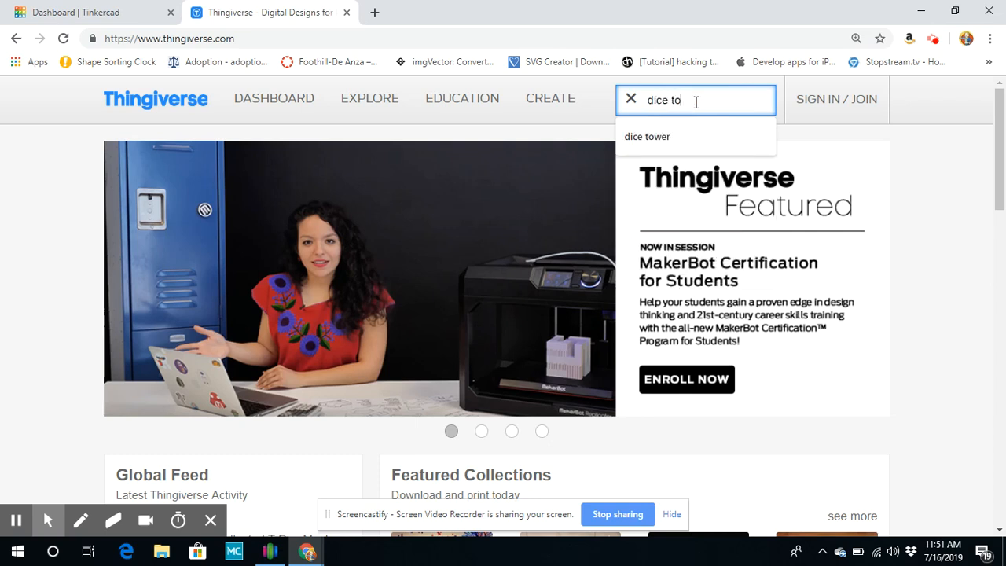
{"action": "type", "text": "wer"}
{"action": "key", "text": "Return"}
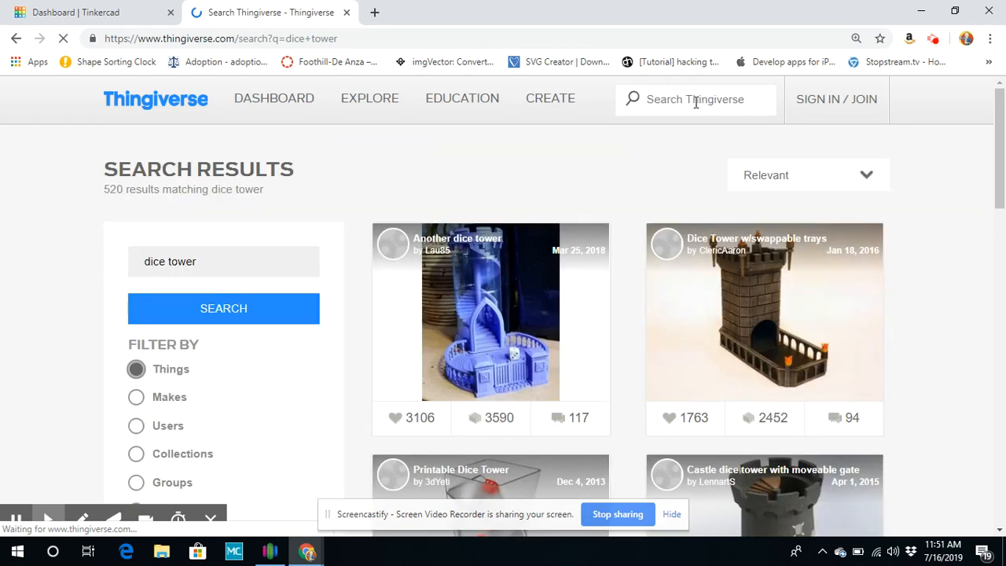
Browse the search results, open the Avenger Dice Tower design and download all of its files.
{"action": "scroll", "coordinate": [911, 216], "scroll_direction": "down", "scroll_amount": 10}
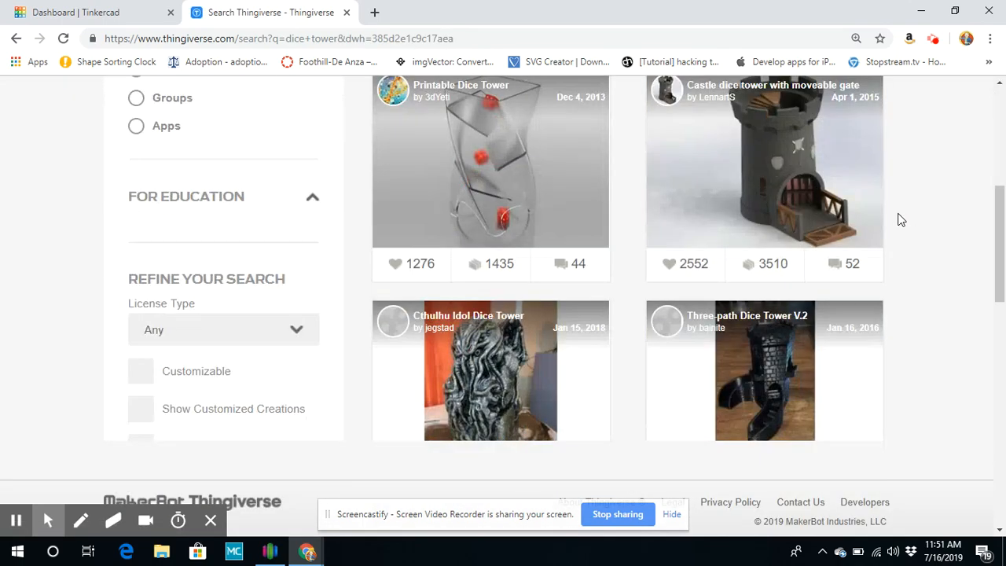
{"action": "scroll", "coordinate": [912, 212], "scroll_direction": "down", "scroll_amount": 6}
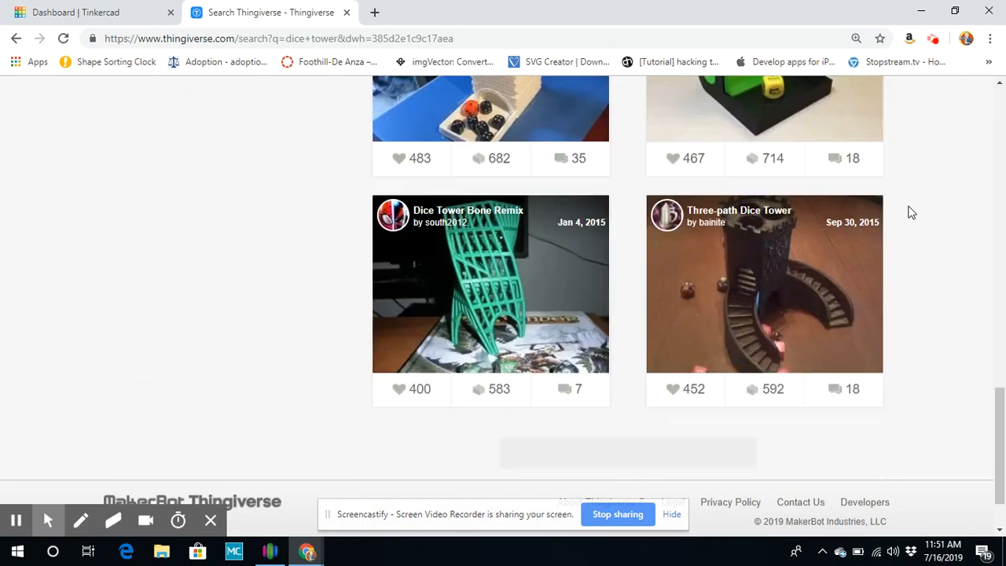
{"action": "scroll", "coordinate": [911, 212], "scroll_direction": "down", "scroll_amount": 8}
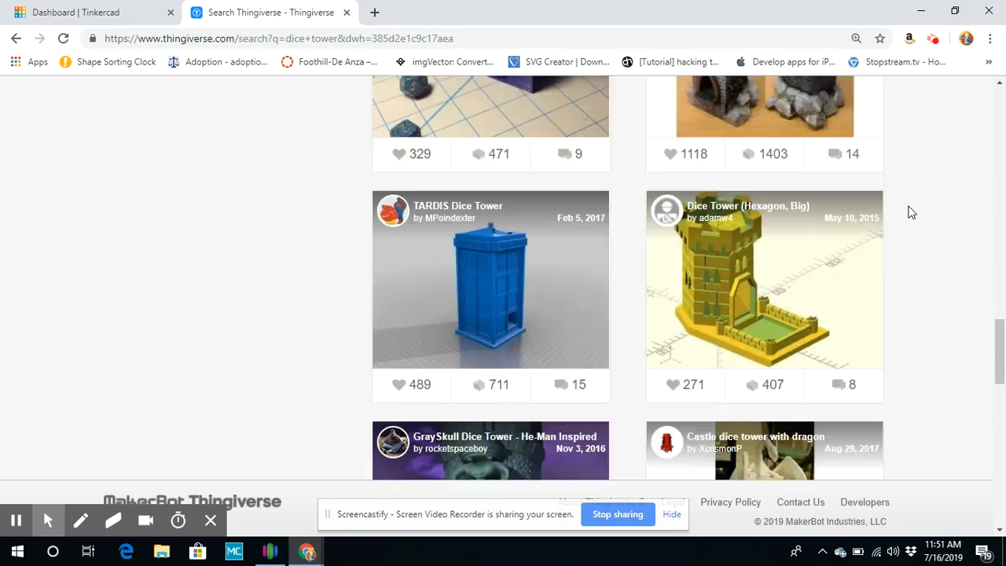
{"action": "scroll", "coordinate": [911, 212], "scroll_direction": "down", "scroll_amount": 3}
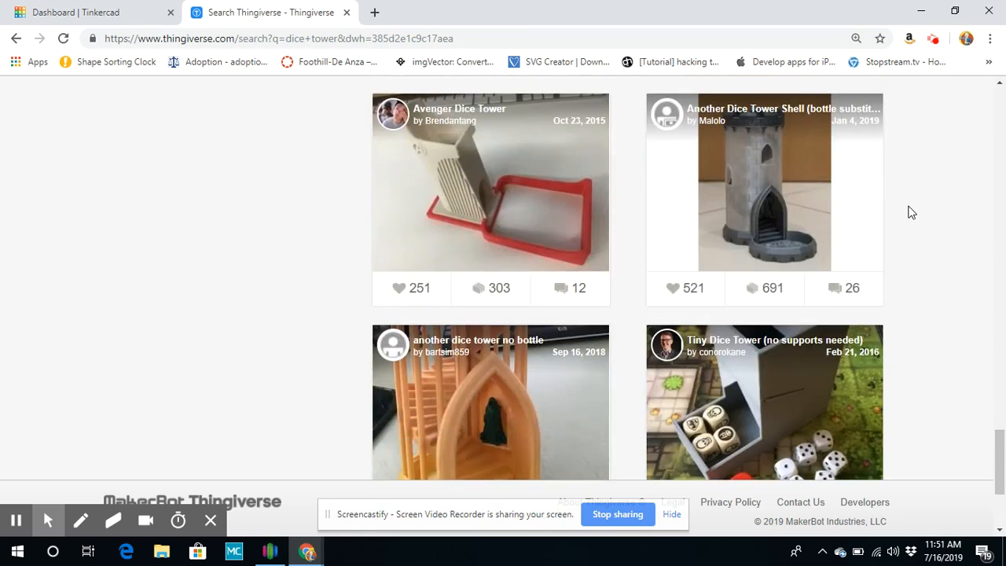
{"action": "left_click", "coordinate": [594, 206]}
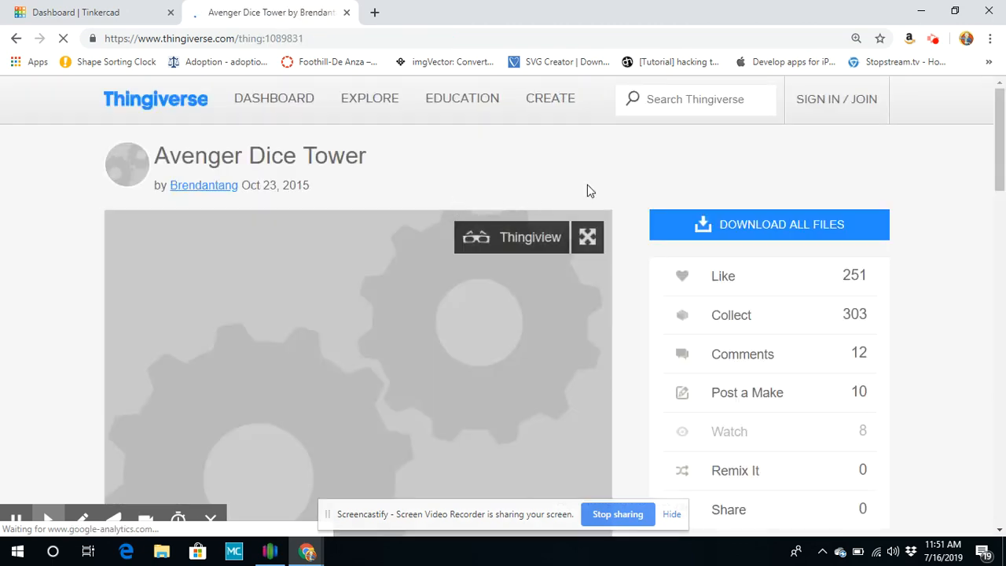
{"action": "left_click", "coordinate": [763, 234]}
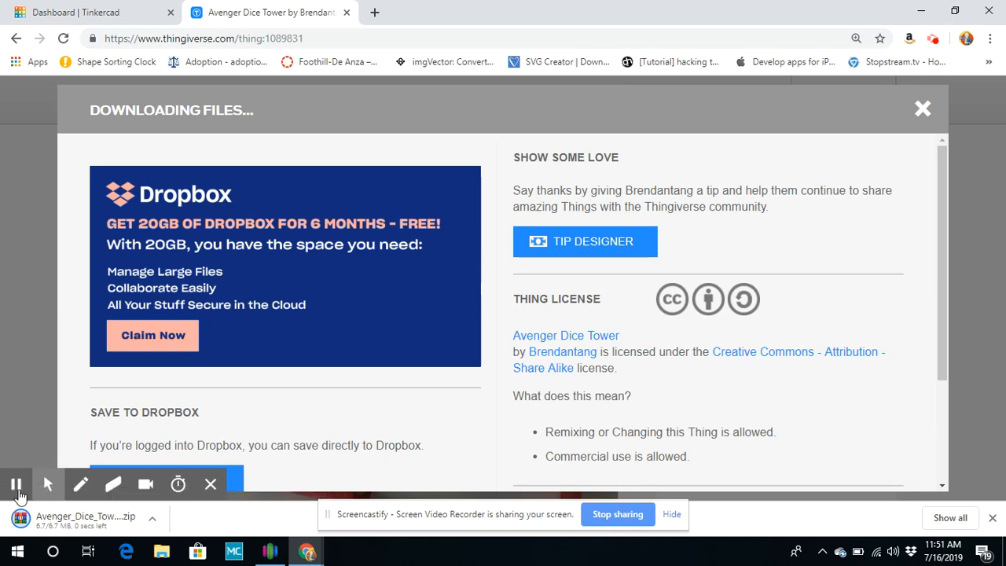
Open the downloaded Avenger Dice Tower archive, select tower5.stl in its files folder, and minimize the browser.
{"action": "left_click", "coordinate": [47, 517]}
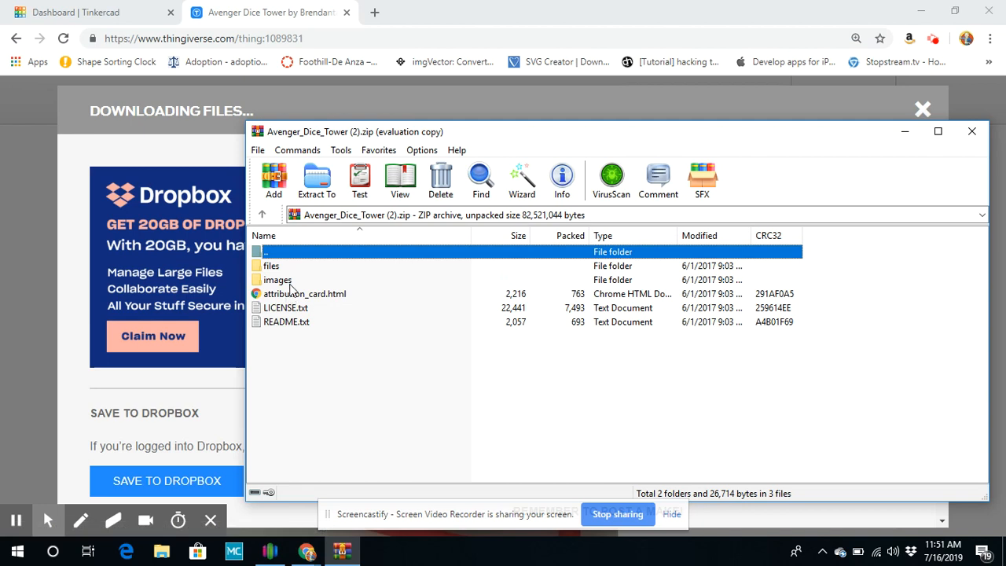
{"action": "double_click", "coordinate": [300, 268]}
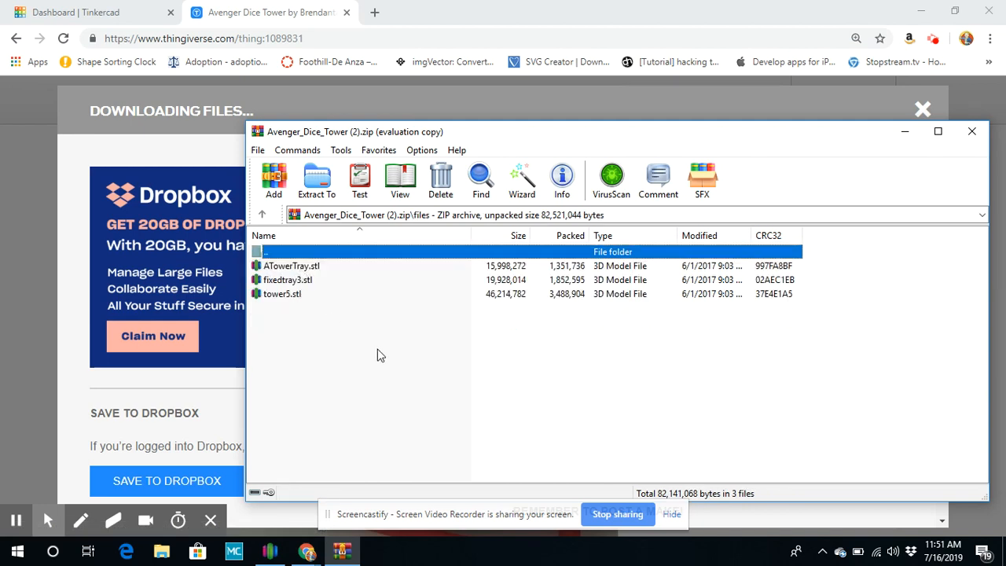
{"action": "left_click", "coordinate": [342, 294]}
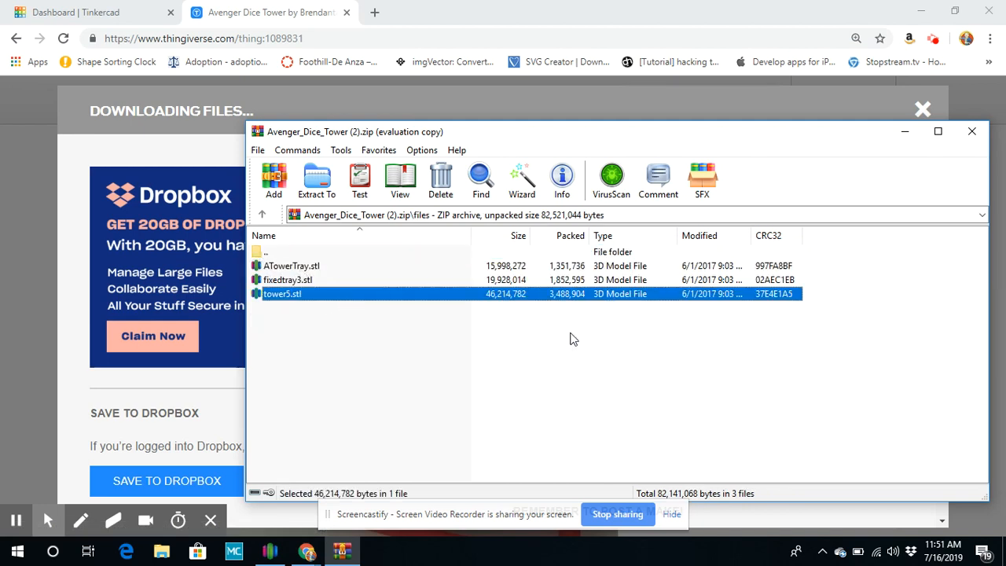
{"action": "left_click", "coordinate": [914, 11]}
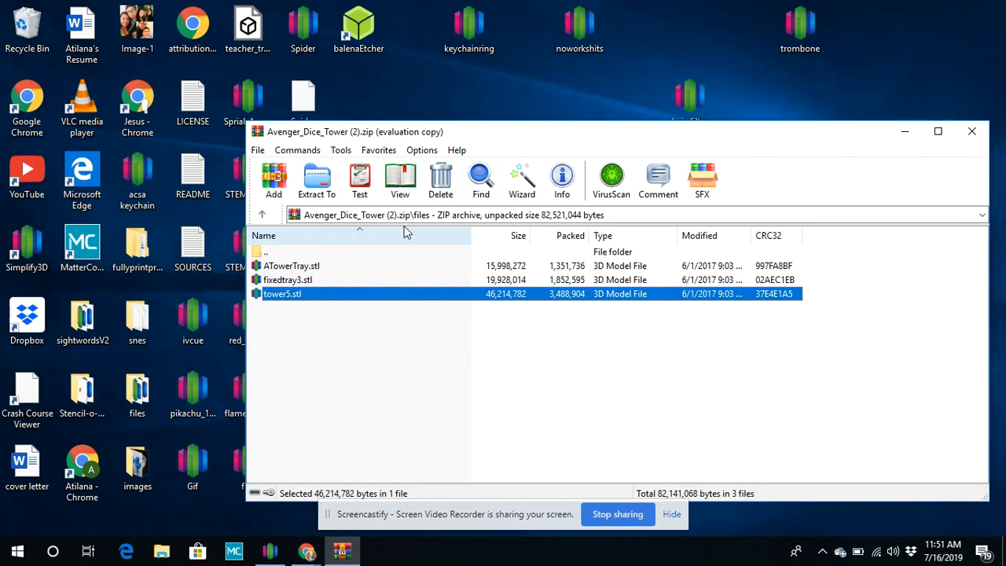
Try to extract tower5.stl into the desktop's customwork folder, cancel the file replacement, and close the archive.
{"action": "left_click", "coordinate": [319, 182]}
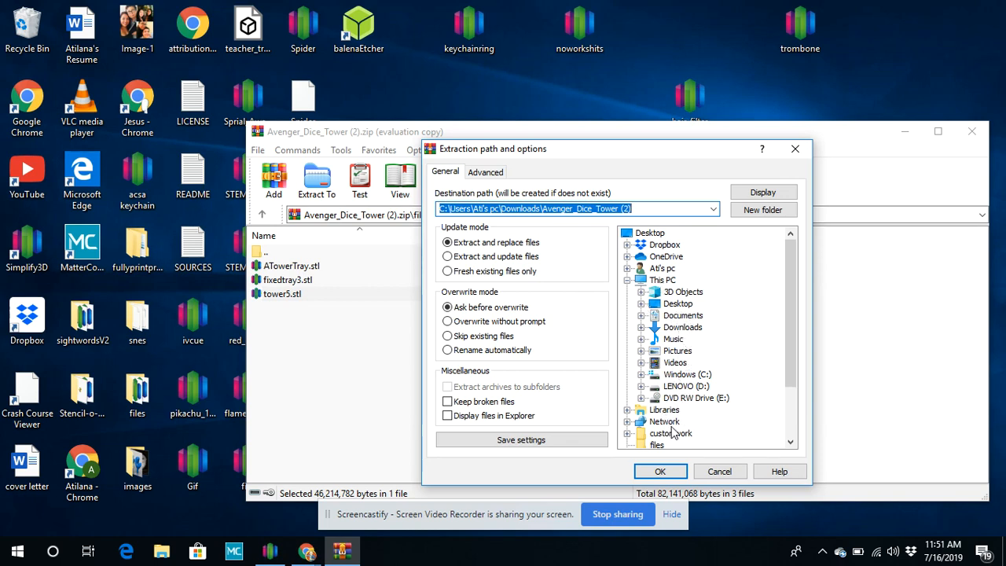
{"action": "left_click", "coordinate": [670, 433]}
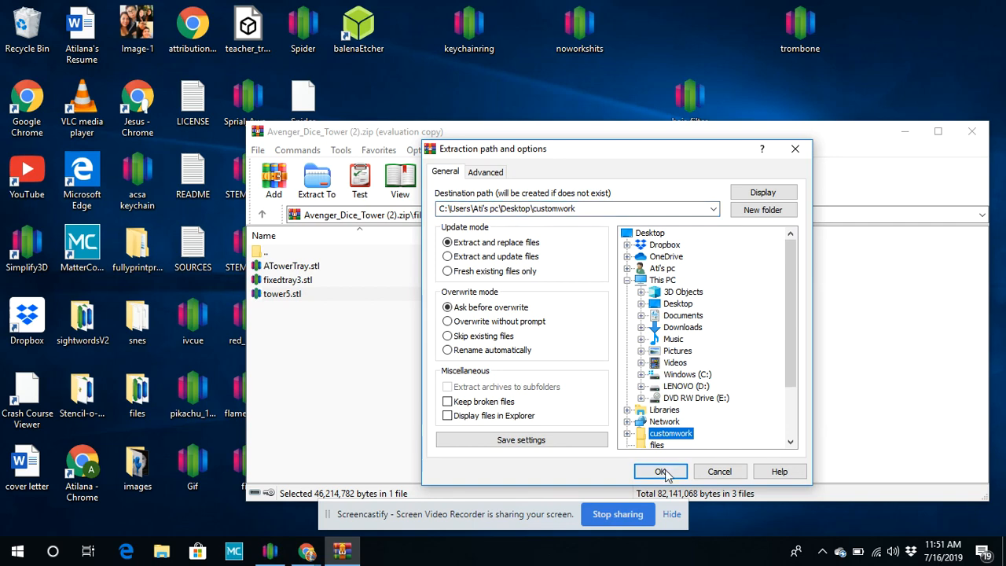
{"action": "left_click", "coordinate": [660, 472]}
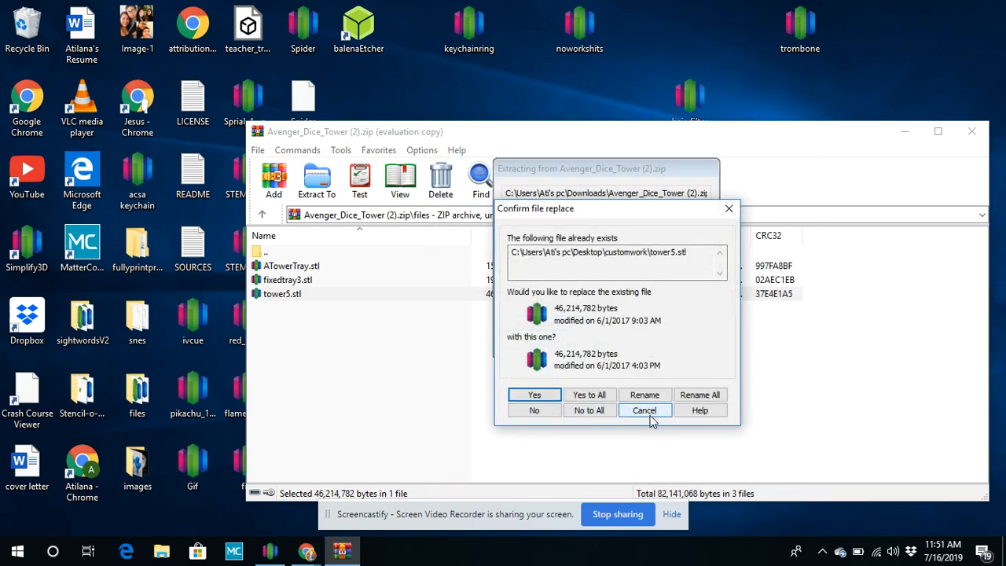
{"action": "left_click", "coordinate": [648, 415]}
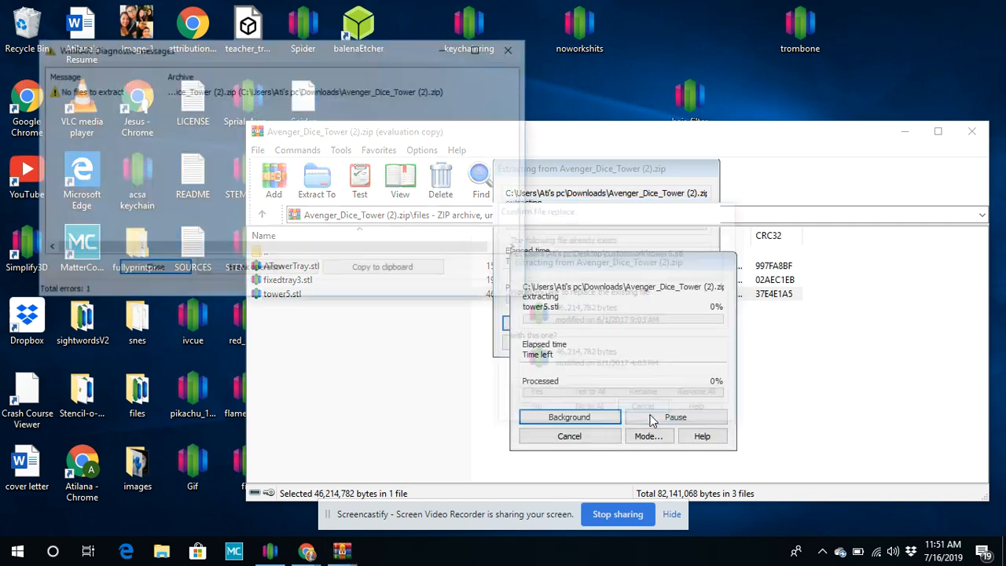
{"action": "left_click", "coordinate": [514, 48]}
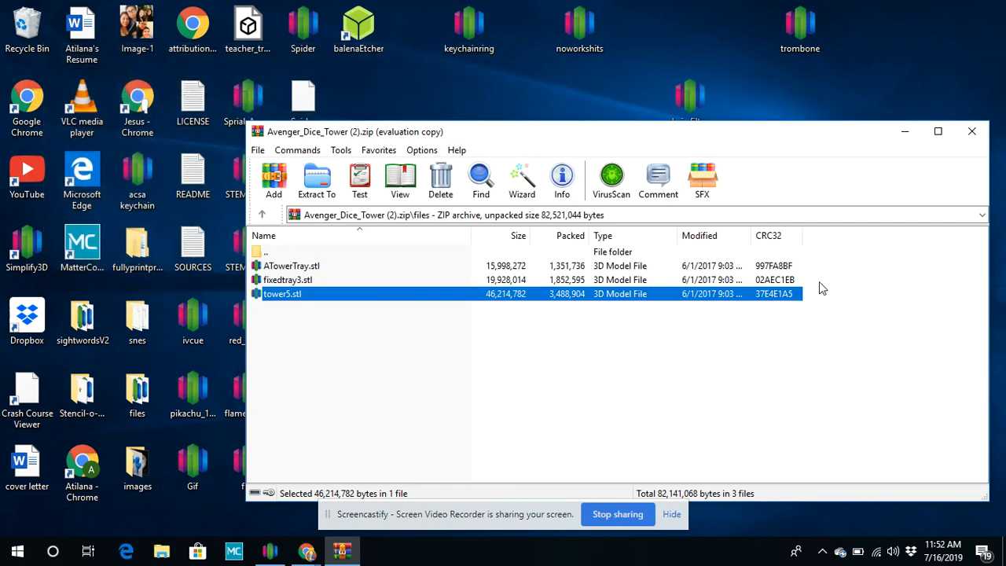
{"action": "left_click", "coordinate": [972, 131]}
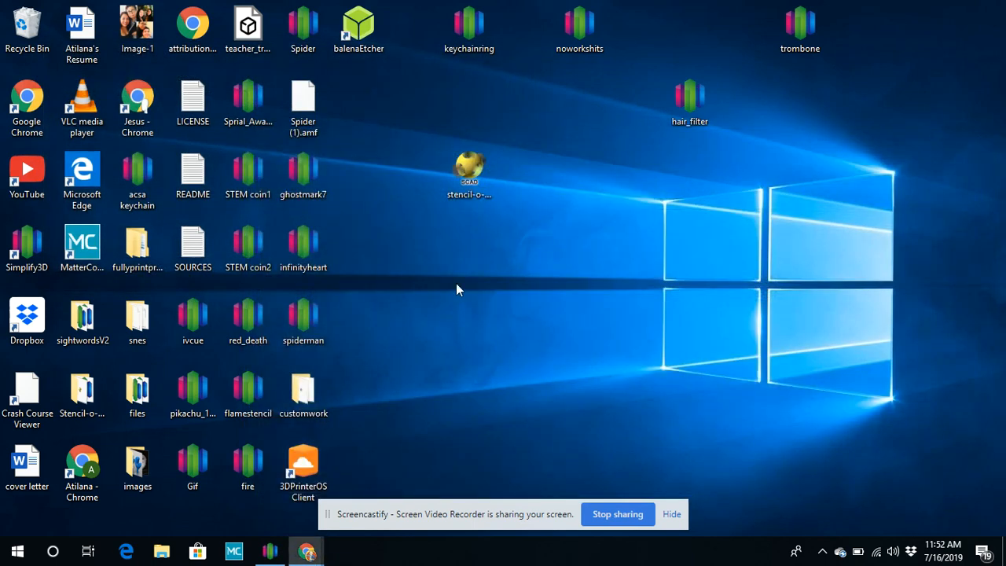
Switch back to the browser and create a new 3D design in Tinkercad.
{"action": "mouse_move", "coordinate": [307, 551]}
{"action": "left_click", "coordinate": [260, 475]}
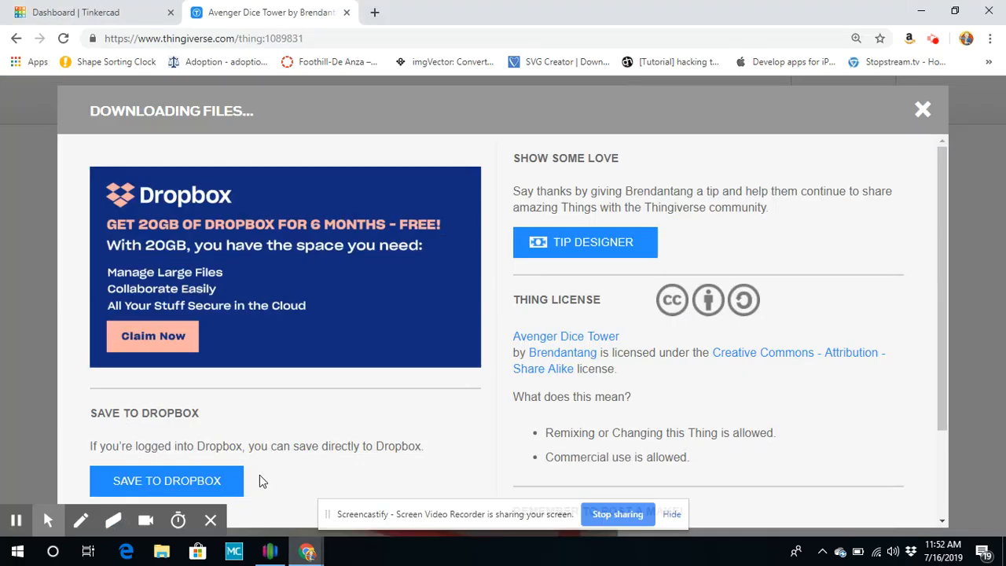
{"action": "left_click", "coordinate": [93, 12]}
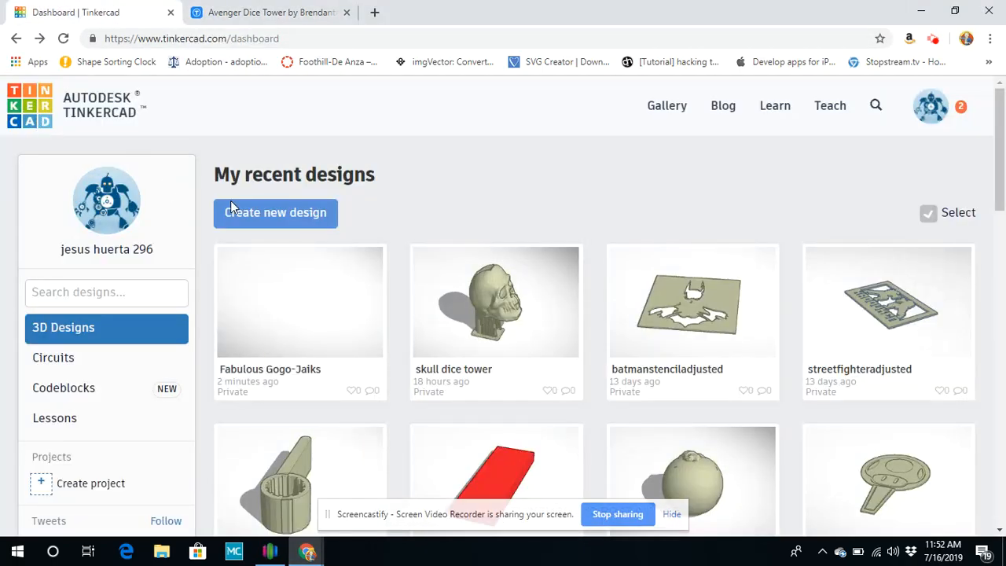
{"action": "left_click", "coordinate": [329, 223]}
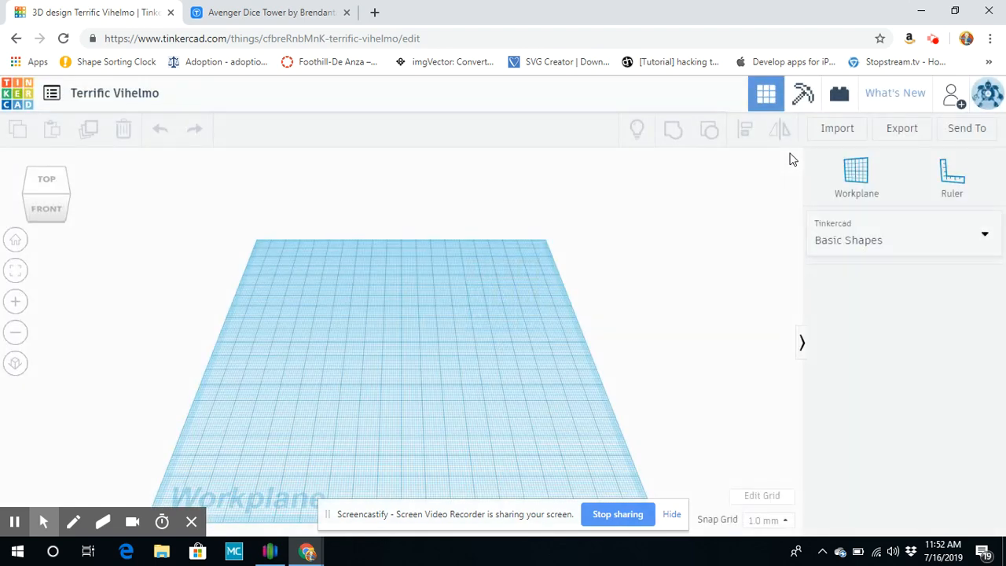
Try to import the tower5 model from the customwork folder into the new Tinkercad design.
{"action": "left_click", "coordinate": [837, 128]}
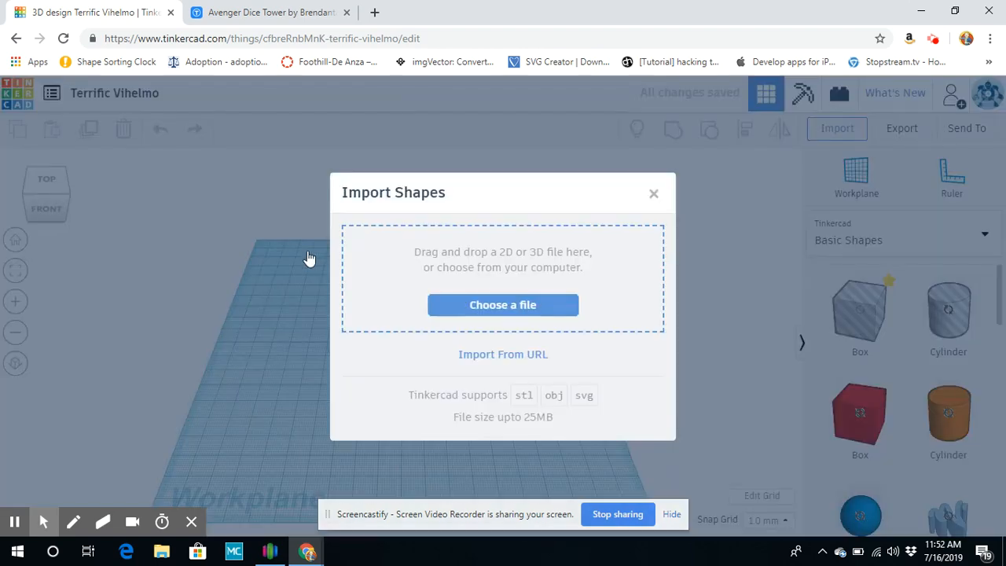
{"action": "left_click", "coordinate": [548, 313]}
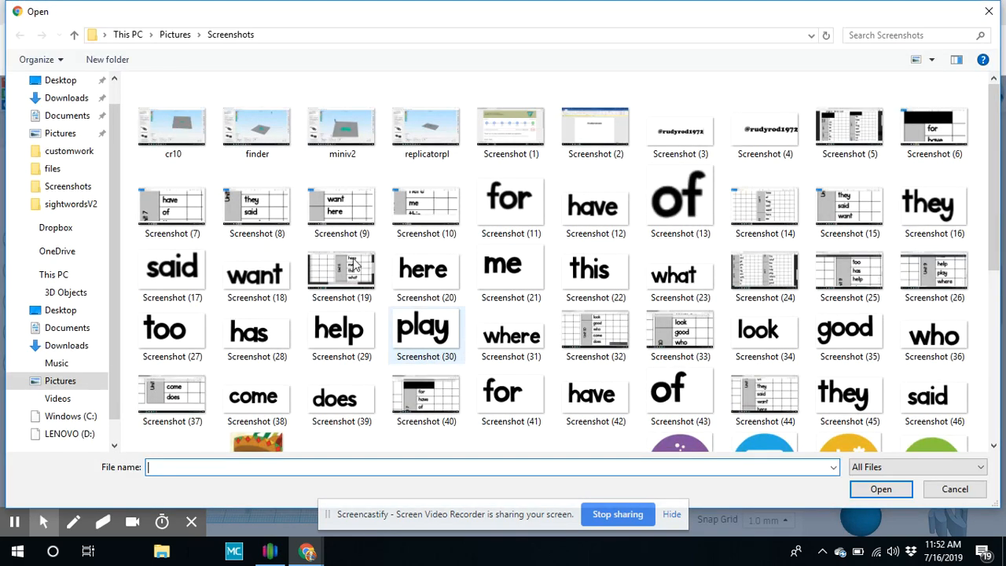
{"action": "left_click", "coordinate": [57, 155]}
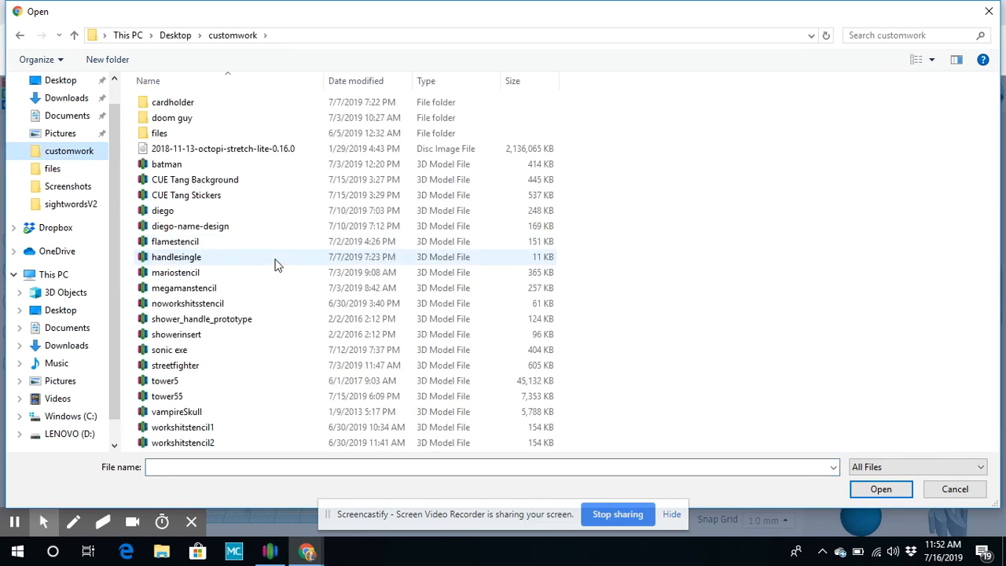
{"action": "double_click", "coordinate": [187, 382]}
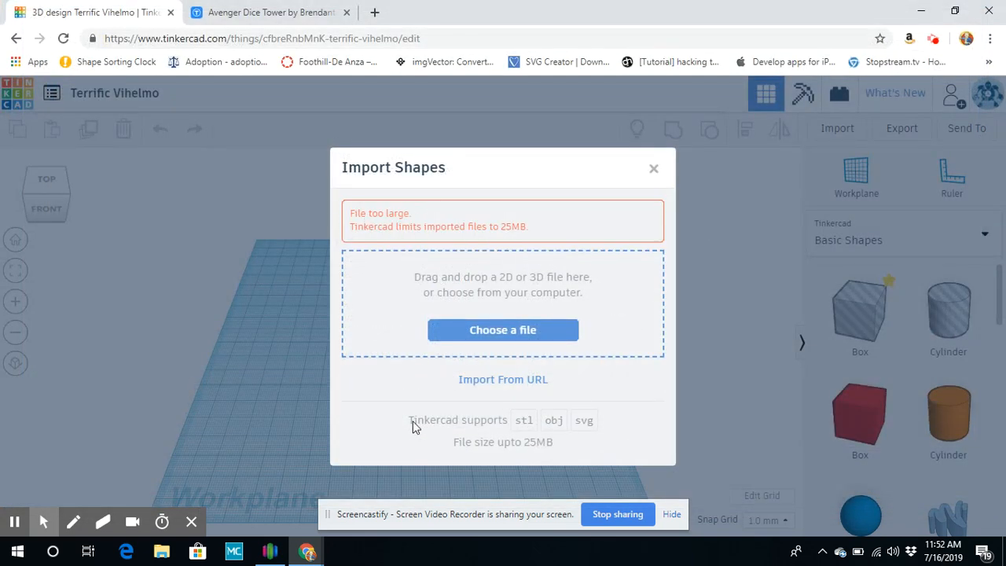
Open tower5 from the desktop's customwork folder in Simplify3D.
{"action": "left_click", "coordinate": [921, 12]}
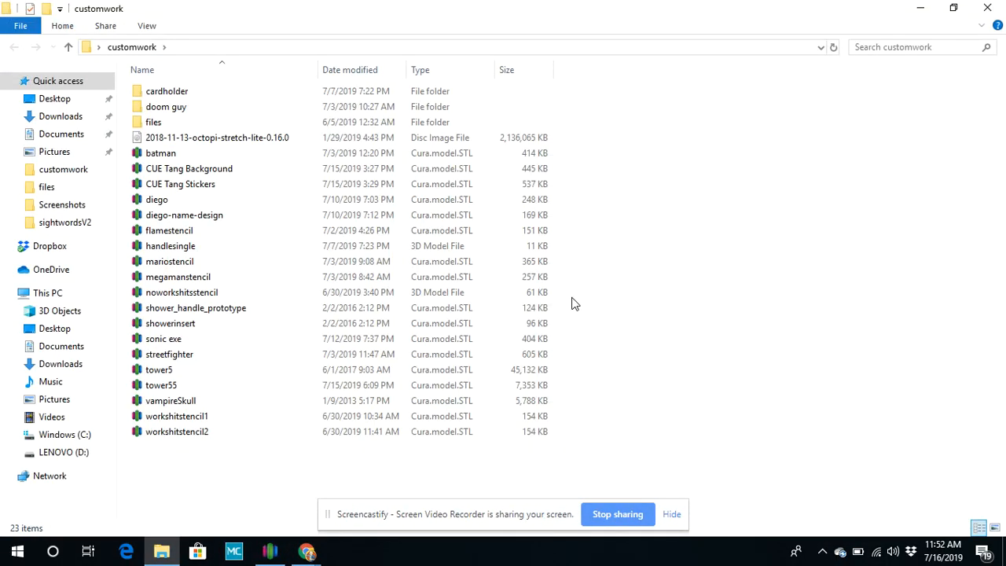
{"action": "left_click", "coordinate": [200, 371]}
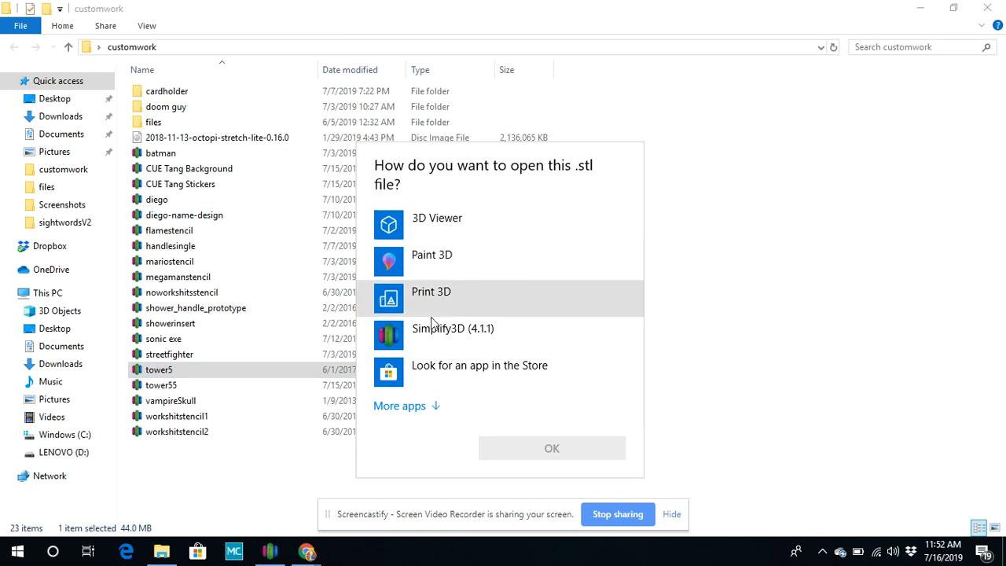
{"action": "left_click", "coordinate": [438, 337]}
{"action": "left_click", "coordinate": [579, 450]}
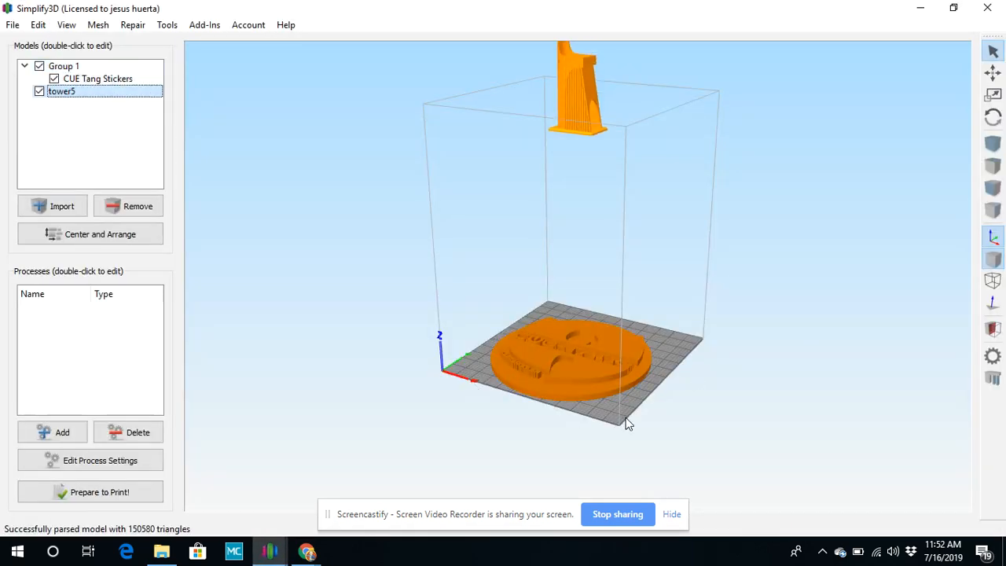
{"action": "key", "text": "Delete"}
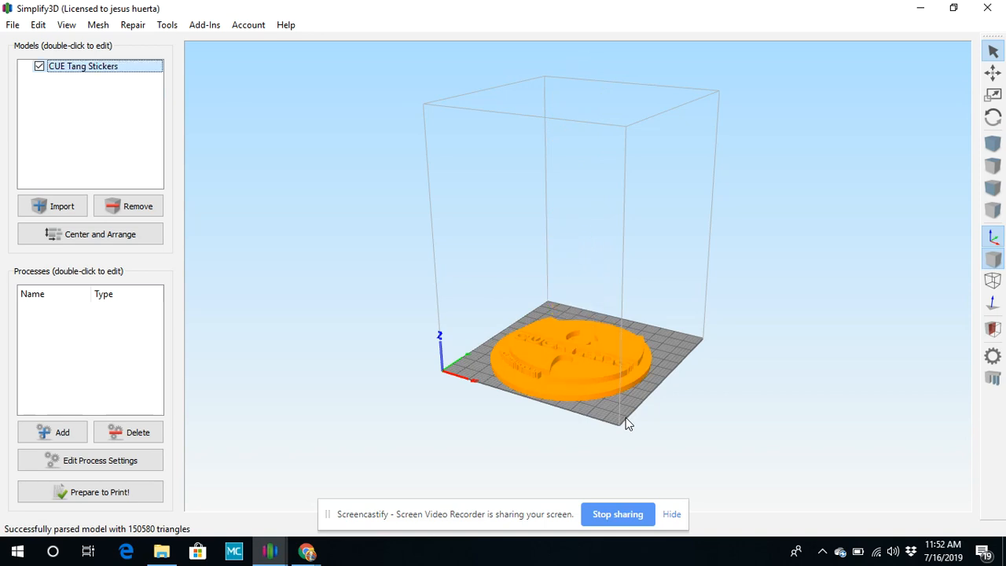
{"action": "left_click", "coordinate": [38, 24]}
{"action": "left_click", "coordinate": [47, 39]}
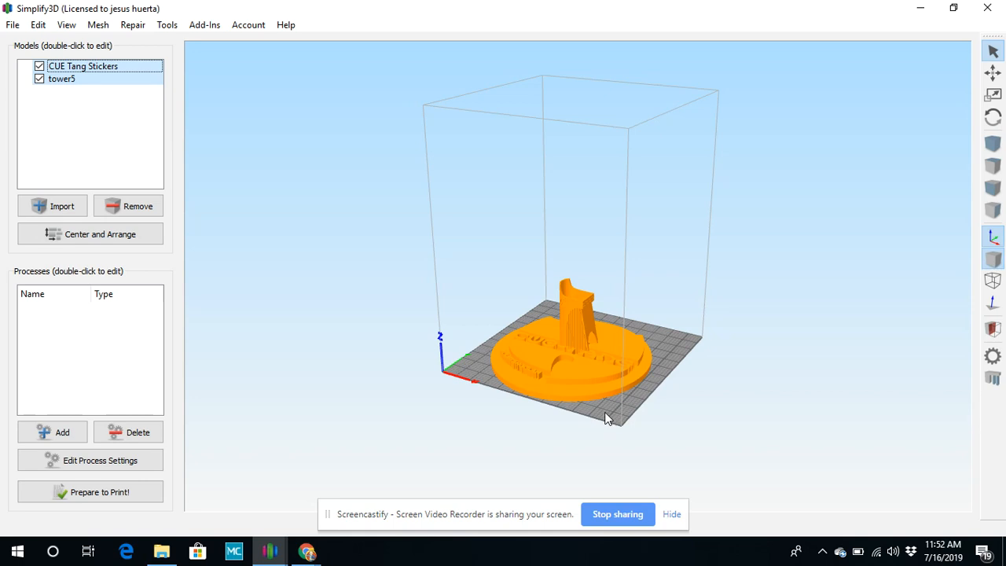
Remove the CUE Tang Stickers model from the build plate.
{"action": "left_click", "coordinate": [573, 303]}
{"action": "left_click", "coordinate": [563, 383]}
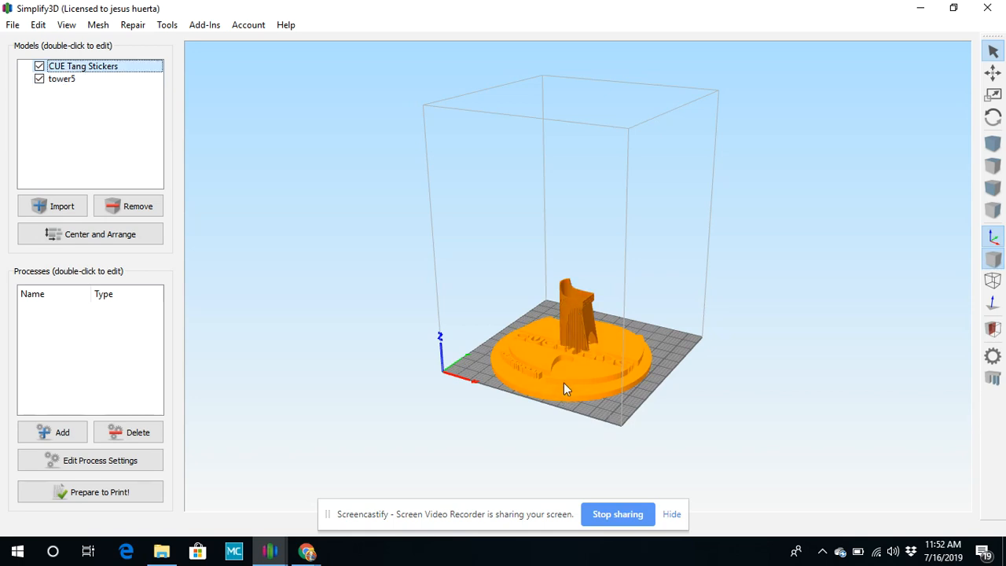
{"action": "key", "text": "Delete"}
Scale the tower5 model uniformly to 10%.
{"action": "double_click", "coordinate": [580, 323]}
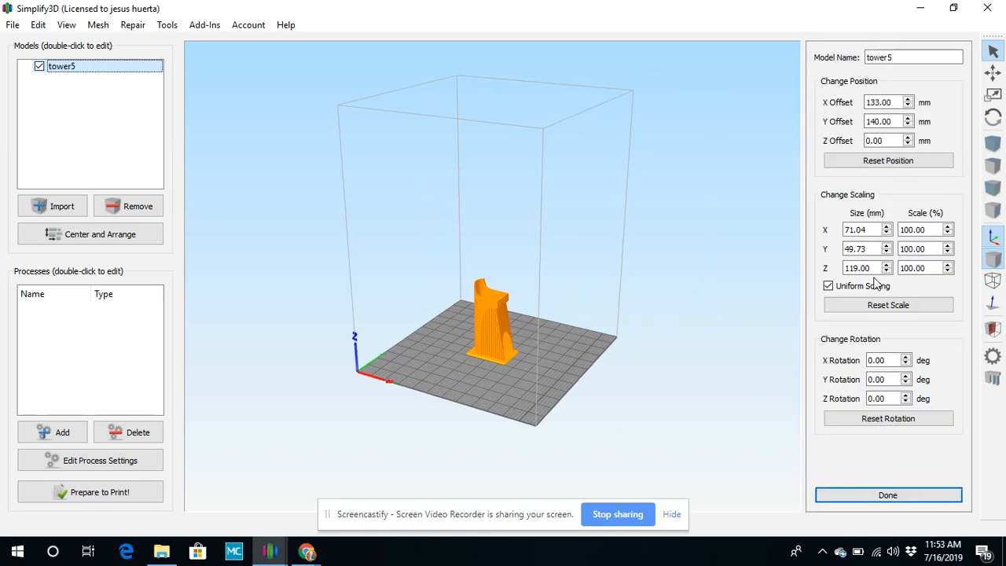
{"action": "left_click", "coordinate": [904, 248]}
{"action": "double_click", "coordinate": [909, 248]}
{"action": "type", "text": "10"}
{"action": "key", "text": "Return"}
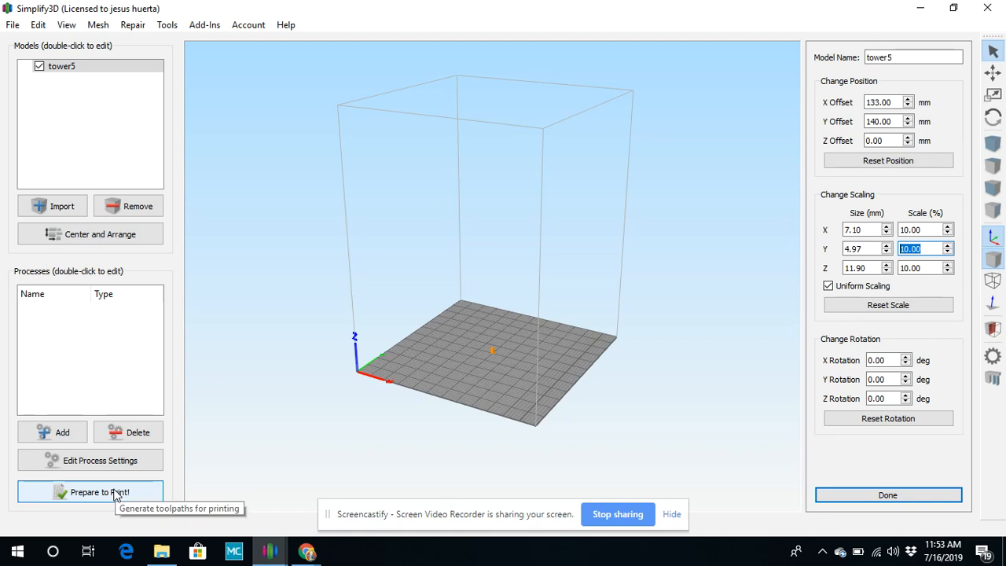
Export the scaled model as an STL file named tower5resize in the desktop's customwork folder.
{"action": "left_click", "coordinate": [15, 24]}
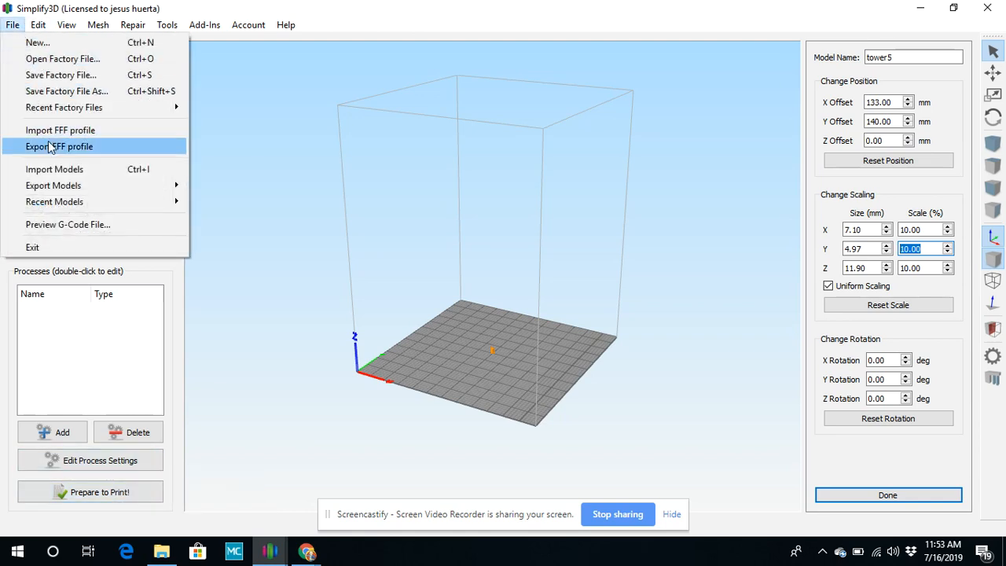
{"action": "mouse_move", "coordinate": [110, 188]}
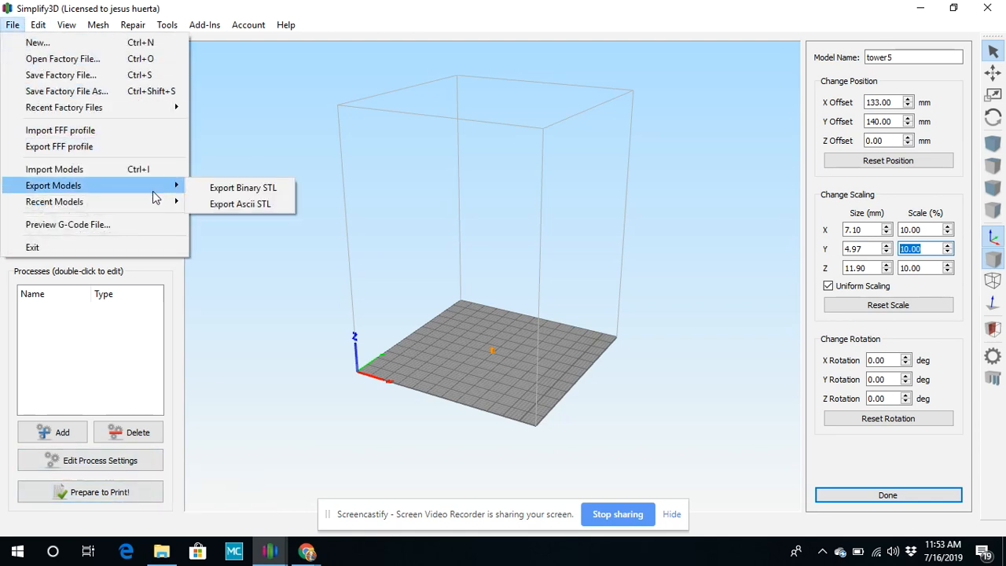
{"action": "left_click", "coordinate": [267, 203]}
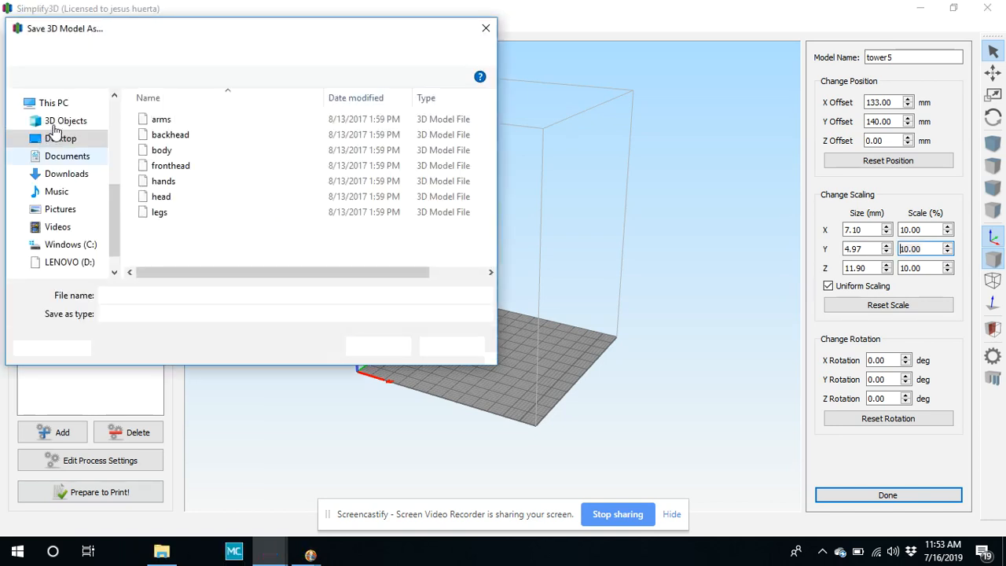
{"action": "left_click", "coordinate": [133, 52]}
{"action": "left_click", "coordinate": [246, 294]}
{"action": "type", "text": "resized"}
{"action": "key", "text": "Return"}
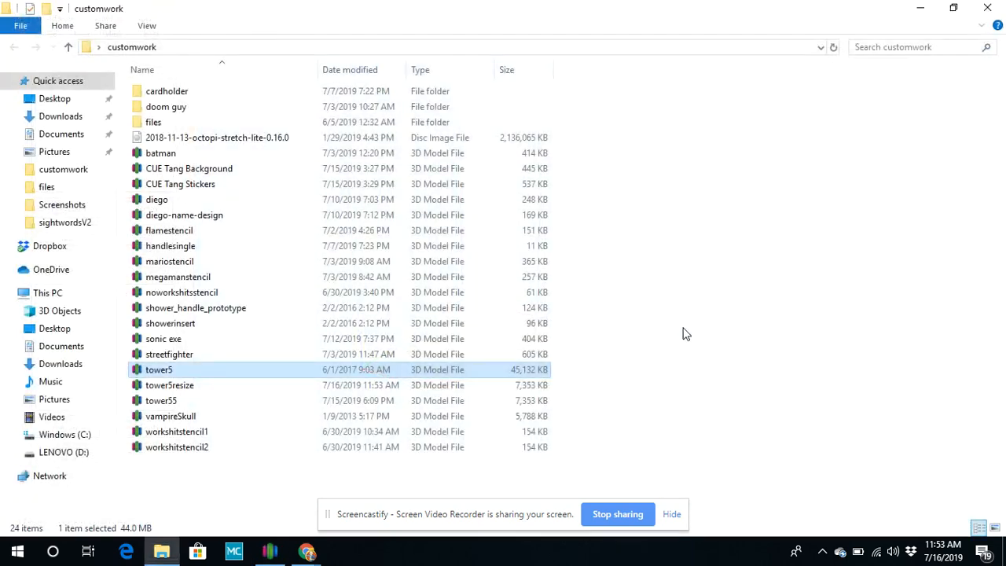
Switch to Tinkercad and import tower5resize.stl from the customwork folder at 100 scale.
{"action": "left_click", "coordinate": [264, 498]}
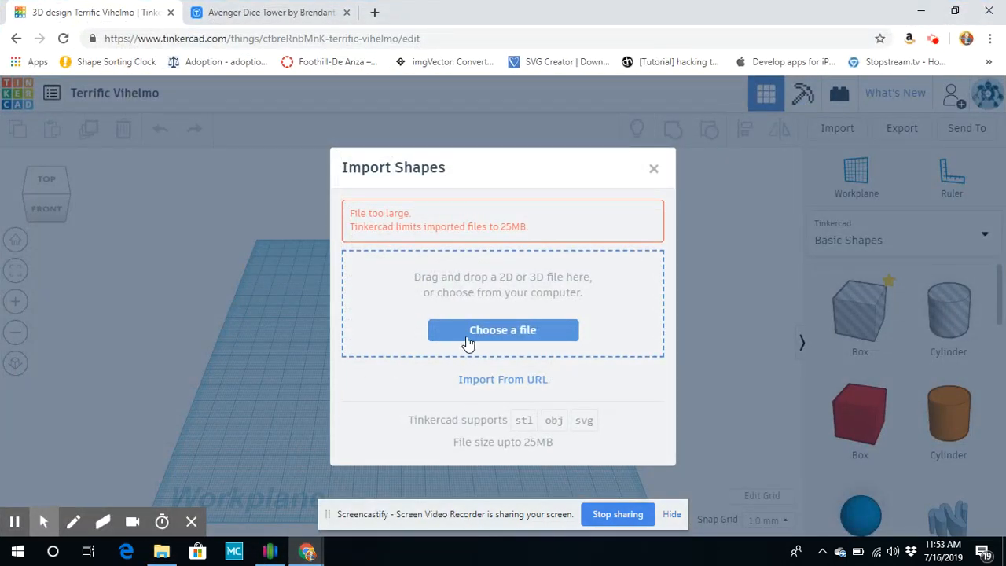
{"action": "left_click", "coordinate": [459, 335]}
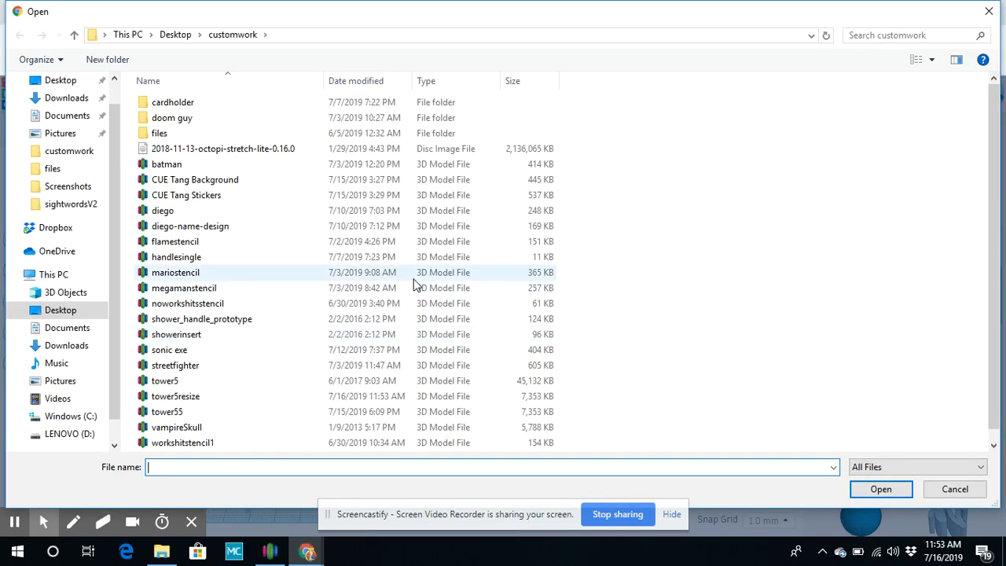
{"action": "double_click", "coordinate": [231, 397]}
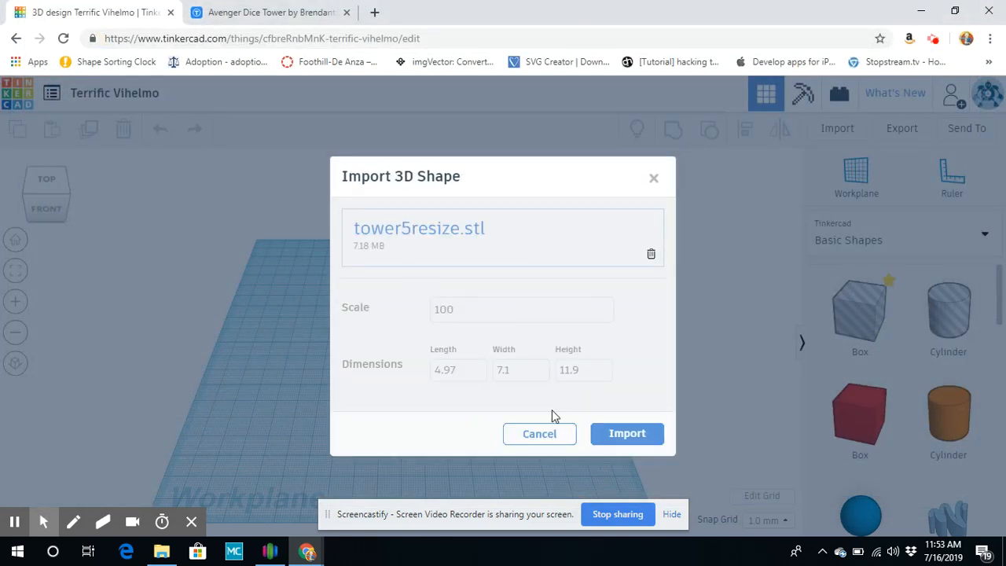
{"action": "left_click", "coordinate": [616, 443]}
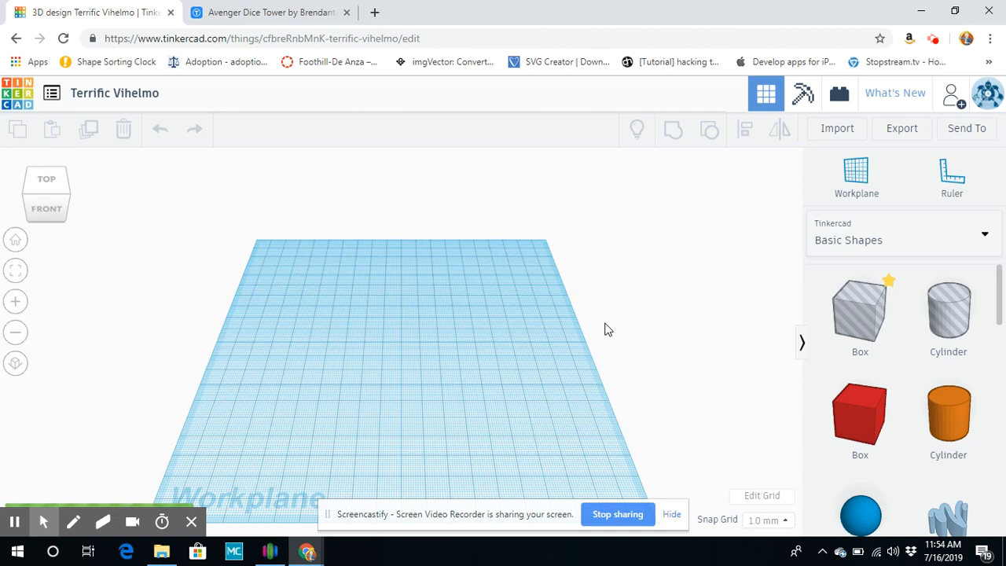
Switch to Thingiverse, close the dice tower's download notice, search for skull and browse the resulting models.
{"action": "left_click", "coordinate": [269, 22]}
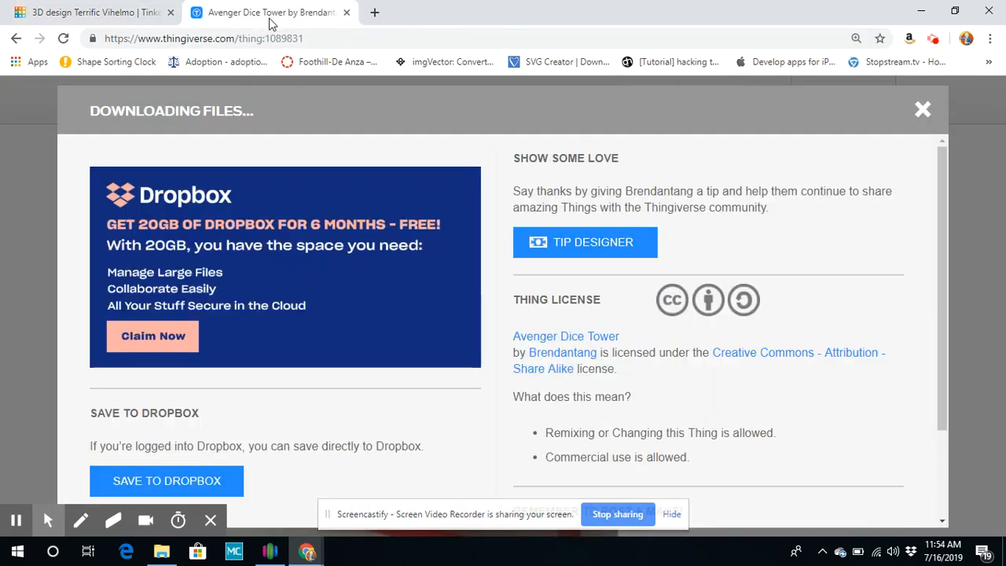
{"action": "left_click", "coordinate": [924, 115]}
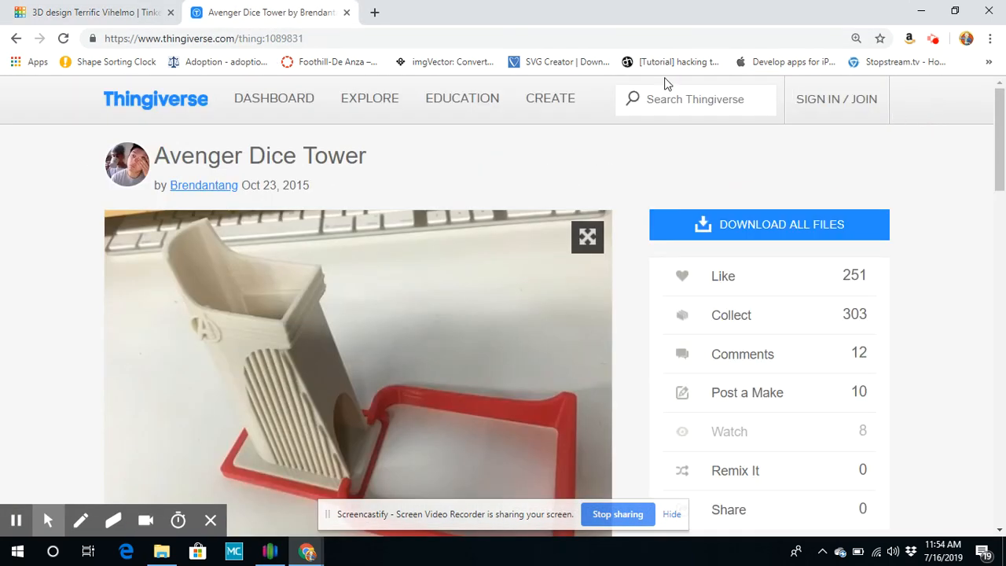
{"action": "left_click", "coordinate": [684, 99]}
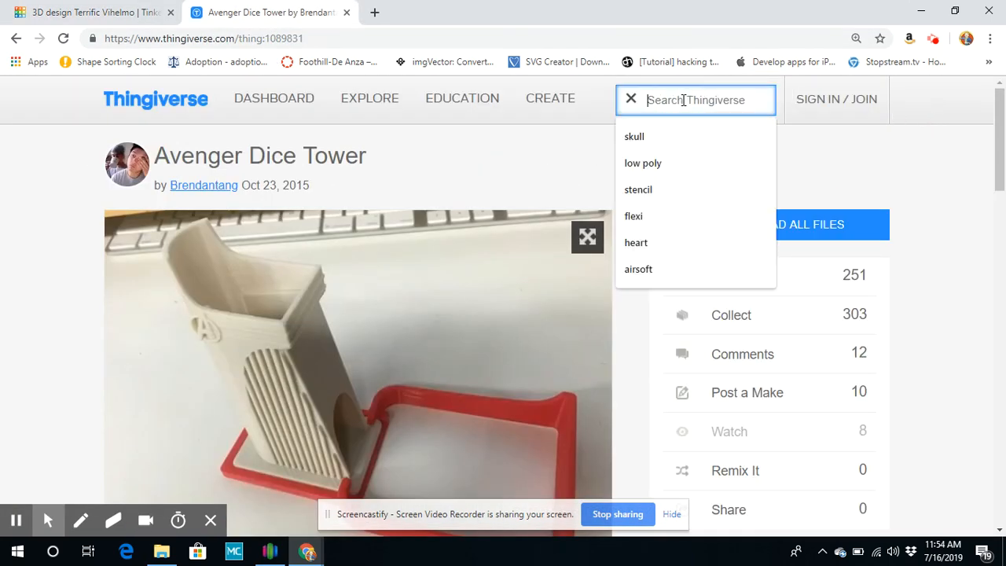
{"action": "type", "text": "skull"}
{"action": "key", "text": "Return"}
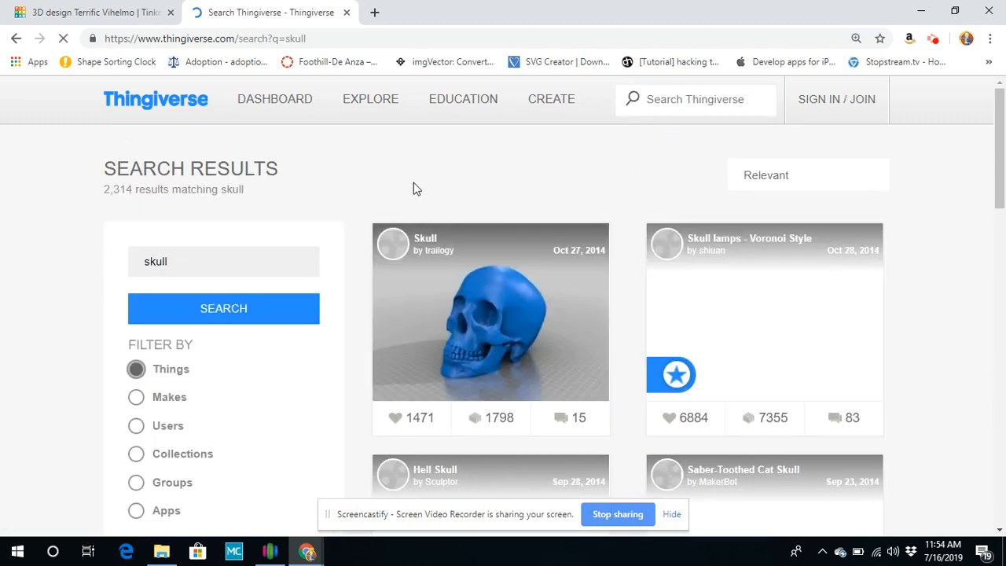
{"action": "scroll", "coordinate": [926, 245], "scroll_direction": "down", "scroll_amount": 8}
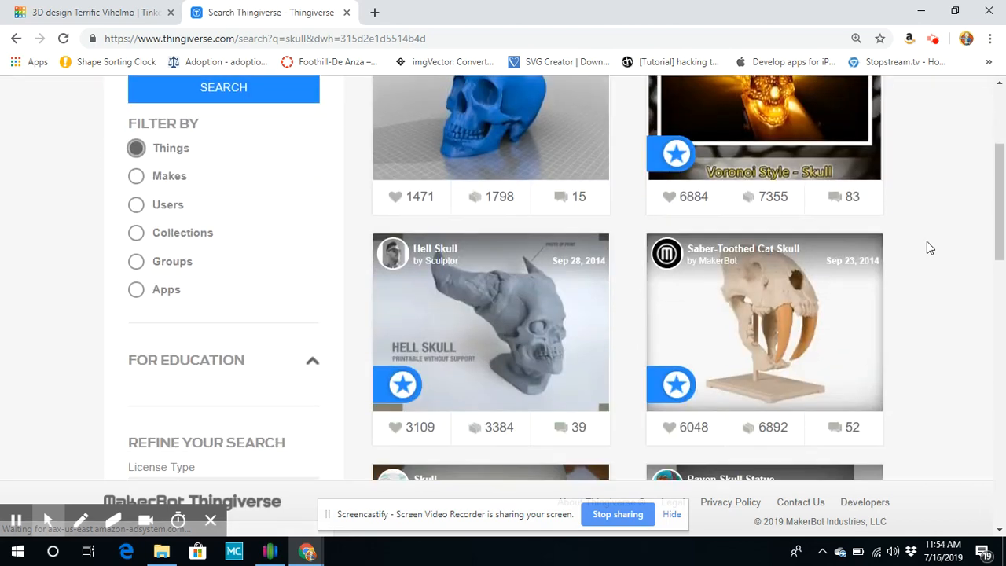
{"action": "scroll", "coordinate": [927, 243], "scroll_direction": "down", "scroll_amount": 7}
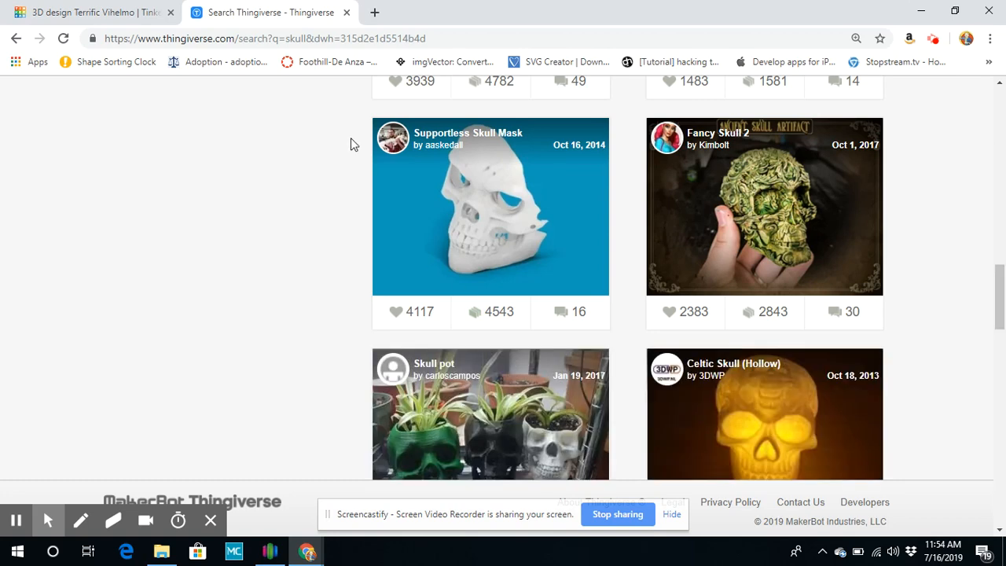
{"action": "scroll", "coordinate": [353, 189], "scroll_direction": "down", "scroll_amount": 3}
{"action": "scroll", "coordinate": [353, 190], "scroll_direction": "down", "scroll_amount": 5}
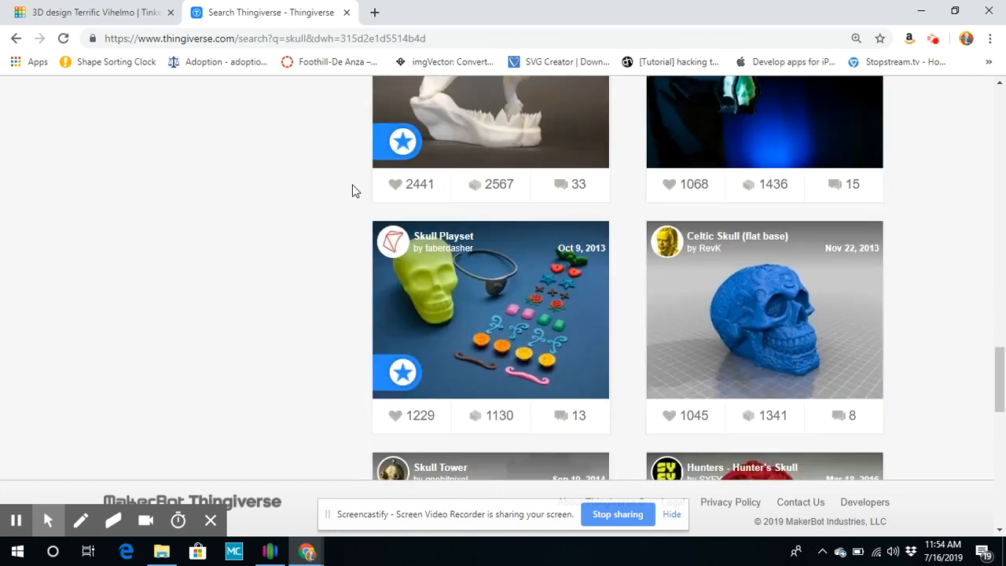
Return to the Tinkercad design and select the imported dice tower on the workplane.
{"action": "left_click", "coordinate": [90, 19]}
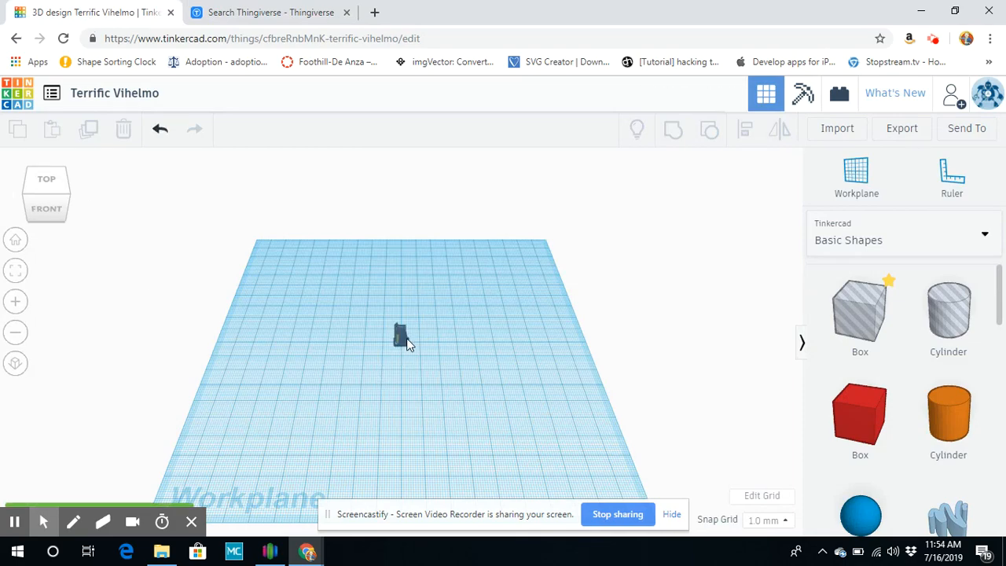
{"action": "left_click", "coordinate": [402, 338]}
{"action": "scroll", "coordinate": [332, 388], "scroll_direction": "up", "scroll_amount": 3}
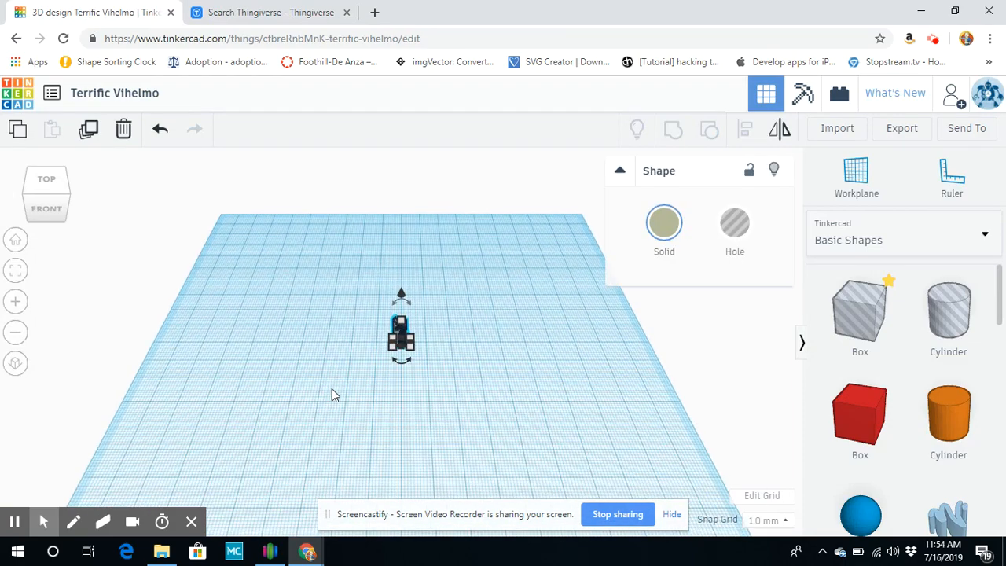
{"action": "scroll", "coordinate": [330, 389], "scroll_direction": "up", "scroll_amount": 5}
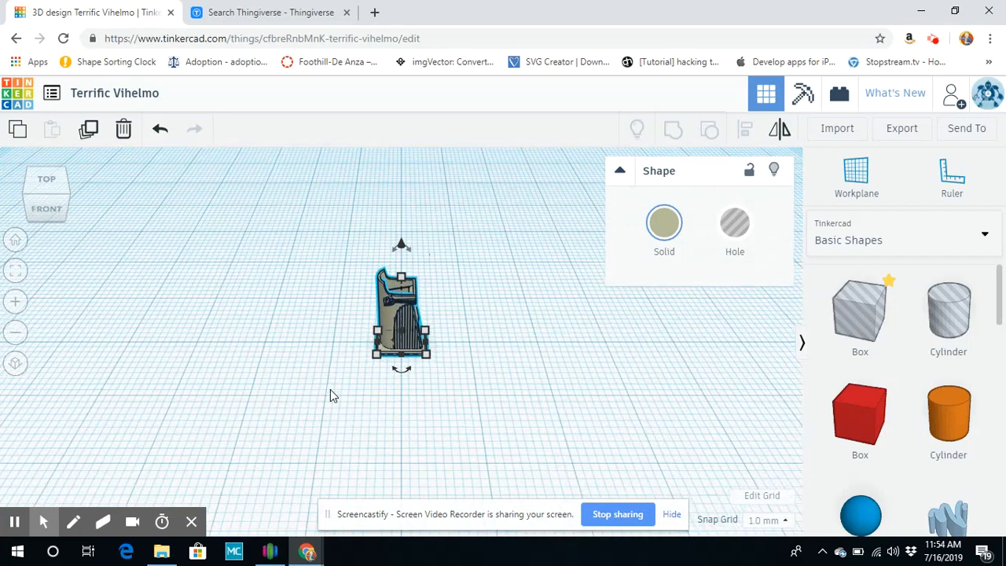
{"action": "scroll", "coordinate": [329, 391], "scroll_direction": "up", "scroll_amount": 4}
Set the dice tower's base depth to 5 mm and its width to 7 mm.
{"action": "mouse_move", "coordinate": [402, 375]}
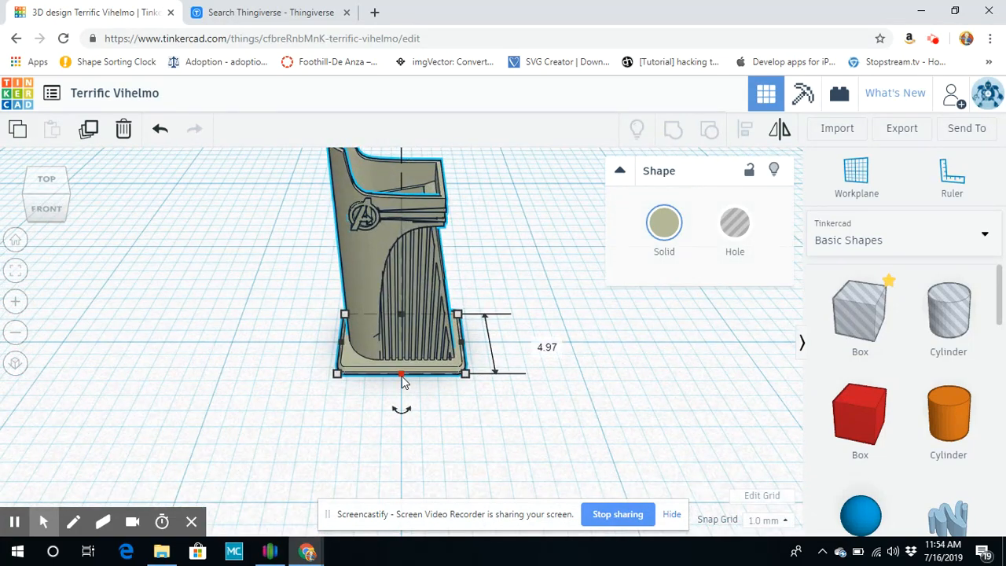
{"action": "left_click", "coordinate": [541, 340]}
{"action": "type", "text": "5"}
{"action": "key", "text": "Return"}
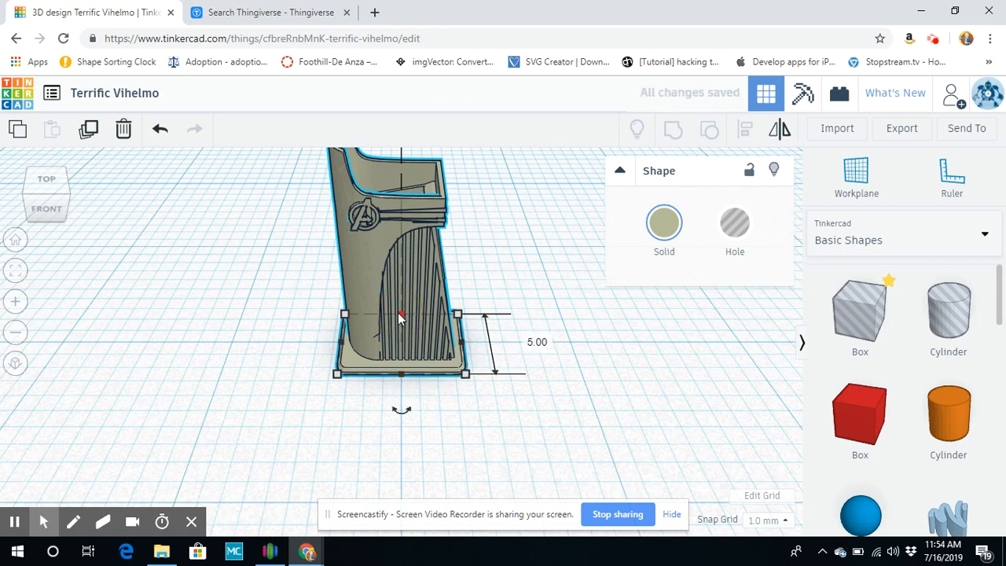
{"action": "left_click", "coordinate": [462, 346]}
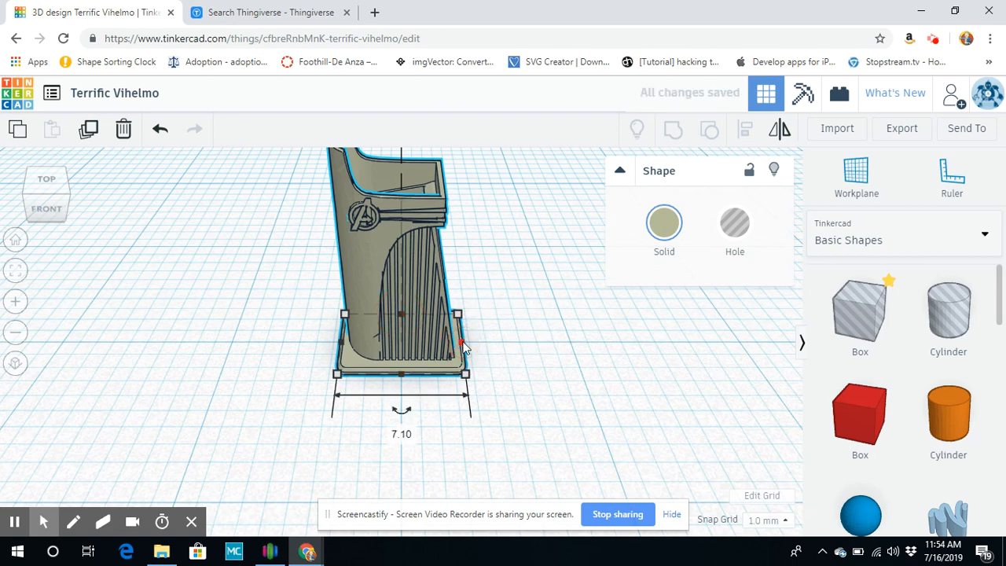
{"action": "left_click", "coordinate": [402, 434]}
{"action": "type", "text": "7"}
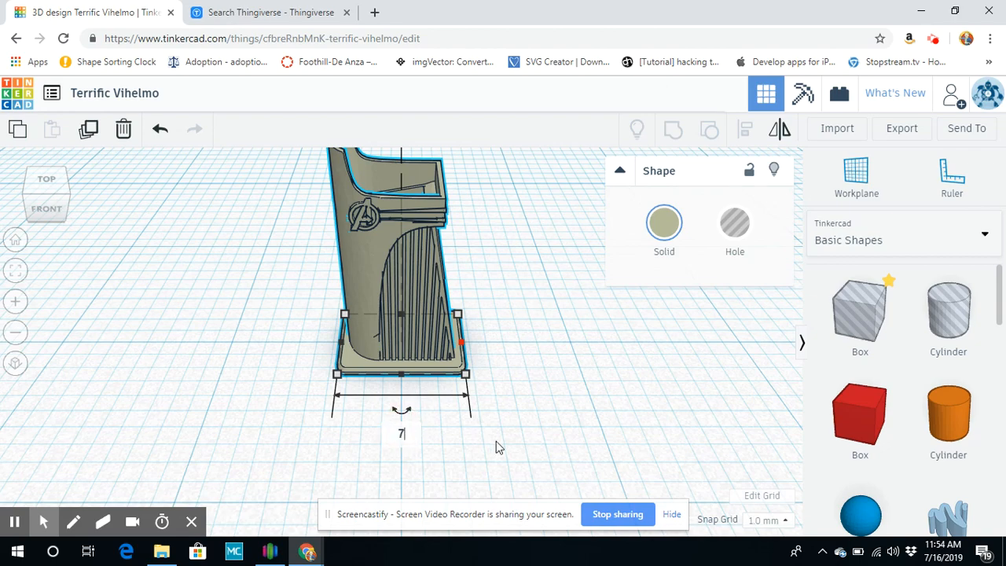
{"action": "key", "text": "Return"}
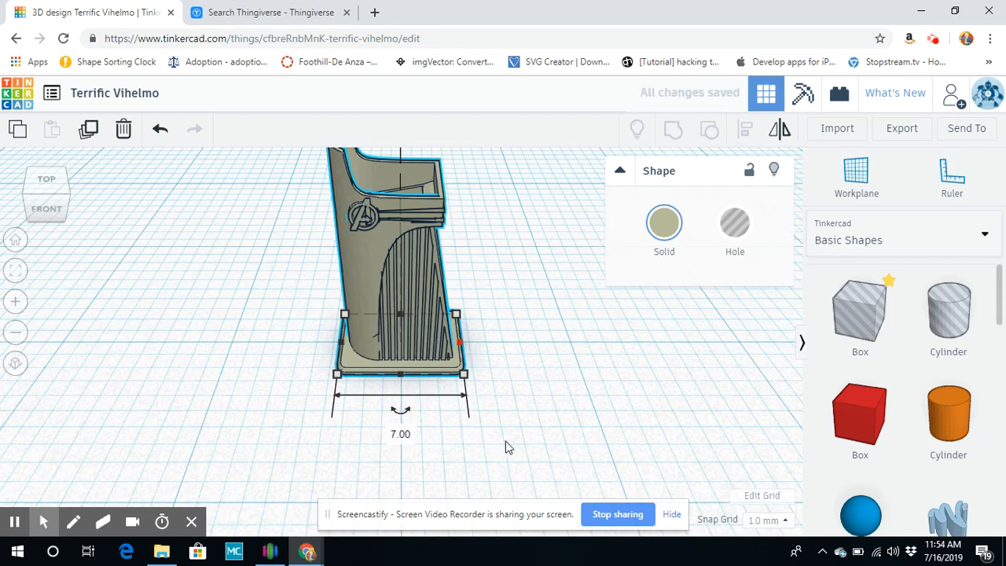
Set the dice tower's height to 24 mm.
{"action": "scroll", "coordinate": [470, 356], "scroll_direction": "down", "scroll_amount": 2}
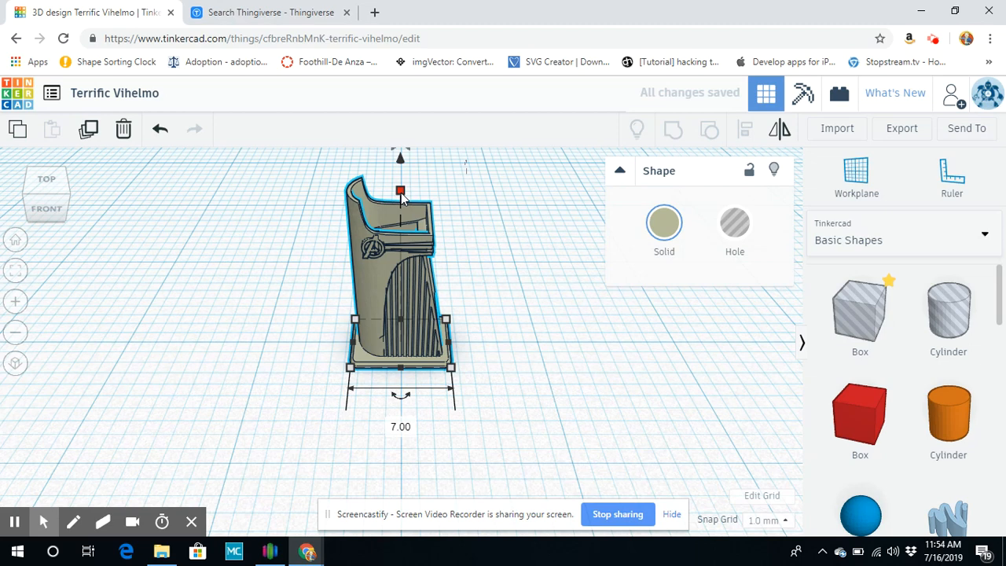
{"action": "mouse_move", "coordinate": [401, 197]}
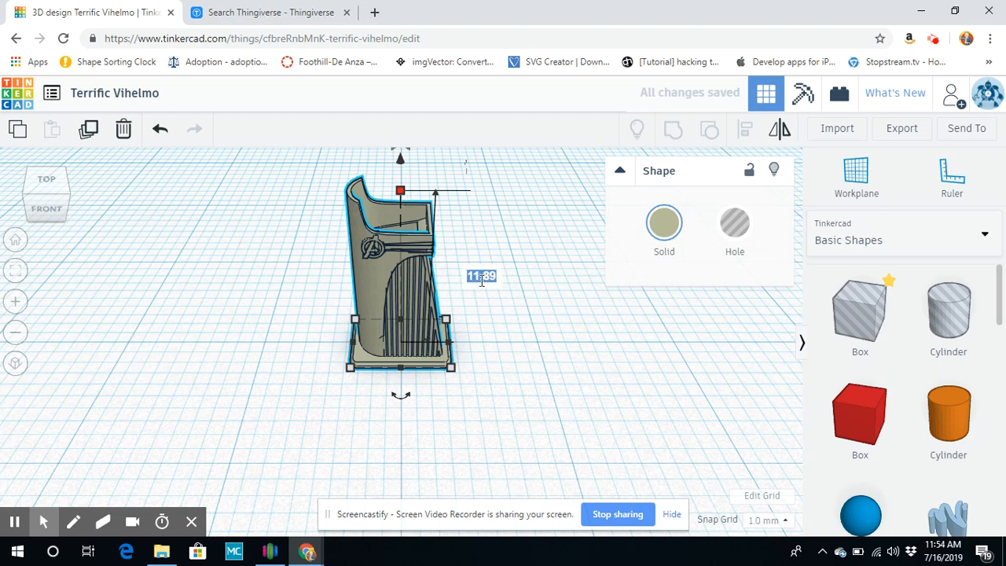
{"action": "key", "text": "Return"}
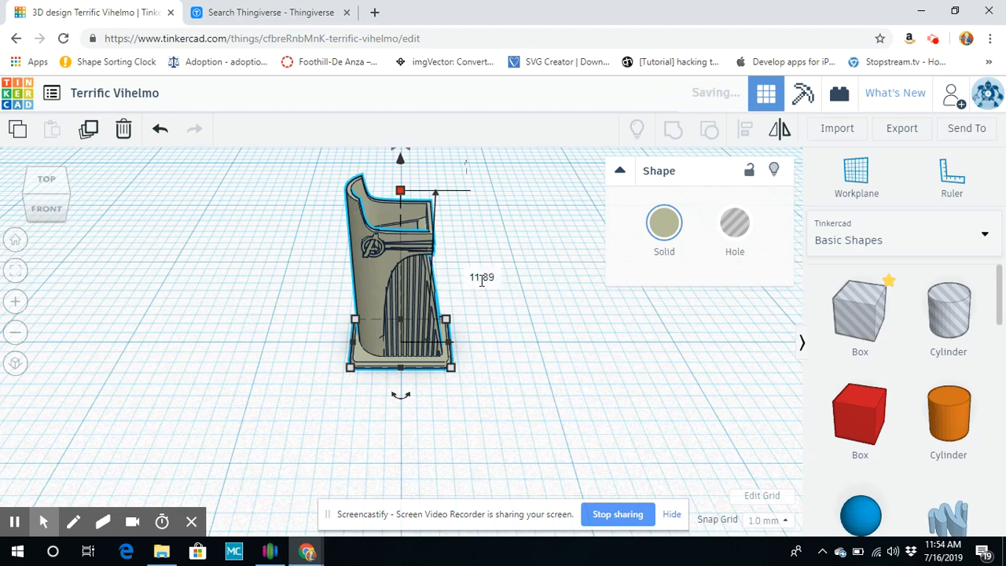
{"action": "left_click", "coordinate": [488, 275]}
{"action": "type", "text": "24"}
{"action": "key", "text": "Return"}
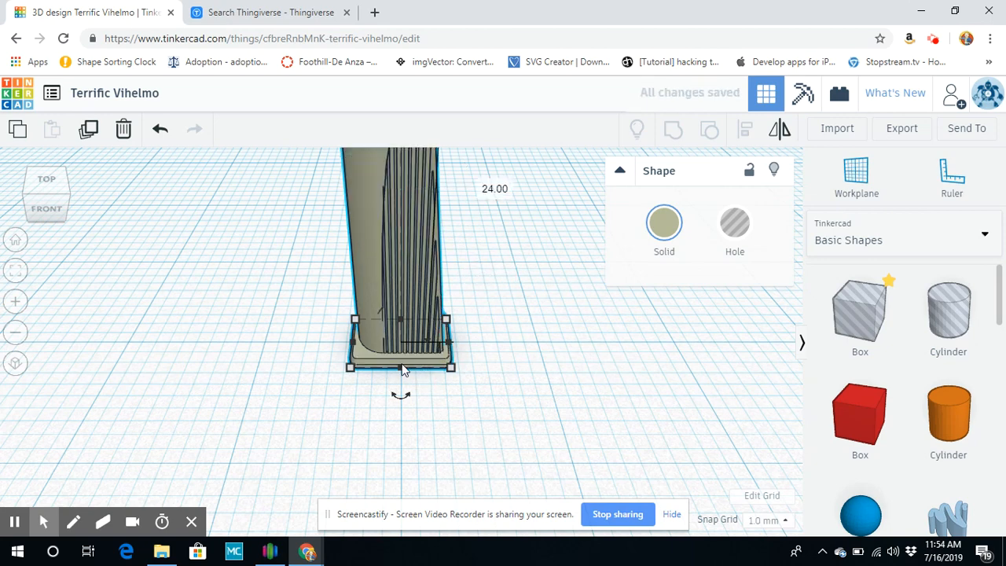
Set the dice tower's base depth to 10 mm and its width to 14 mm.
{"action": "left_click", "coordinate": [527, 342]}
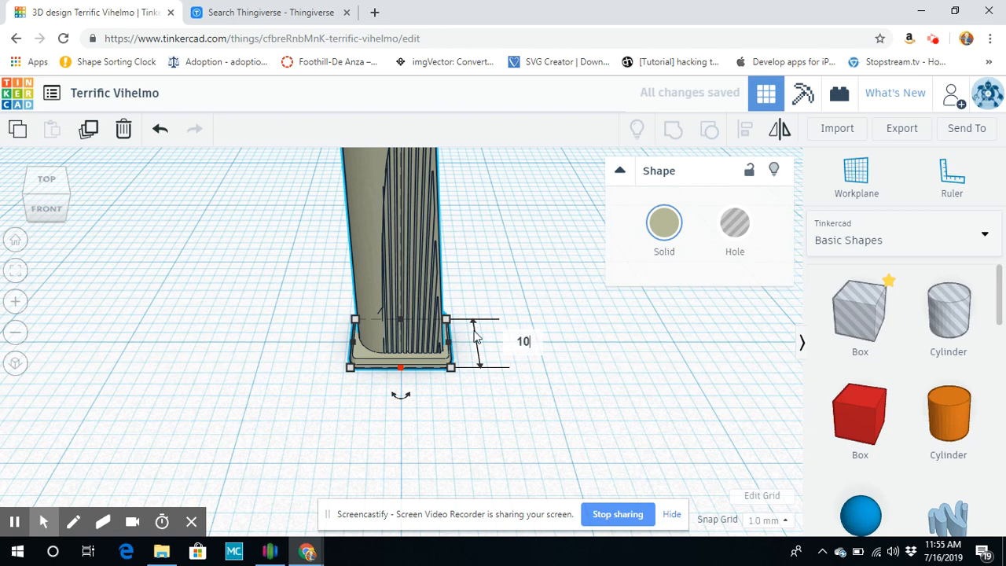
{"action": "type", "text": "10"}
{"action": "key", "text": "Return"}
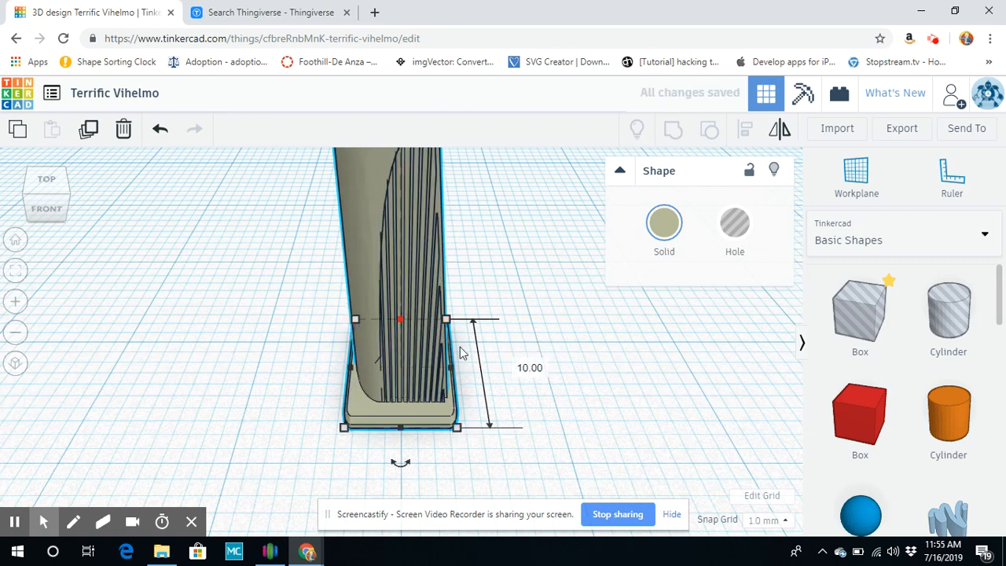
{"action": "left_click", "coordinate": [406, 493]}
{"action": "key", "text": "Return"}
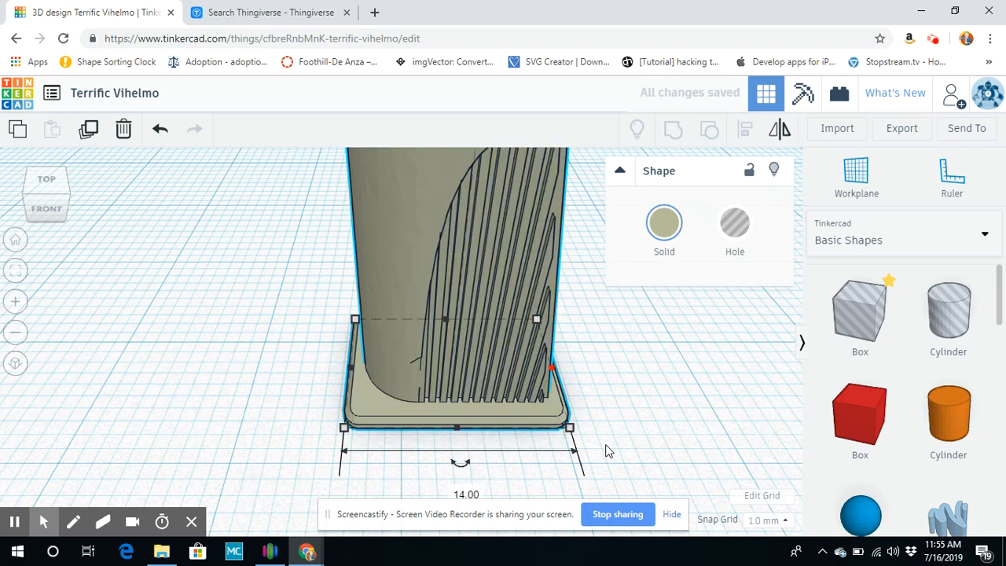
Place a 20 mm hole box on the workplane beside the dice tower.
{"action": "scroll", "coordinate": [595, 457], "scroll_direction": "down", "scroll_amount": 5}
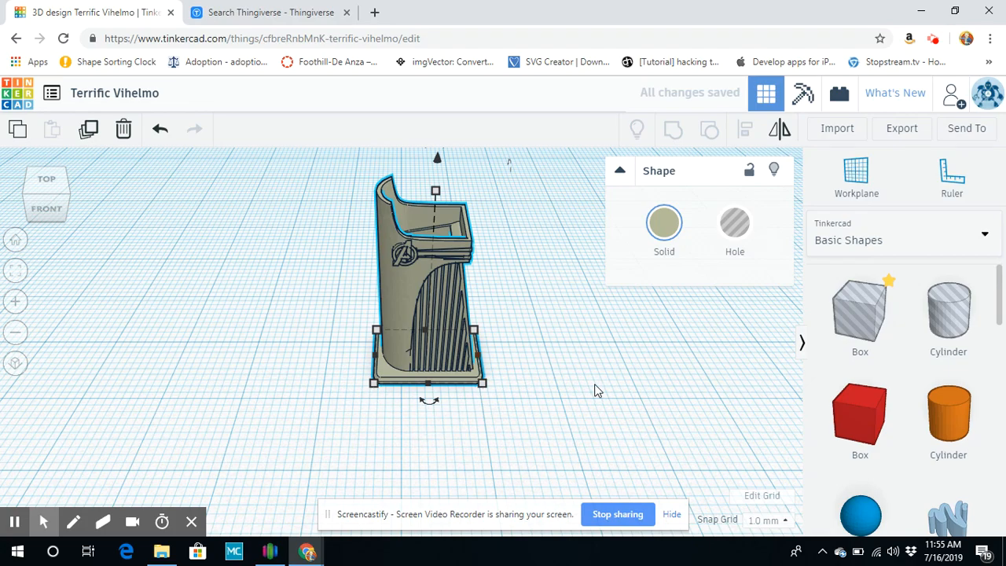
{"action": "right_click_drag", "start_coordinate": [574, 382], "coordinate": [678, 380]}
{"action": "left_click_drag", "start_coordinate": [862, 334], "coordinate": [284, 361]}
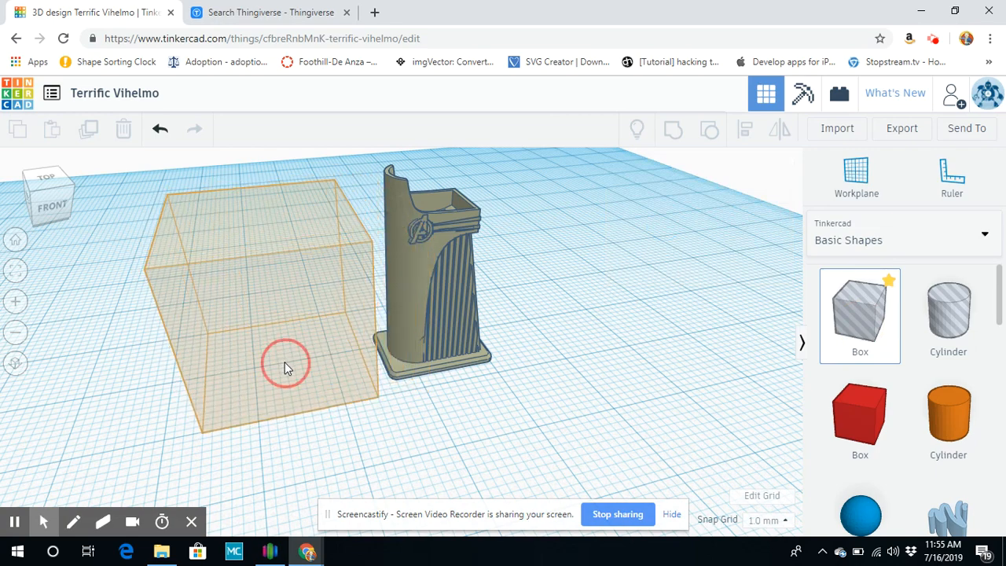
Raise the hole box 12 mm above the workplane and move it about 19 mm sideways to cover the dice tower's upper part.
{"action": "left_click_drag", "start_coordinate": [260, 217], "coordinate": [252, 130]}
{"action": "scroll", "coordinate": [244, 305], "scroll_direction": "down", "scroll_amount": 4}
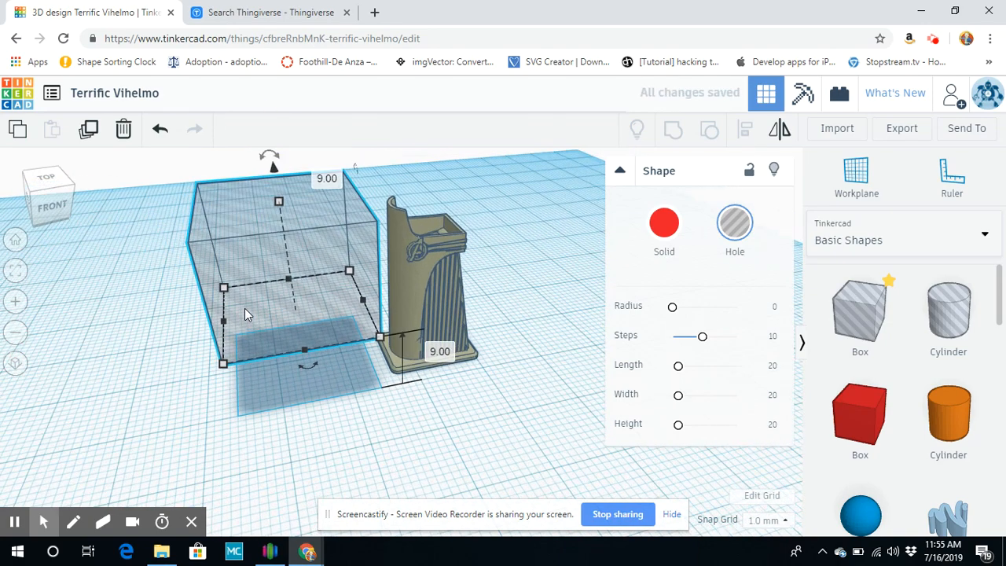
{"action": "left_click_drag", "start_coordinate": [304, 202], "coordinate": [303, 185]}
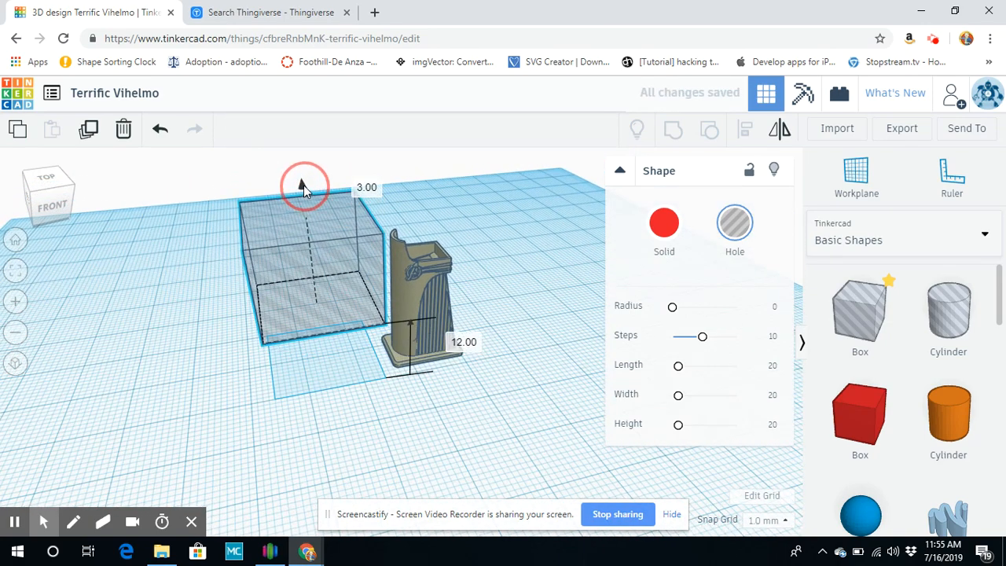
{"action": "left_click_drag", "start_coordinate": [285, 277], "coordinate": [403, 254]}
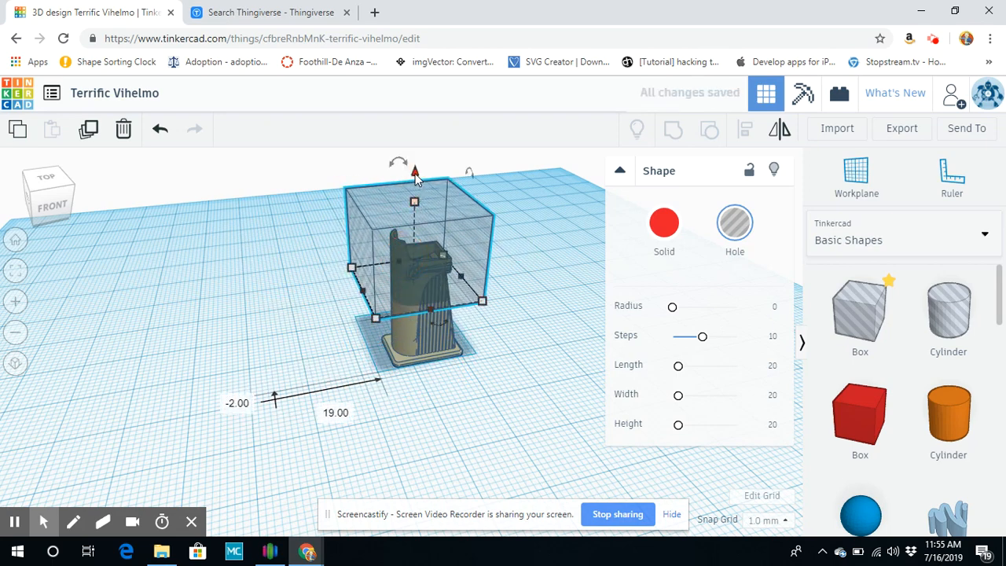
Raise the hole box to 16 mm above the workplane over the dice tower's upper part.
{"action": "left_click_drag", "start_coordinate": [415, 171], "coordinate": [416, 155]}
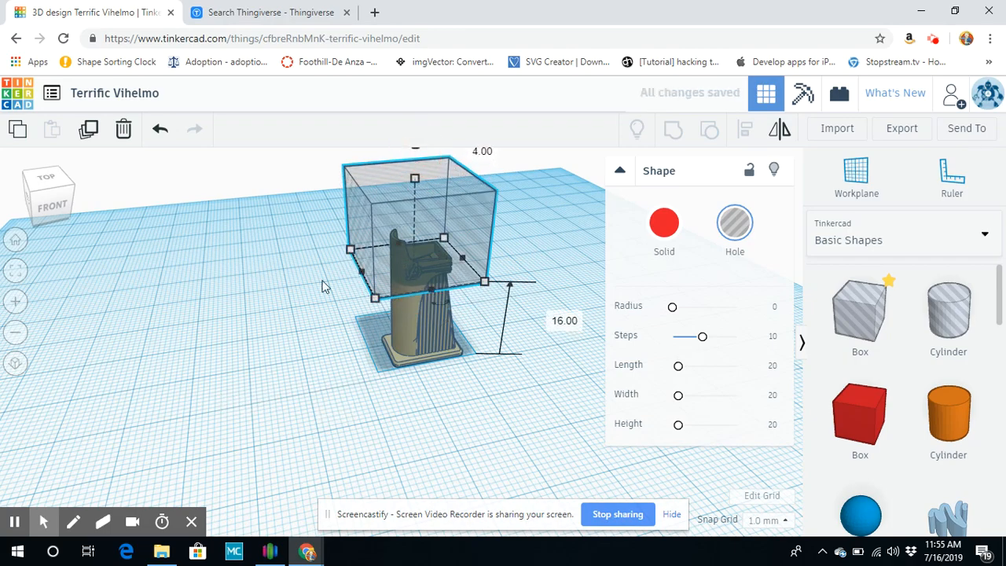
{"action": "right_click_drag", "start_coordinate": [291, 314], "coordinate": [429, 330]}
{"action": "scroll", "coordinate": [429, 324], "scroll_direction": "up", "scroll_amount": 5}
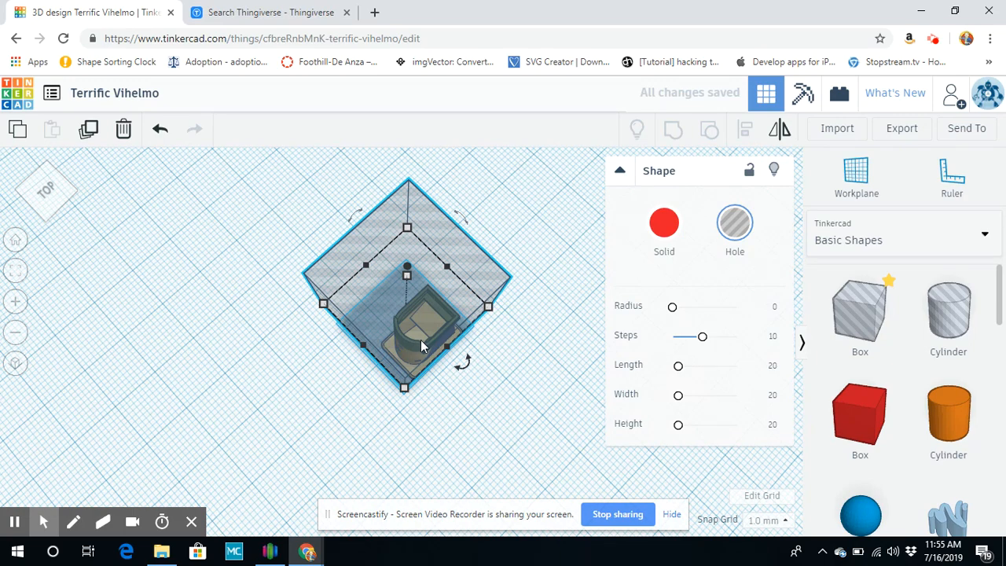
{"action": "right_click_drag", "start_coordinate": [492, 403], "coordinate": [457, 357]}
Turn the dice tower into a hole, try raising it 2 mm above the workplane and undo that raise.
{"action": "left_click_drag", "start_coordinate": [457, 356], "coordinate": [690, 246]}
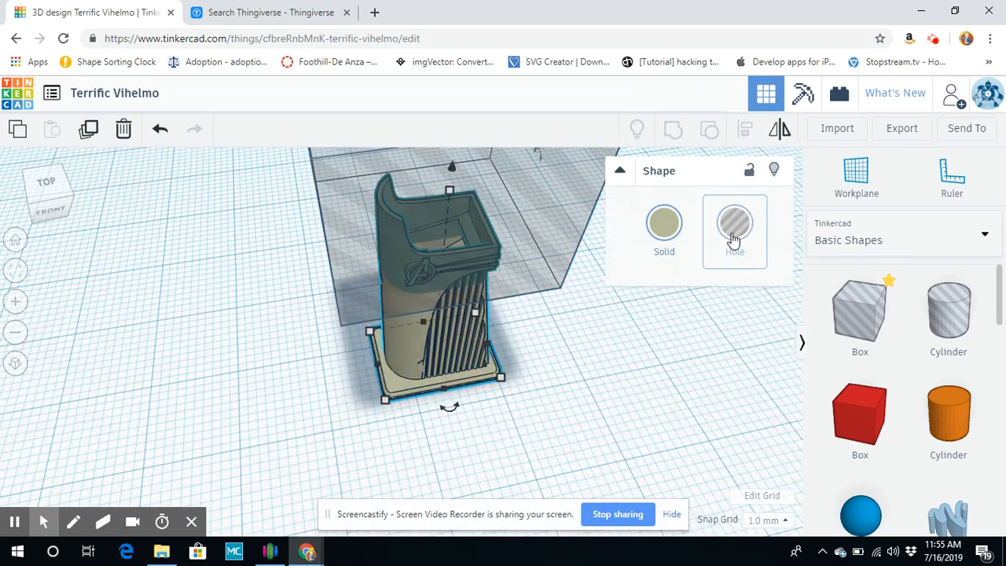
{"action": "left_click", "coordinate": [730, 230]}
{"action": "right_click_drag", "start_coordinate": [366, 358], "coordinate": [352, 323]}
{"action": "scroll", "coordinate": [351, 323], "scroll_direction": "down", "scroll_amount": 5}
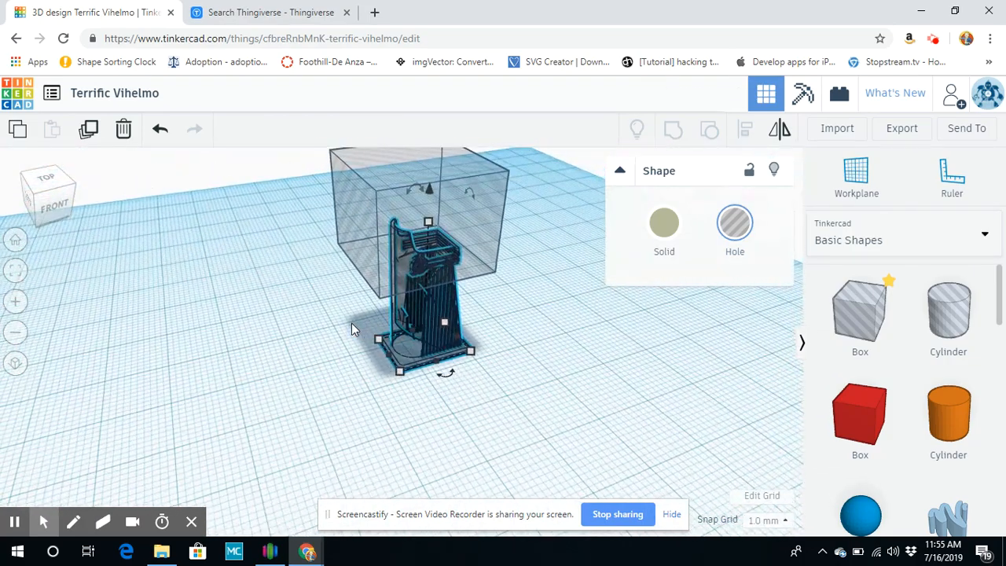
{"action": "left_click_drag", "start_coordinate": [429, 222], "coordinate": [425, 210]}
{"action": "left_click", "coordinate": [159, 132]}
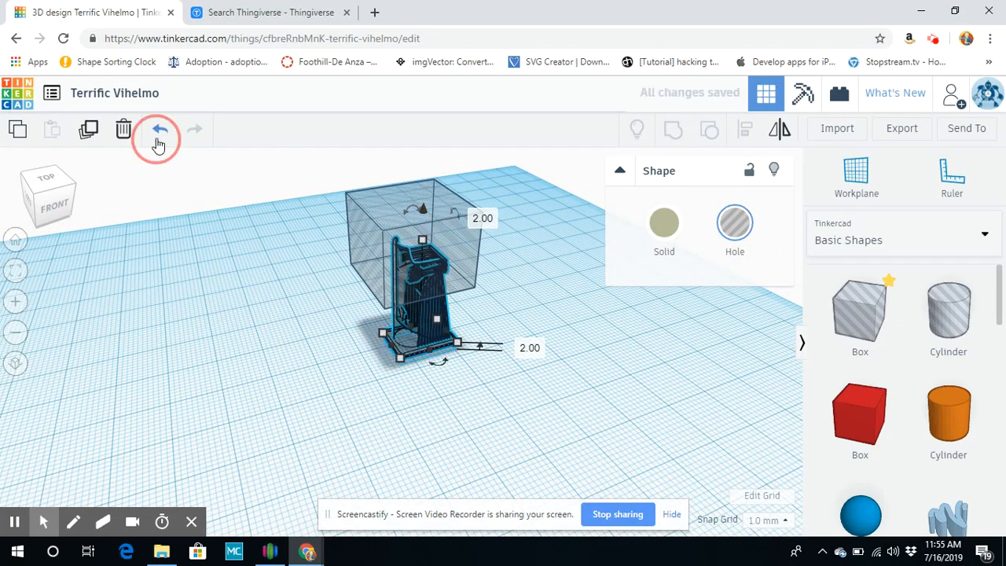
Raise the hole box to 18 mm above the workplane and turn the dice tower back into a solid.
{"action": "left_click", "coordinate": [360, 245]}
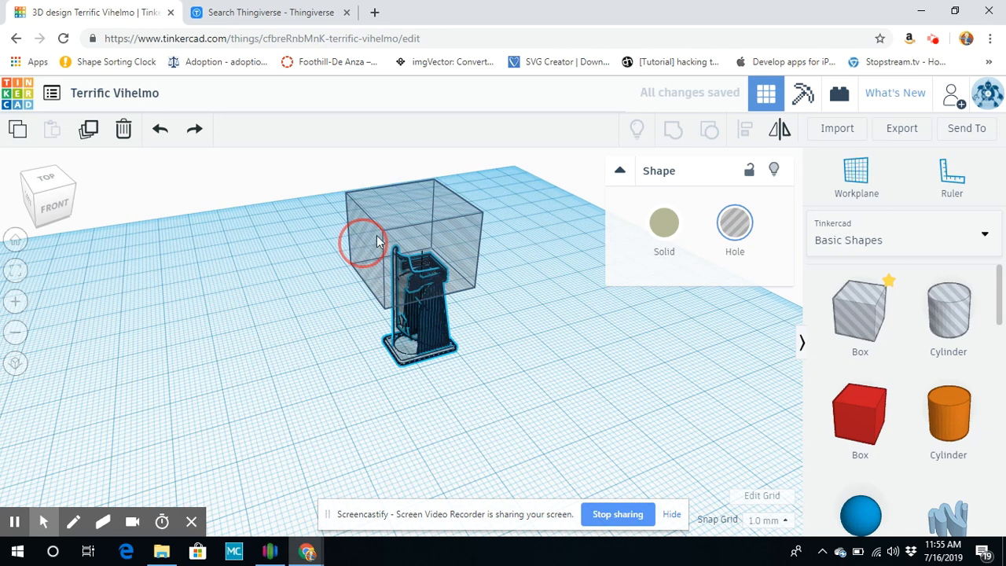
{"action": "left_click_drag", "start_coordinate": [412, 168], "coordinate": [414, 162]}
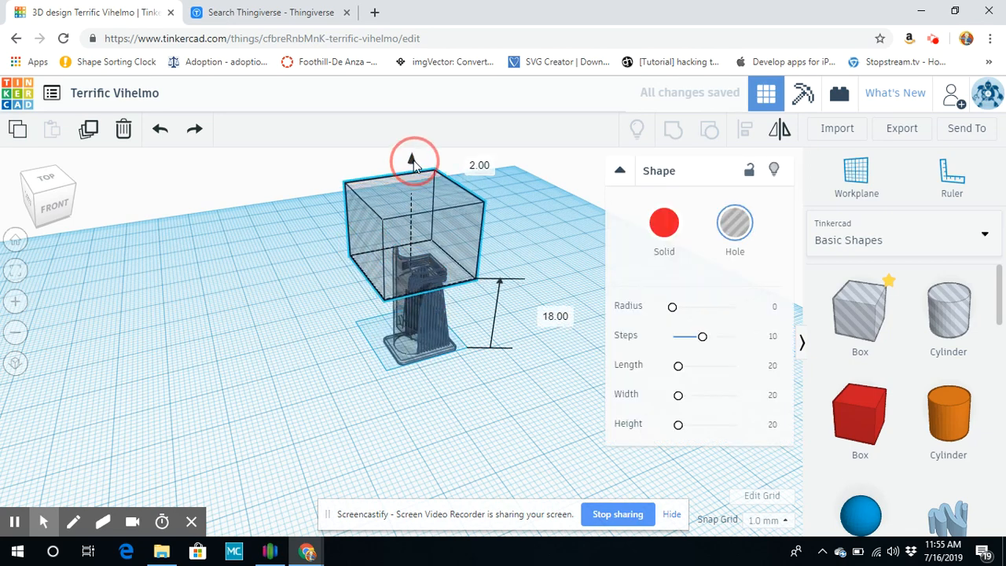
{"action": "left_click", "coordinate": [421, 339]}
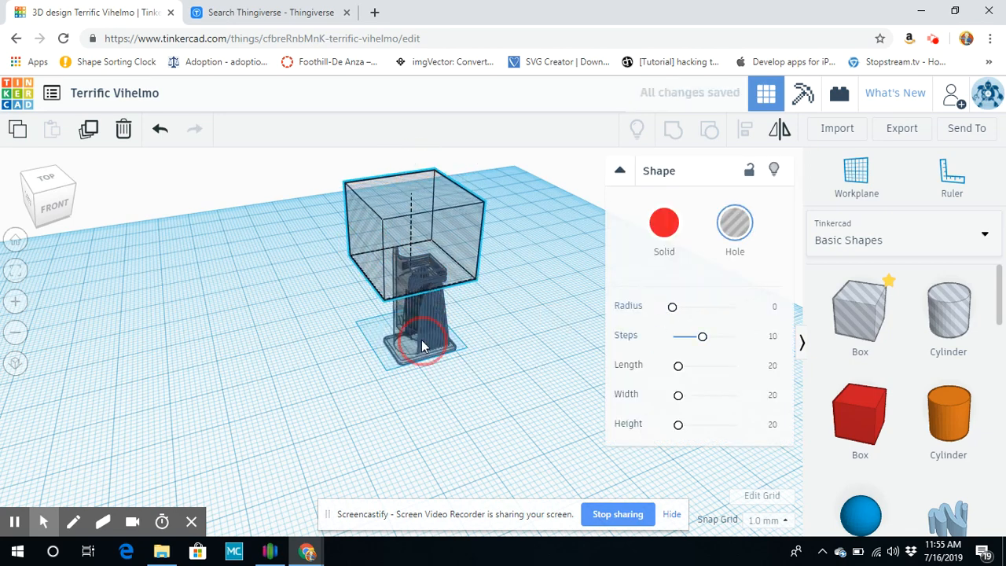
{"action": "left_click", "coordinate": [657, 227]}
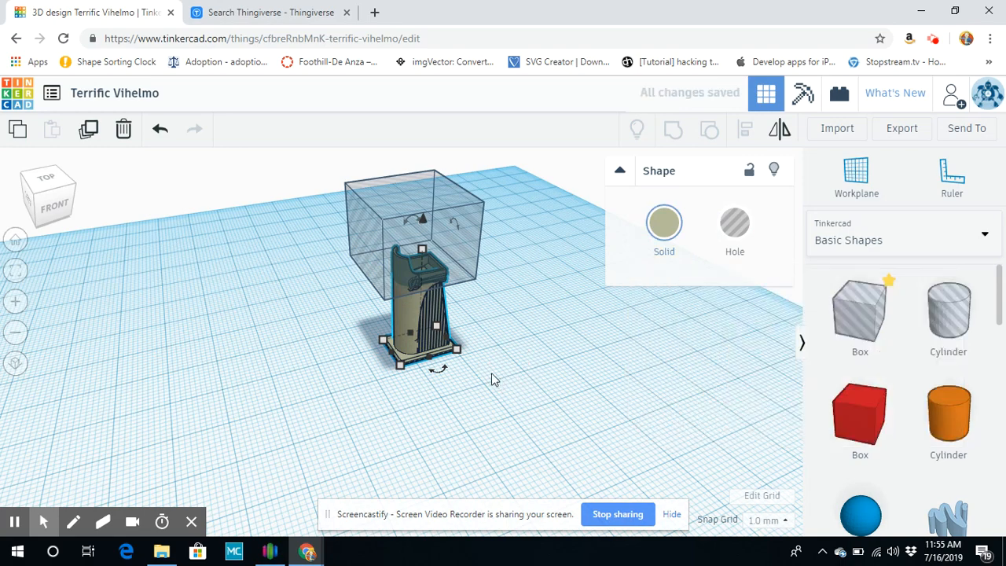
{"action": "right_click_drag", "start_coordinate": [334, 395], "coordinate": [301, 360]}
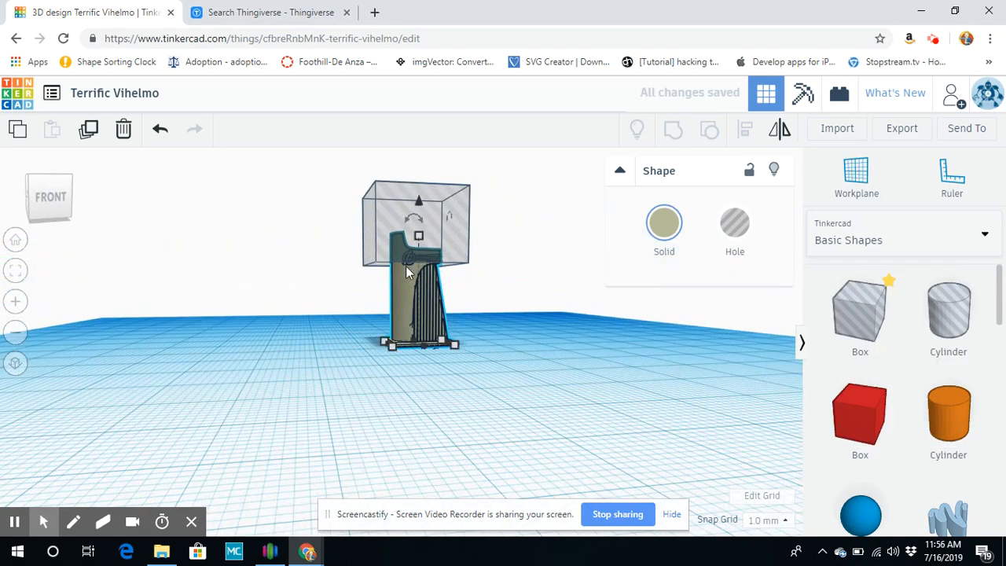
Group the hole box with the dice tower to cut off the tower's upper part.
{"action": "left_click", "coordinate": [446, 205]}
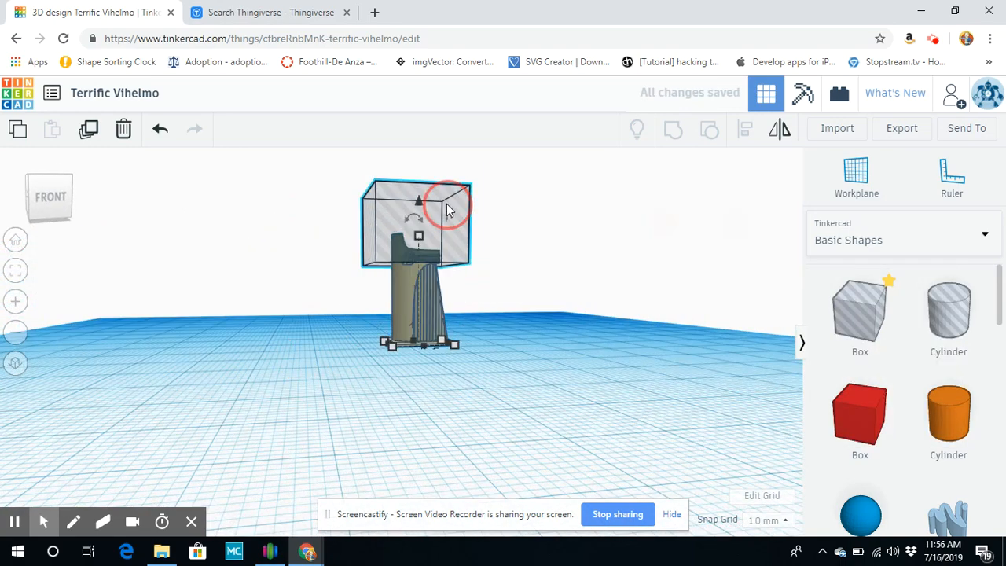
{"action": "left_click_drag", "start_coordinate": [413, 194], "coordinate": [414, 165]}
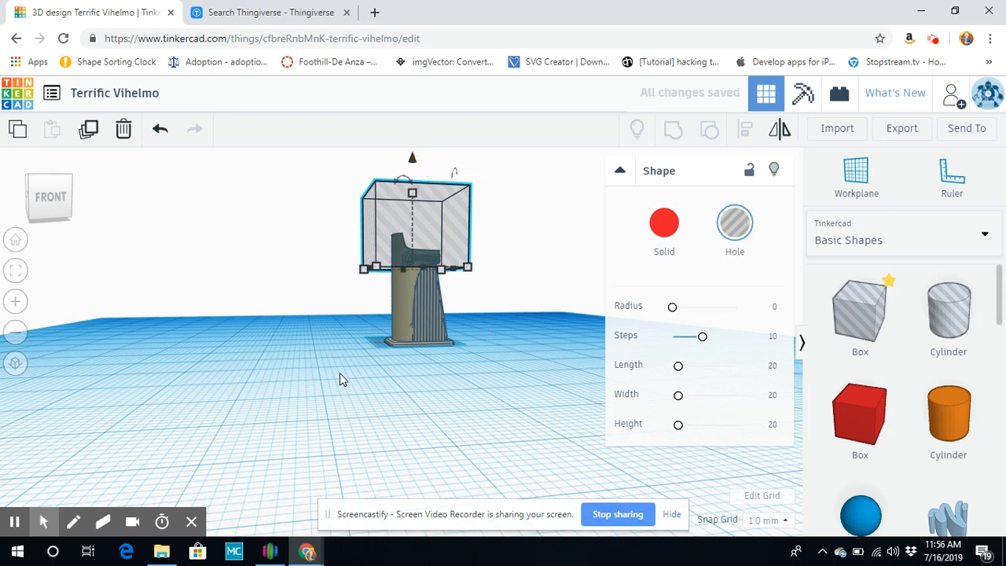
{"action": "key", "text": "ctrl+a"}
{"action": "left_click", "coordinate": [673, 130]}
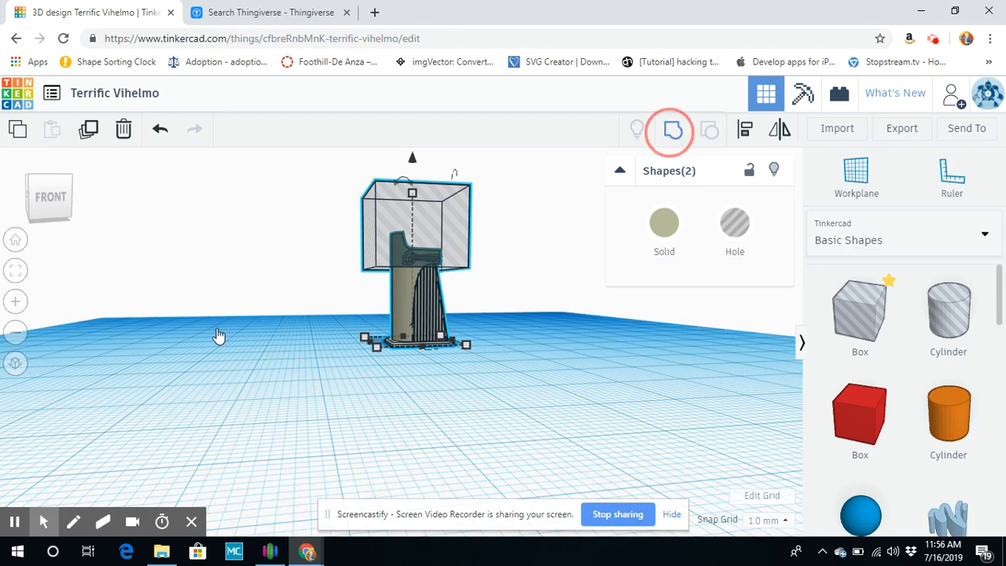
{"action": "left_click", "coordinate": [220, 339]}
{"action": "right_click_drag", "start_coordinate": [283, 337], "coordinate": [339, 425]}
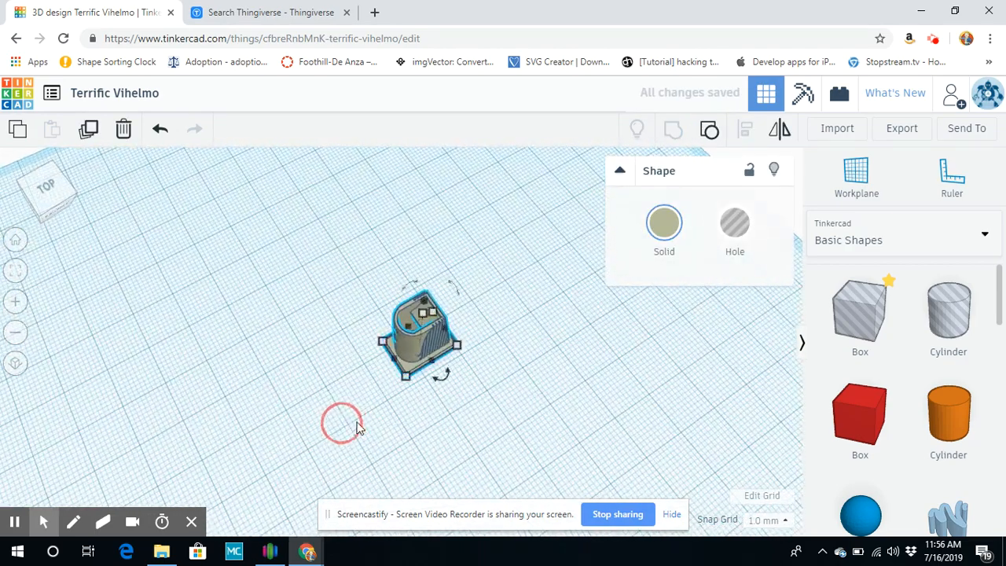
{"action": "right_click_drag", "start_coordinate": [448, 407], "coordinate": [335, 390]}
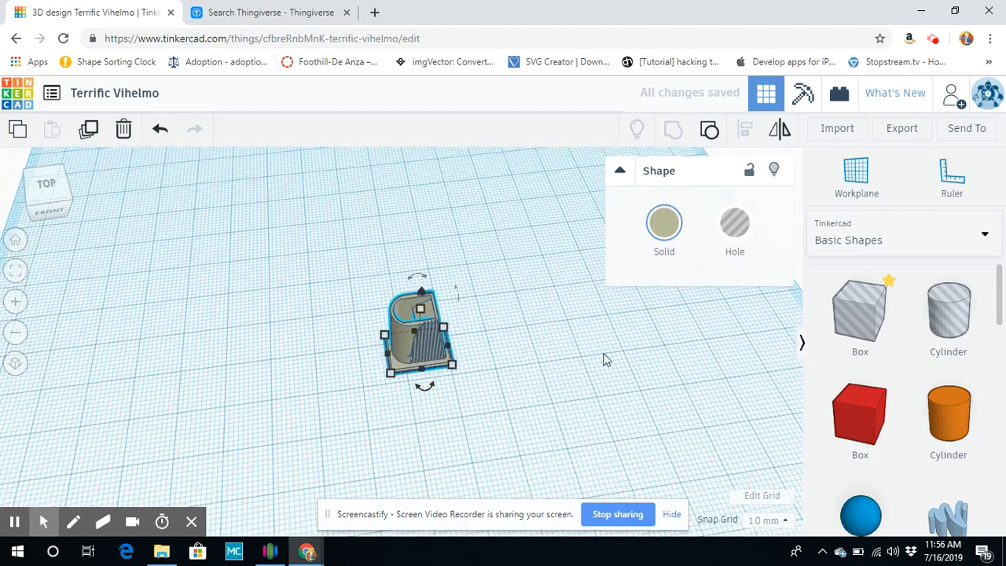
Import the vampireSkull STL file from the customwork folder into the design.
{"action": "left_click", "coordinate": [836, 128]}
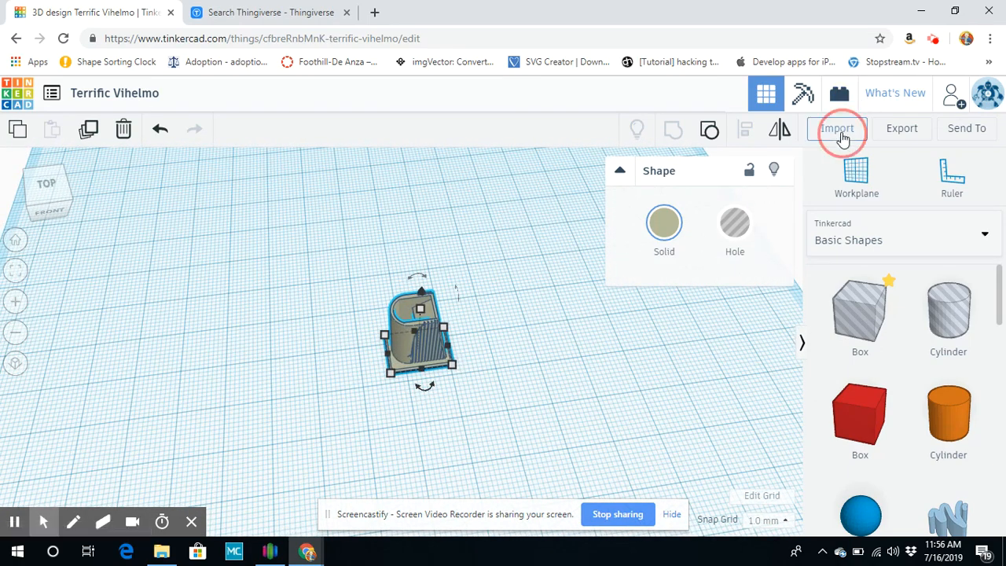
{"action": "left_click", "coordinate": [517, 308]}
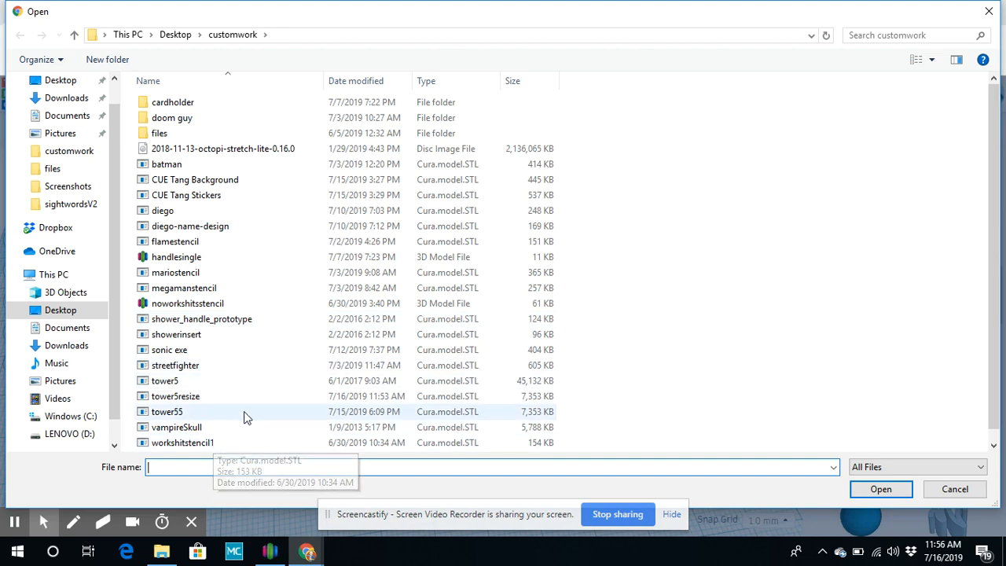
{"action": "double_click", "coordinate": [191, 427]}
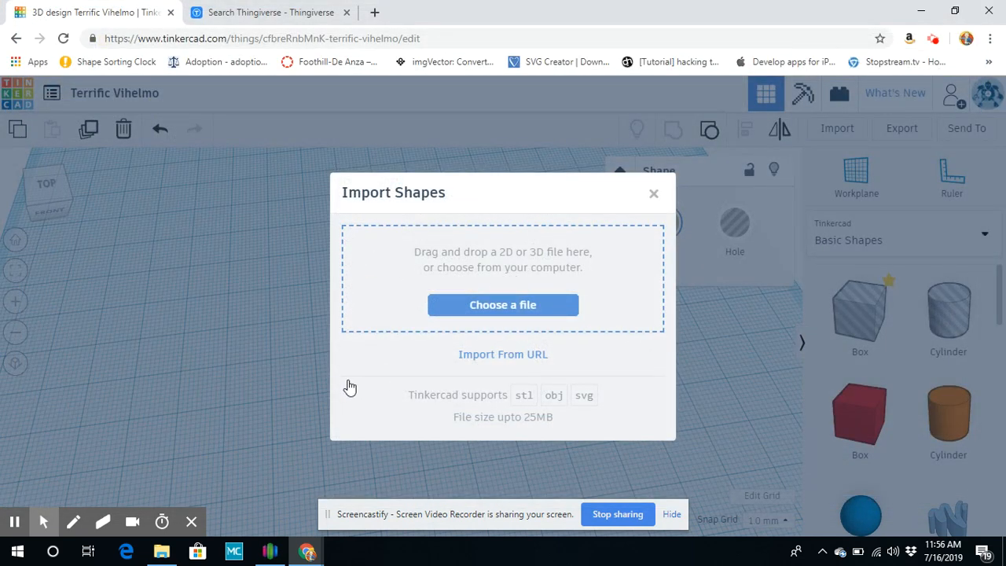
{"action": "left_click", "coordinate": [629, 435]}
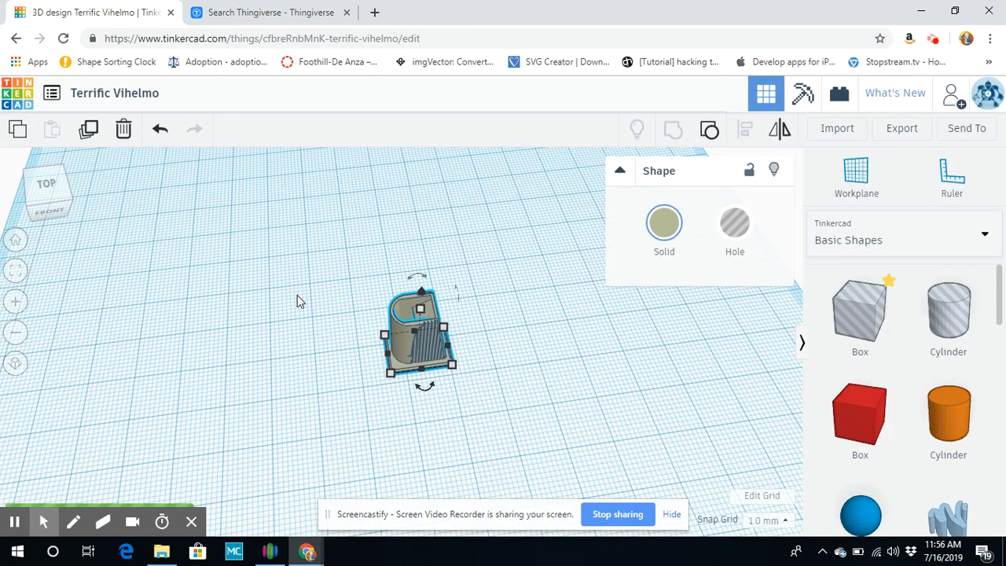
{"action": "scroll", "coordinate": [365, 212], "scroll_direction": "up", "scroll_amount": 1}
{"action": "scroll", "coordinate": [284, 202], "scroll_direction": "down", "scroll_amount": 3}
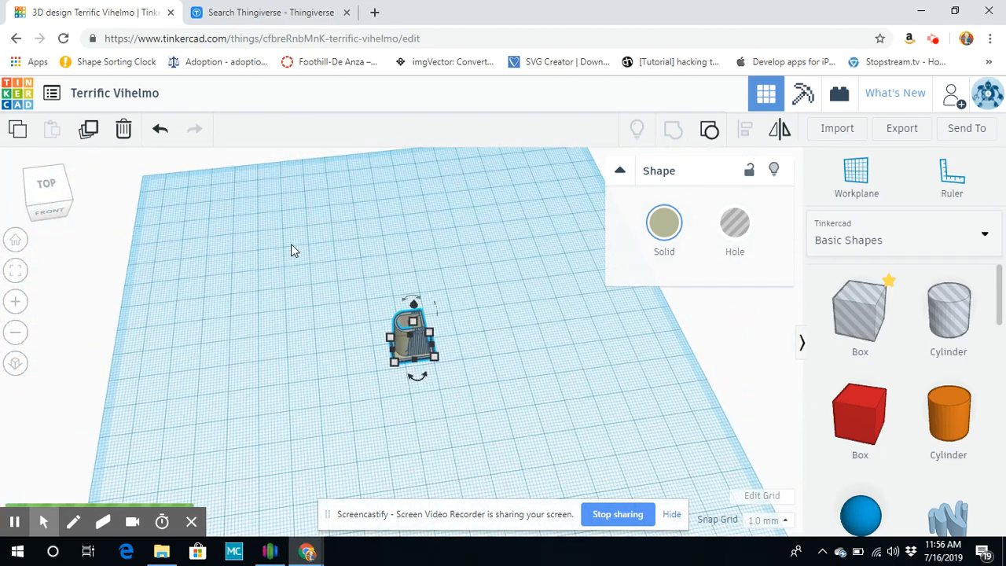
{"action": "right_click_drag", "start_coordinate": [327, 358], "coordinate": [311, 329]}
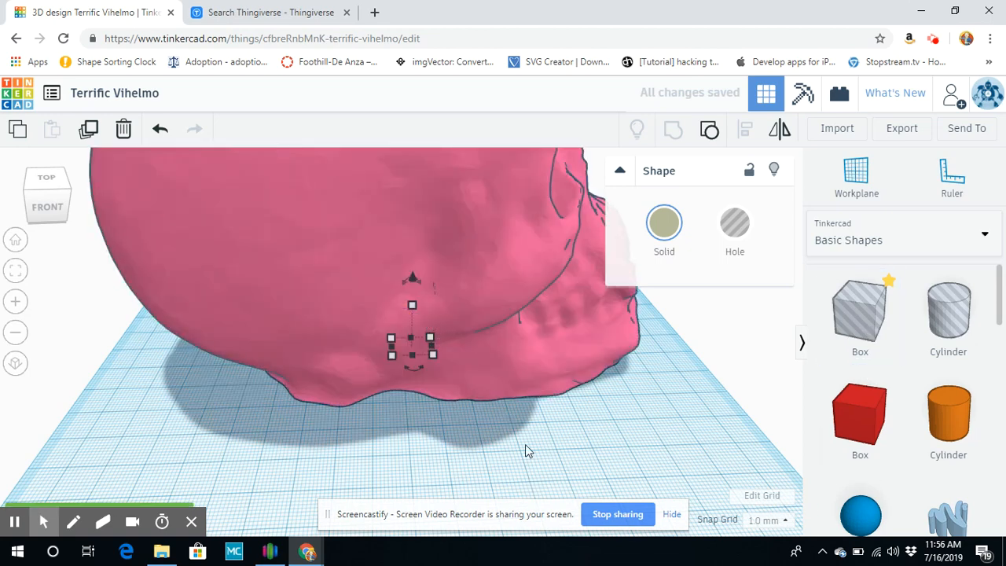
Shrink the imported skull's base to about 86 by 73 mm and its height to 47 mm.
{"action": "left_click", "coordinate": [511, 385]}
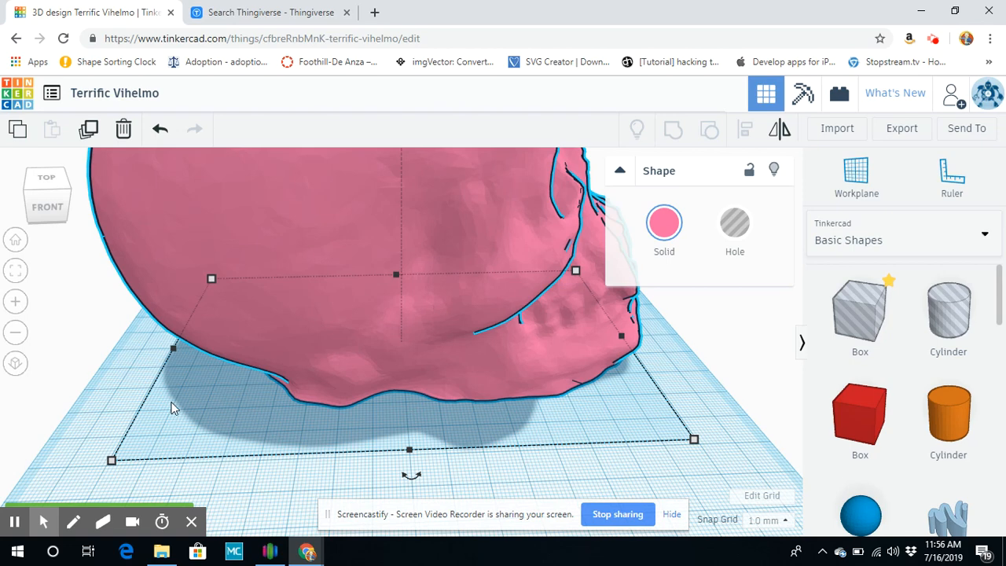
{"action": "left_click_drag", "start_coordinate": [114, 466], "coordinate": [385, 395]}
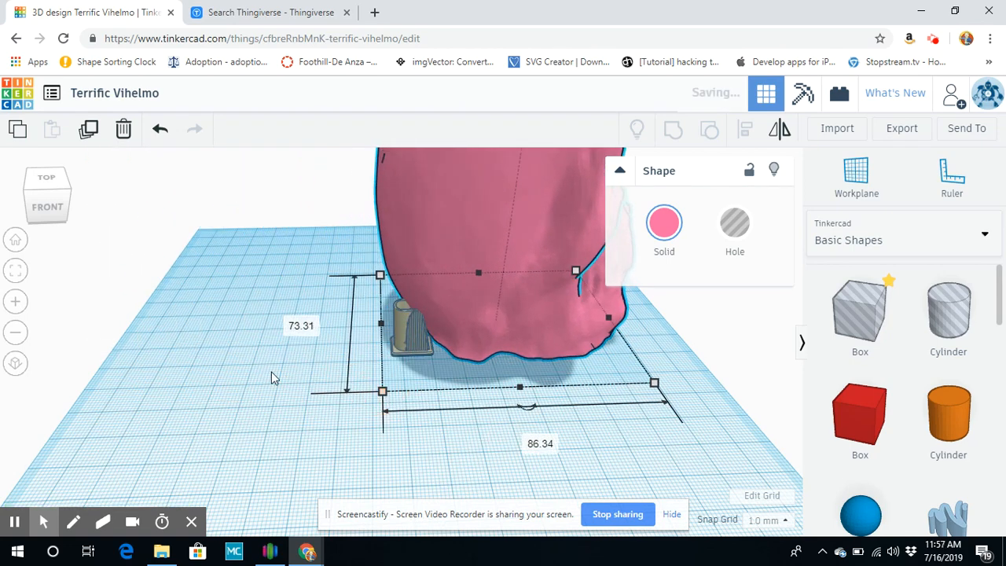
{"action": "scroll", "coordinate": [271, 376], "scroll_direction": "down", "scroll_amount": 5}
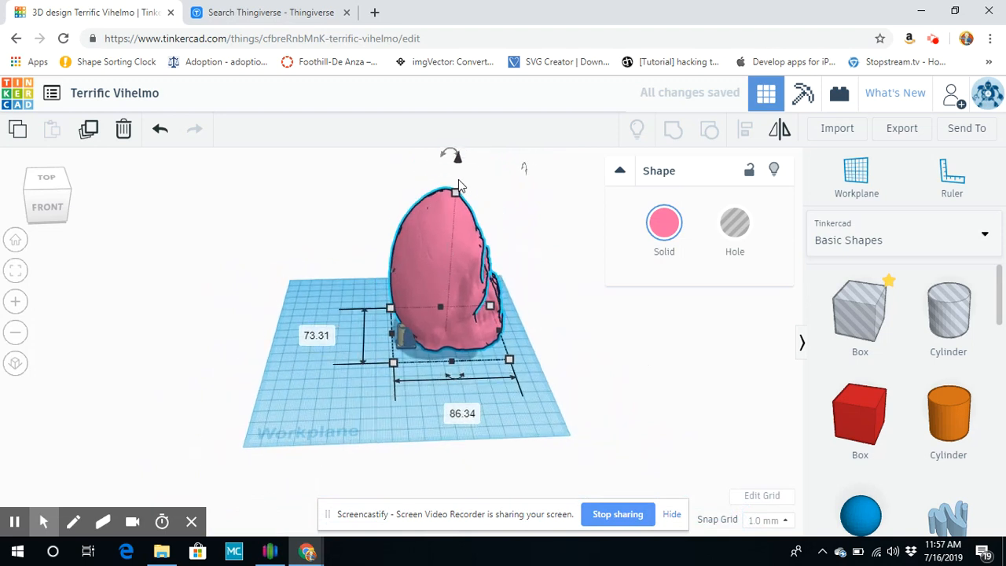
{"action": "left_click_drag", "start_coordinate": [456, 192], "coordinate": [450, 281]}
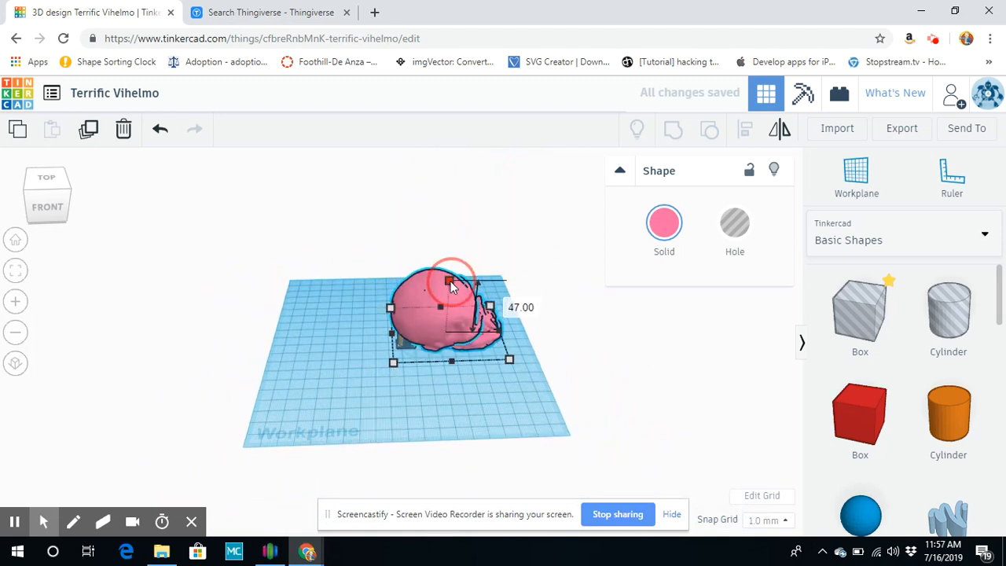
Narrow the skull and move it 54 mm sideways and 43 mm forward, clear of the dice tower.
{"action": "left_click_drag", "start_coordinate": [497, 338], "coordinate": [473, 339]}
{"action": "right_click_drag", "start_coordinate": [428, 338], "coordinate": [422, 365]}
{"action": "left_click_drag", "start_coordinate": [423, 344], "coordinate": [335, 392]}
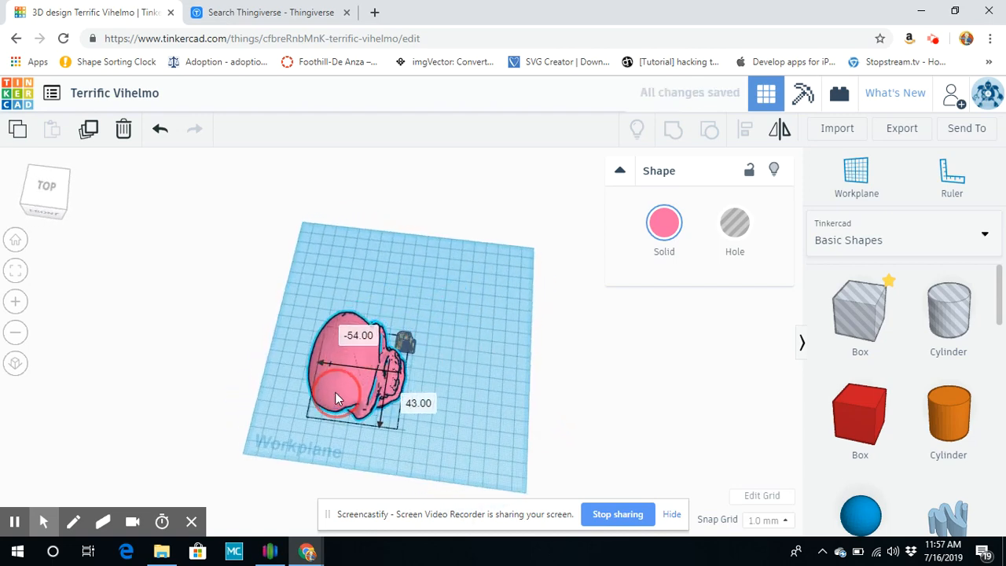
Reduce the skull's depth to about 41 mm, its height to 28 mm, and narrow its width.
{"action": "left_click_drag", "start_coordinate": [352, 425], "coordinate": [358, 384]}
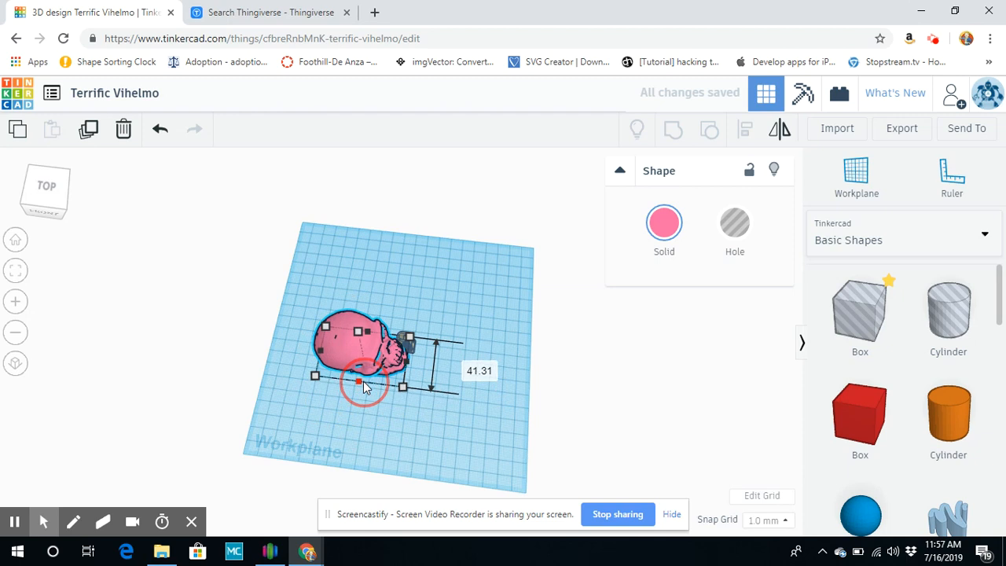
{"action": "left_click_drag", "start_coordinate": [407, 361], "coordinate": [388, 362]}
{"action": "left_click", "coordinate": [462, 395]}
{"action": "right_click_drag", "start_coordinate": [460, 389], "coordinate": [465, 366]}
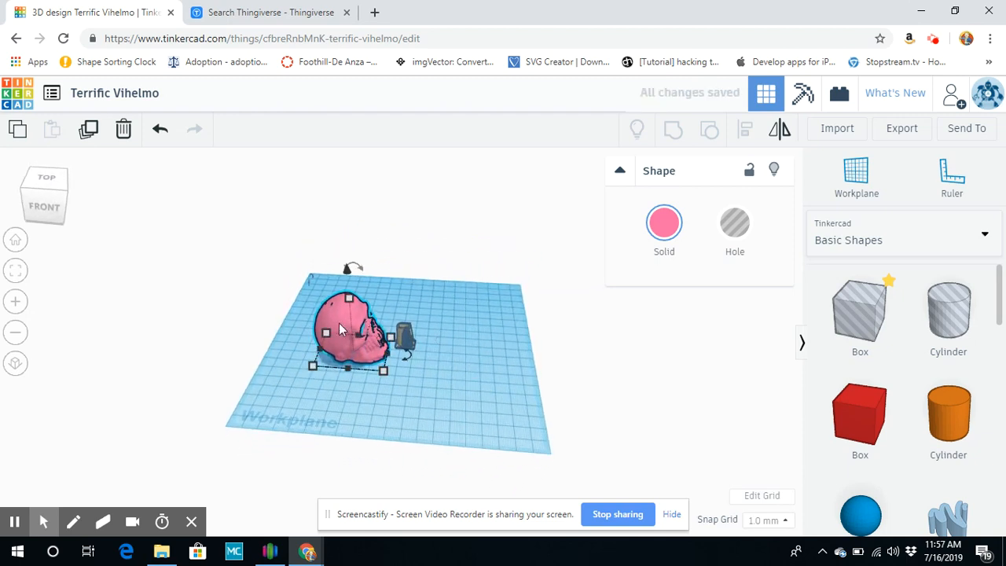
{"action": "left_click_drag", "start_coordinate": [351, 302], "coordinate": [350, 327]}
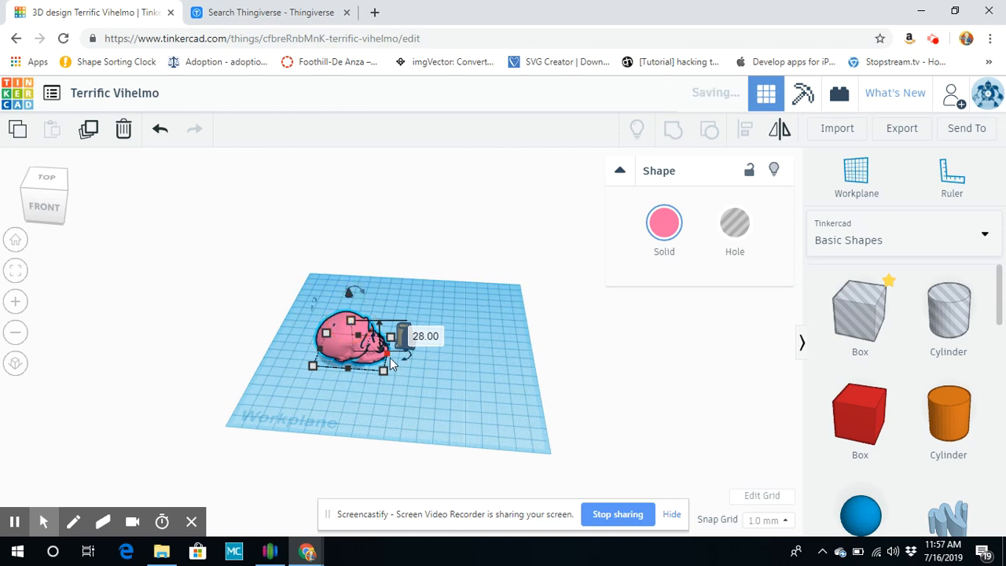
Shrink the skull's base further and move it 51 mm sideways and 50 mm forward, in front of the dice tower.
{"action": "left_click_drag", "start_coordinate": [383, 370], "coordinate": [343, 355]}
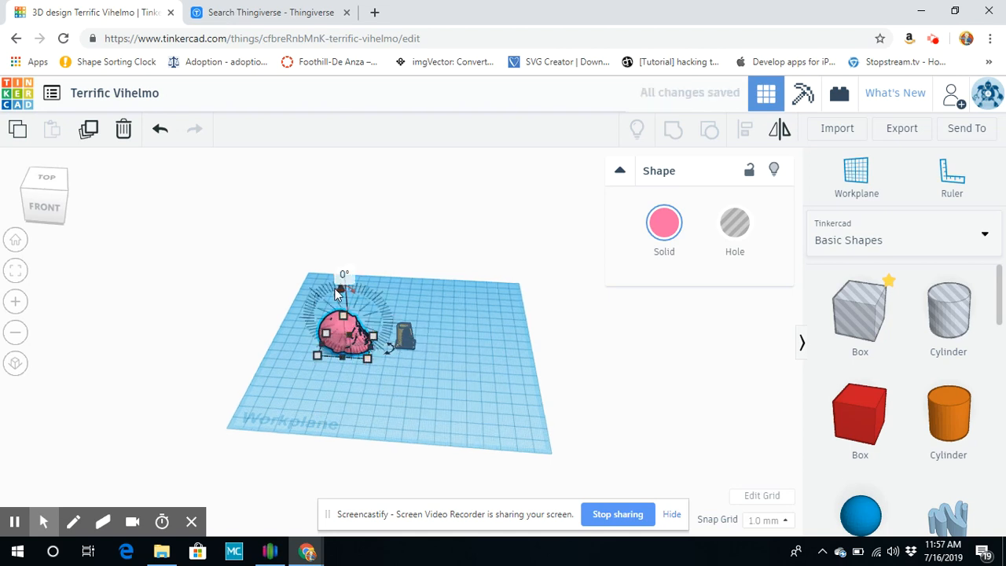
{"action": "left_click_drag", "start_coordinate": [337, 338], "coordinate": [405, 389]}
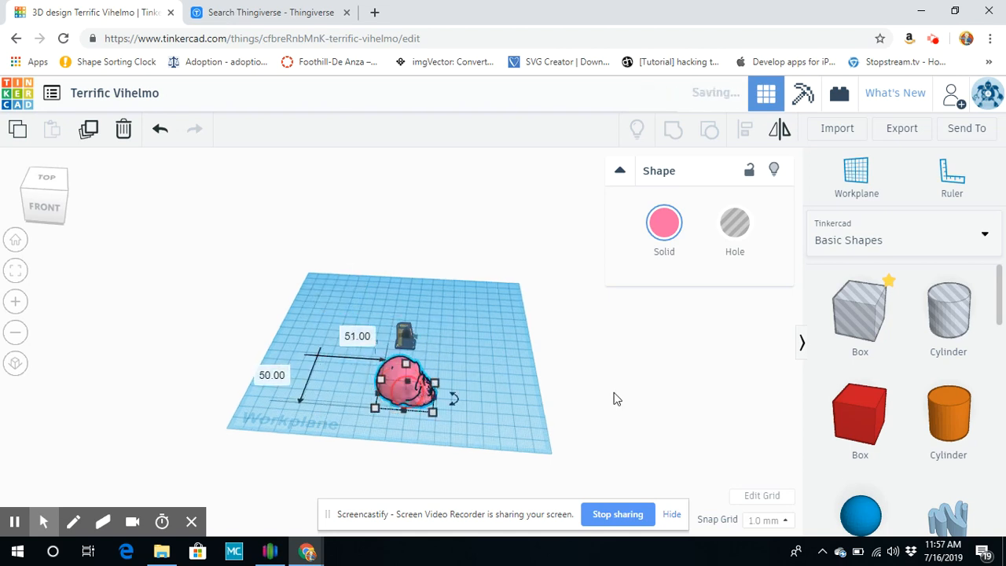
Place a 20 mm hole box on the workplane beside the cut dice tower.
{"action": "left_click_drag", "start_coordinate": [842, 313], "coordinate": [418, 298]}
{"action": "left_click_drag", "start_coordinate": [363, 342], "coordinate": [364, 341]}
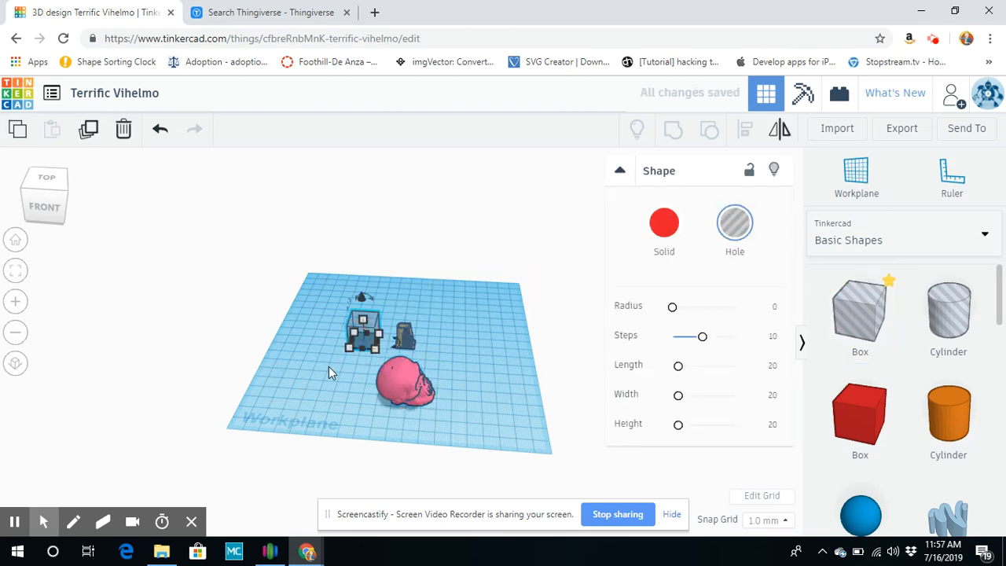
{"action": "scroll", "coordinate": [328, 367], "scroll_direction": "up", "scroll_amount": 6}
{"action": "right_click_drag", "start_coordinate": [305, 386], "coordinate": [450, 426]}
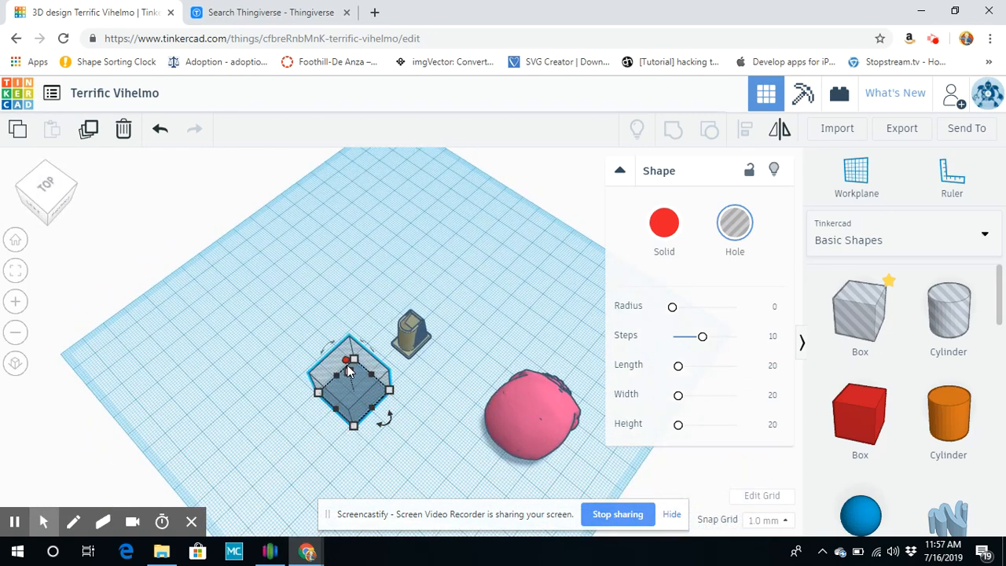
Raise the hole box over the dice tower and shrink its base, making one side 8 mm.
{"action": "left_click_drag", "start_coordinate": [347, 362], "coordinate": [347, 319]}
{"action": "left_click_drag", "start_coordinate": [348, 380], "coordinate": [425, 327]}
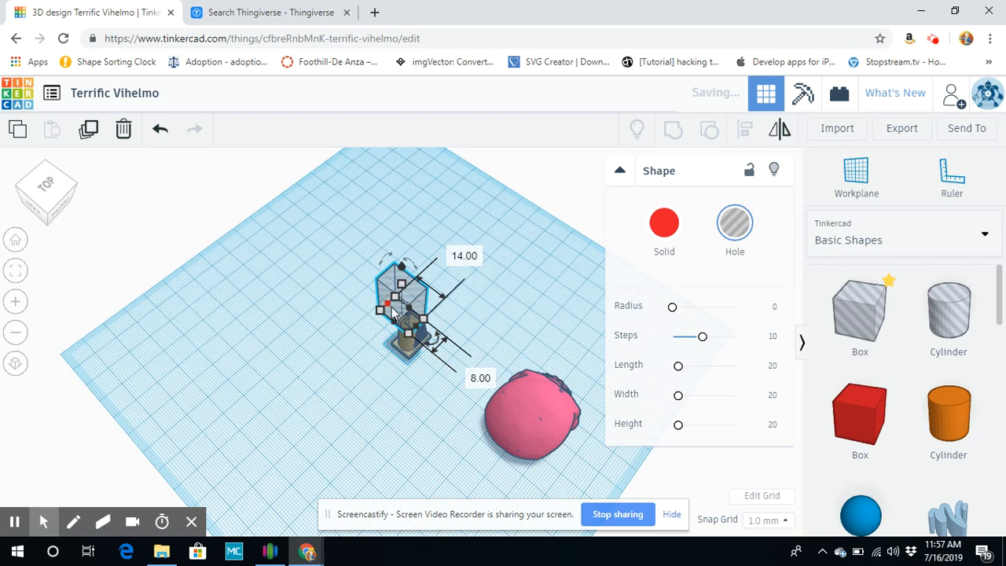
{"action": "left_click_drag", "start_coordinate": [390, 310], "coordinate": [408, 316]}
{"action": "right_click_drag", "start_coordinate": [312, 371], "coordinate": [393, 381]}
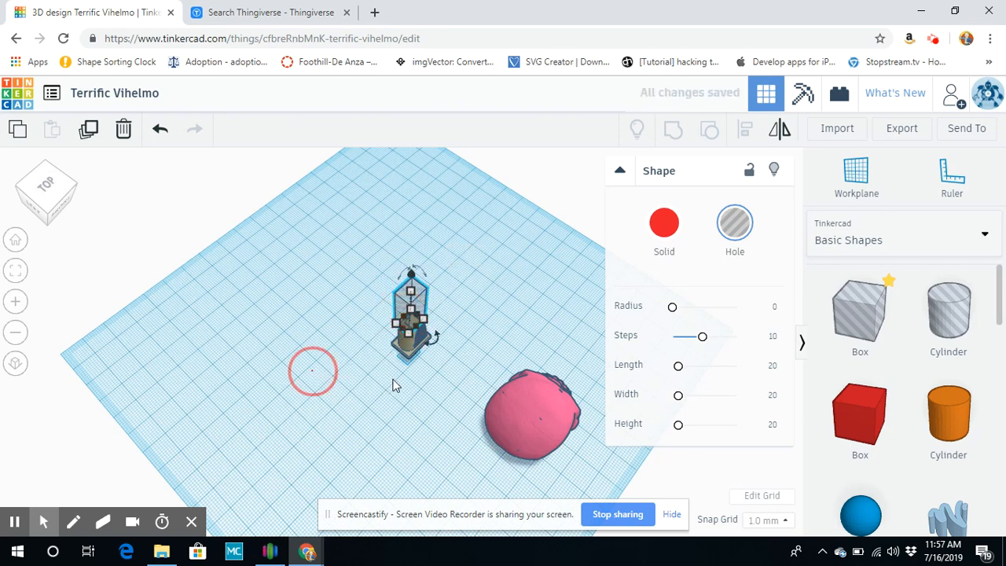
Examine the hole box's fit above the dice tower's opening and lower the box slightly.
{"action": "left_click", "coordinate": [312, 370]}
{"action": "scroll", "coordinate": [413, 382], "scroll_direction": "down", "scroll_amount": 2}
{"action": "scroll", "coordinate": [413, 382], "scroll_direction": "up", "scroll_amount": 2}
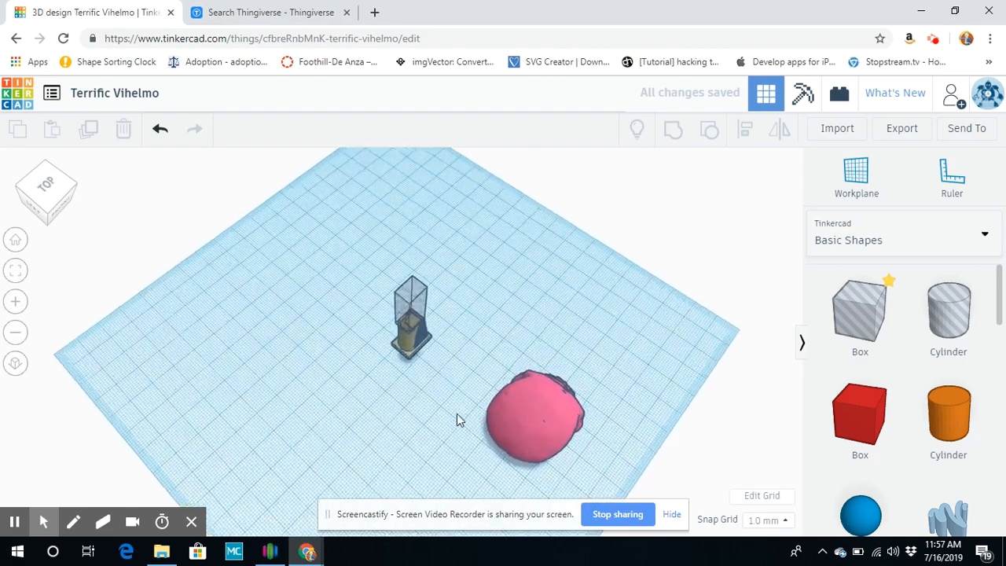
{"action": "scroll", "coordinate": [447, 414], "scroll_direction": "up", "scroll_amount": 5}
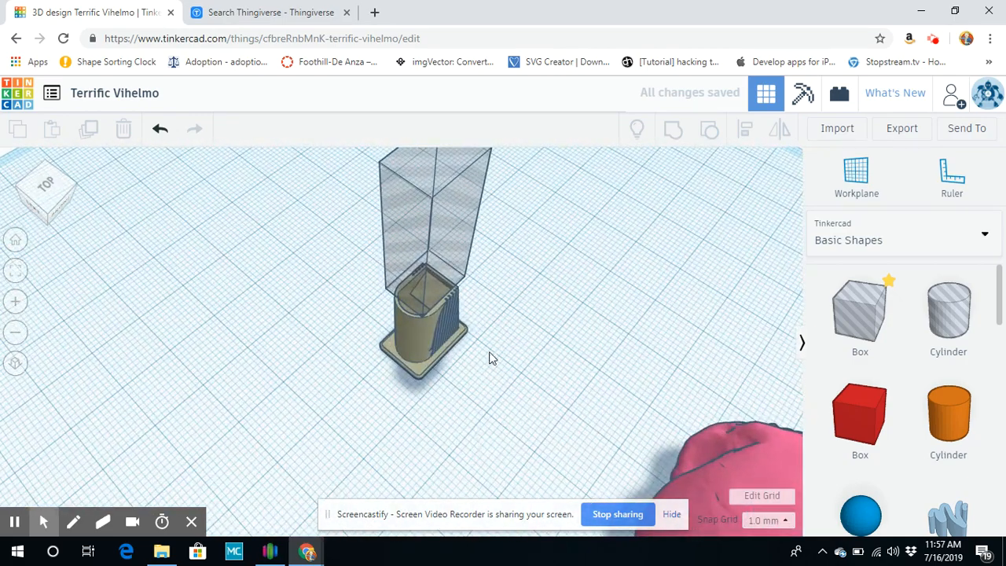
{"action": "right_click_drag", "start_coordinate": [503, 339], "coordinate": [495, 359]}
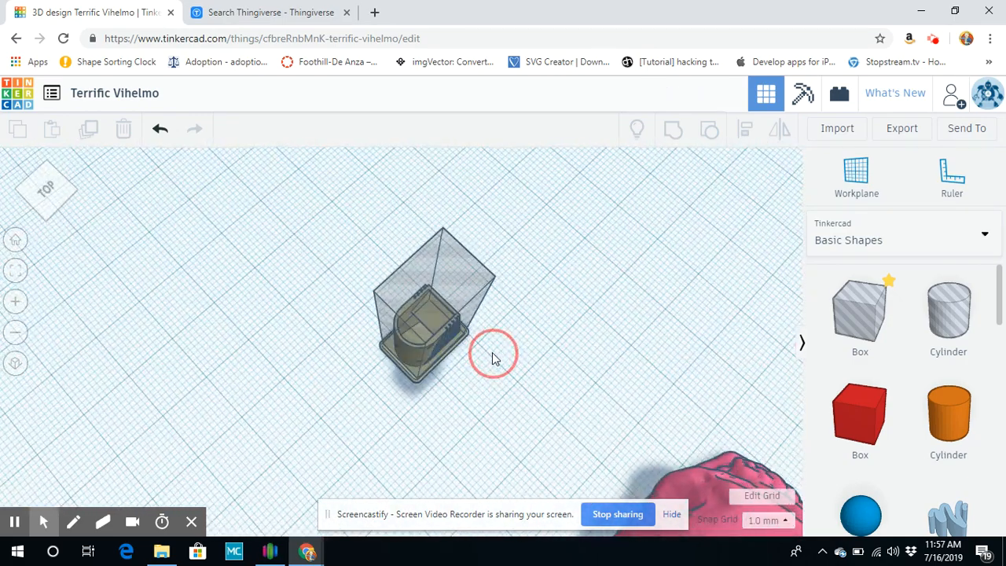
{"action": "left_click", "coordinate": [441, 280]}
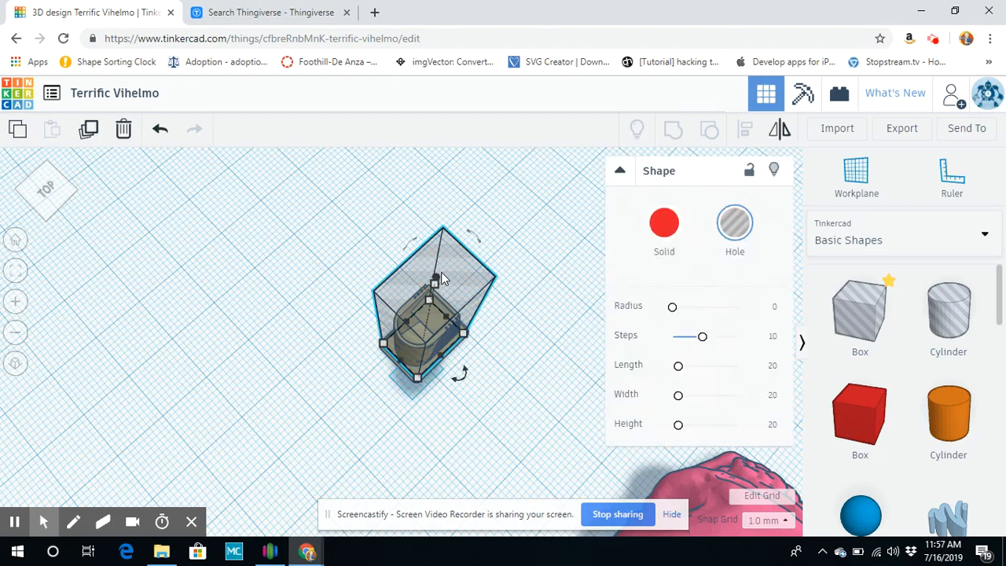
{"action": "right_click_drag", "start_coordinate": [459, 344], "coordinate": [512, 322]}
{"action": "left_click_drag", "start_coordinate": [429, 163], "coordinate": [430, 185]}
{"action": "left_click", "coordinate": [298, 407]}
{"action": "right_click_drag", "start_coordinate": [298, 407], "coordinate": [461, 257]}
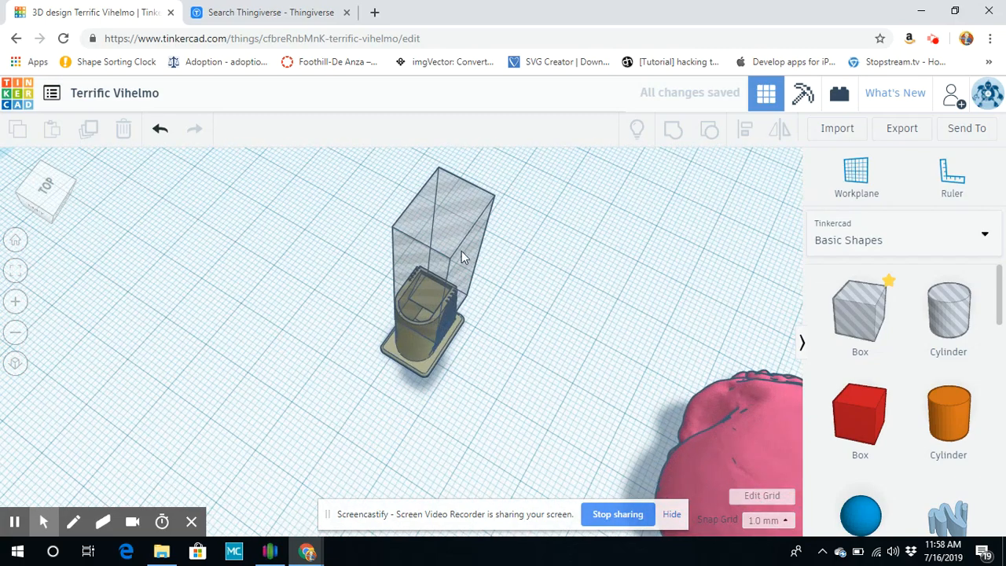
Adjust the hole box's height above the dice tower and shift it 4 mm along both base directions.
{"action": "left_click", "coordinate": [457, 209]}
{"action": "left_click_drag", "start_coordinate": [443, 191], "coordinate": [442, 238]}
{"action": "right_click_drag", "start_coordinate": [272, 335], "coordinate": [348, 251]}
{"action": "left_click_drag", "start_coordinate": [393, 235], "coordinate": [405, 219]}
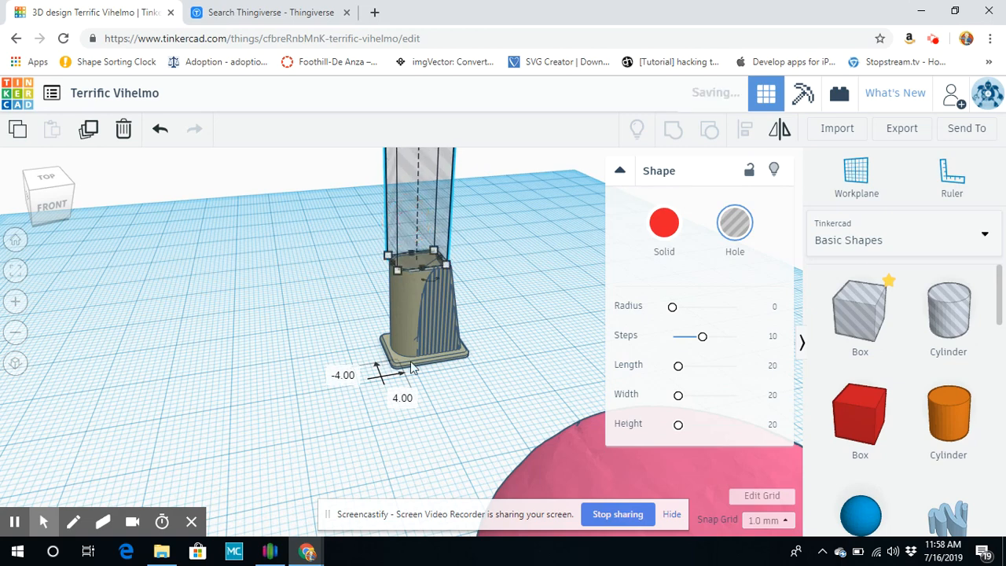
Set the snap grid to 0.1 mm and nudge the hole box 0.4 mm and 0.3 mm over the tower opening.
{"action": "left_click", "coordinate": [767, 522]}
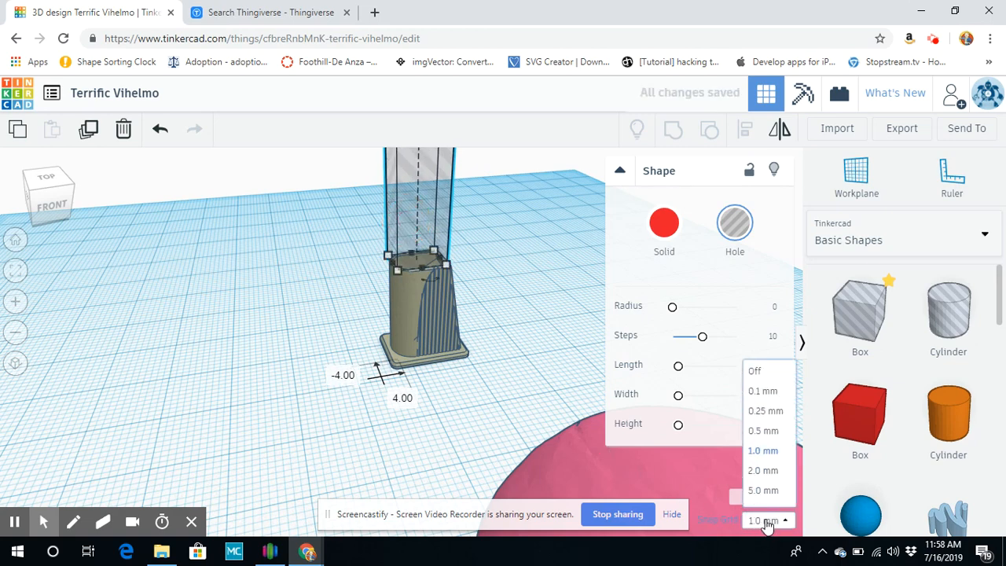
{"action": "left_click", "coordinate": [766, 392]}
{"action": "left_click_drag", "start_coordinate": [427, 237], "coordinate": [418, 217]}
{"action": "scroll", "coordinate": [320, 295], "scroll_direction": "up", "scroll_amount": 5}
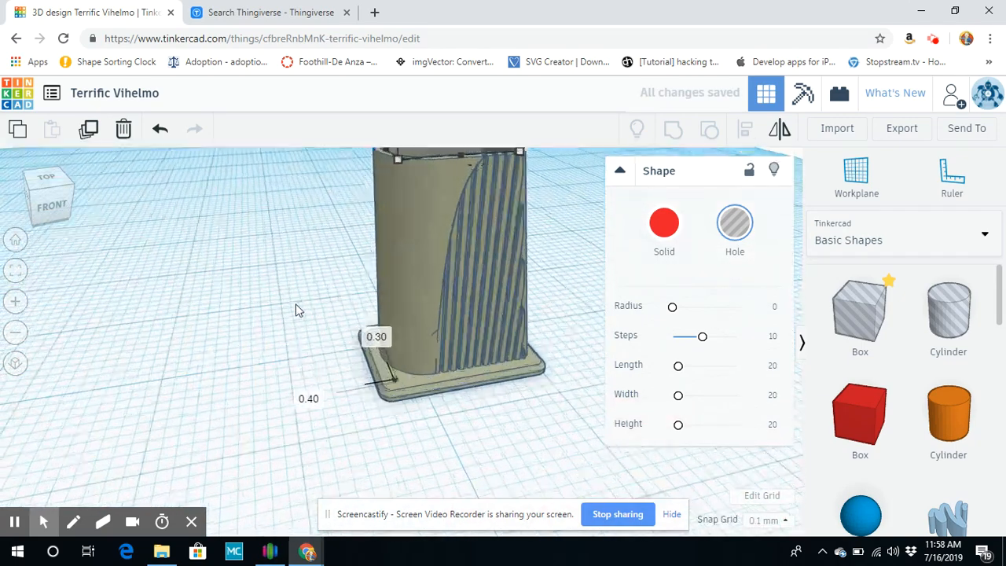
{"action": "right_click_drag", "start_coordinate": [289, 333], "coordinate": [287, 354]}
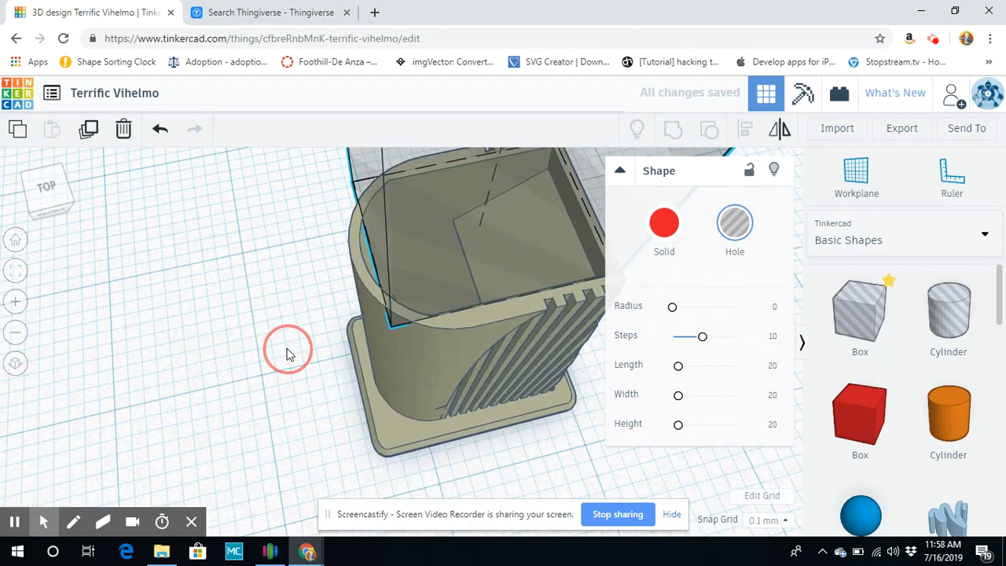
{"action": "right_click_drag", "start_coordinate": [287, 354], "coordinate": [284, 289]}
Move the hole box about 53.4 mm sideways and 27.3 mm forward, clear of the dice tower.
{"action": "left_click", "coordinate": [26, 246]}
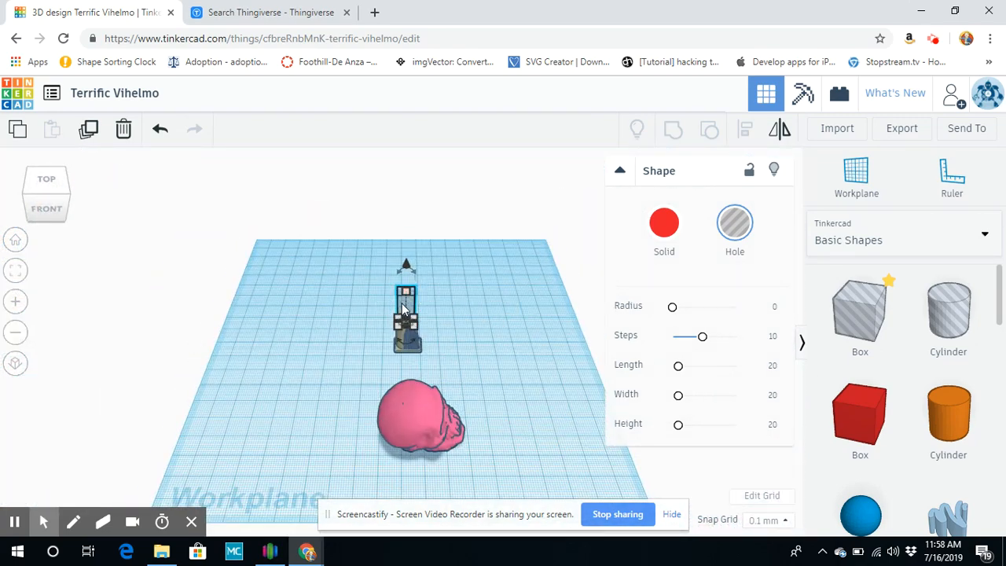
{"action": "left_click_drag", "start_coordinate": [404, 311], "coordinate": [288, 346]}
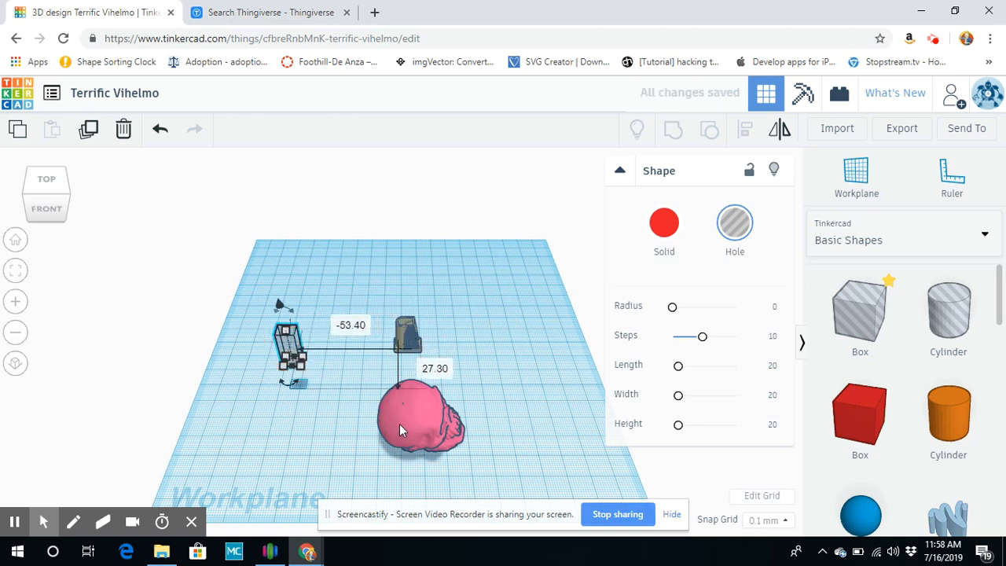
Raise the skull above the workplane and move it back over the dice tower.
{"action": "left_click", "coordinate": [438, 431]}
{"action": "left_click_drag", "start_coordinate": [423, 375], "coordinate": [426, 321]}
{"action": "right_click_drag", "start_coordinate": [304, 406], "coordinate": [427, 404]}
{"action": "left_click_drag", "start_coordinate": [494, 334], "coordinate": [397, 293]}
{"action": "right_click_drag", "start_coordinate": [495, 359], "coordinate": [439, 334]}
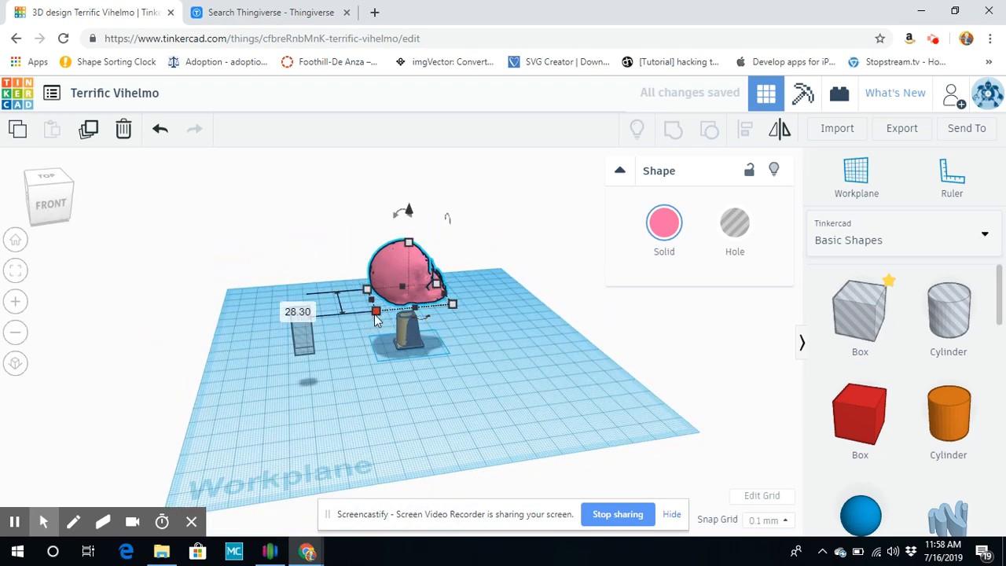
Shrink the skull's base and reduce its height to 14.2 mm.
{"action": "left_click_drag", "start_coordinate": [376, 316], "coordinate": [404, 296]}
{"action": "left_click_drag", "start_coordinate": [424, 253], "coordinate": [421, 276]}
{"action": "scroll", "coordinate": [472, 386], "scroll_direction": "down", "scroll_amount": 2}
{"action": "scroll", "coordinate": [472, 385], "scroll_direction": "up", "scroll_amount": 5}
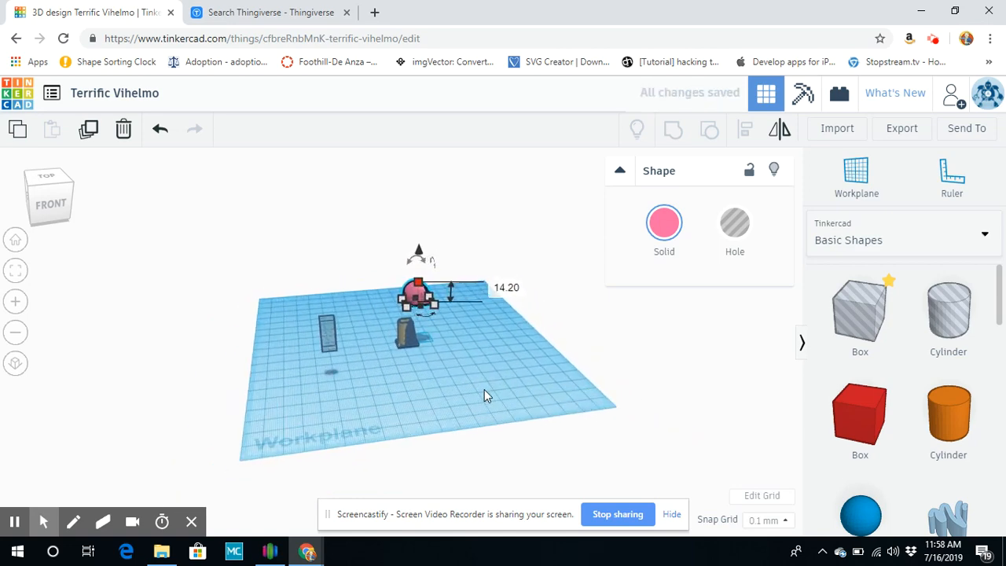
Lower the skull by 18.9 mm and slide it onto the upper part of the dice tower.
{"action": "right_click_drag", "start_coordinate": [439, 386], "coordinate": [417, 346]}
{"action": "left_click_drag", "start_coordinate": [442, 226], "coordinate": [437, 275]}
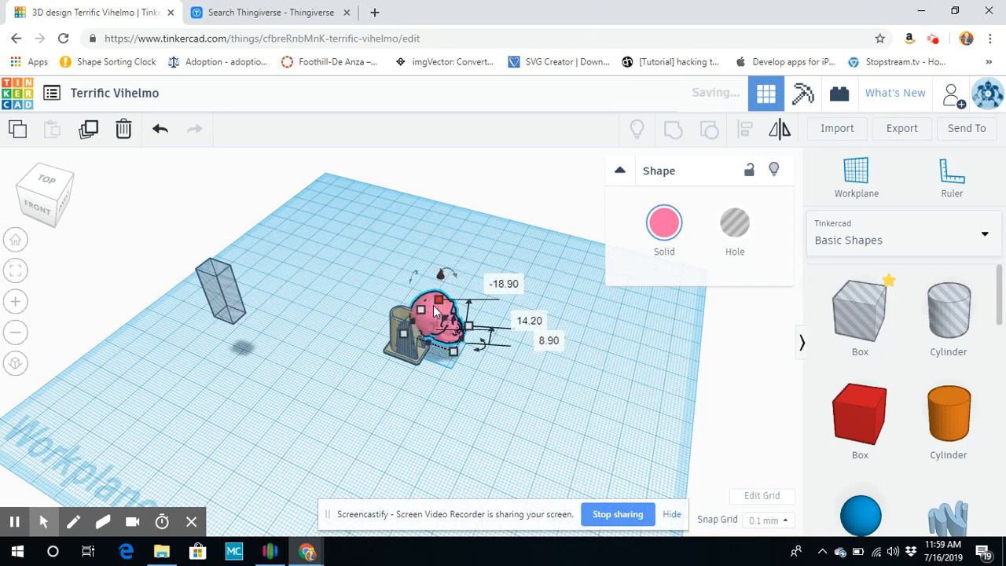
{"action": "left_click_drag", "start_coordinate": [430, 317], "coordinate": [402, 314]}
{"action": "left_click", "coordinate": [333, 372]}
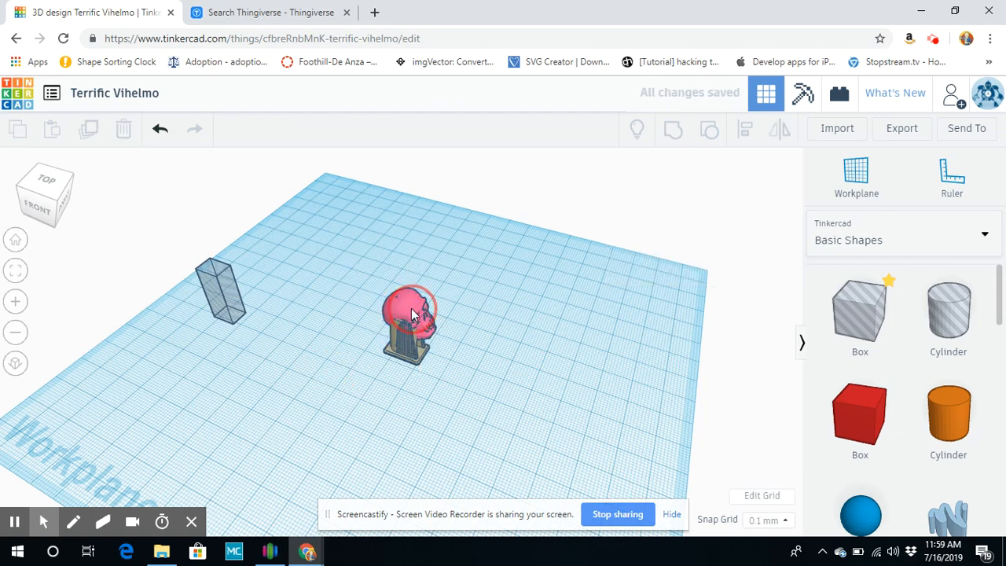
Shift the skull 3.3 mm and 1.6 mm across the dice tower and raise it slightly.
{"action": "left_click_drag", "start_coordinate": [411, 312], "coordinate": [413, 320]}
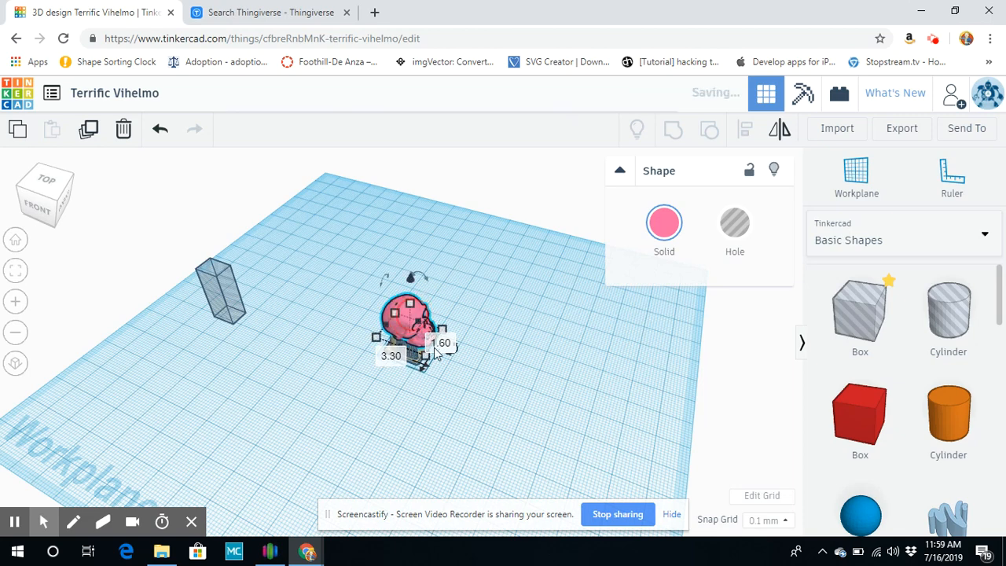
{"action": "left_click", "coordinate": [429, 405]}
{"action": "right_click_drag", "start_coordinate": [368, 379], "coordinate": [546, 354]}
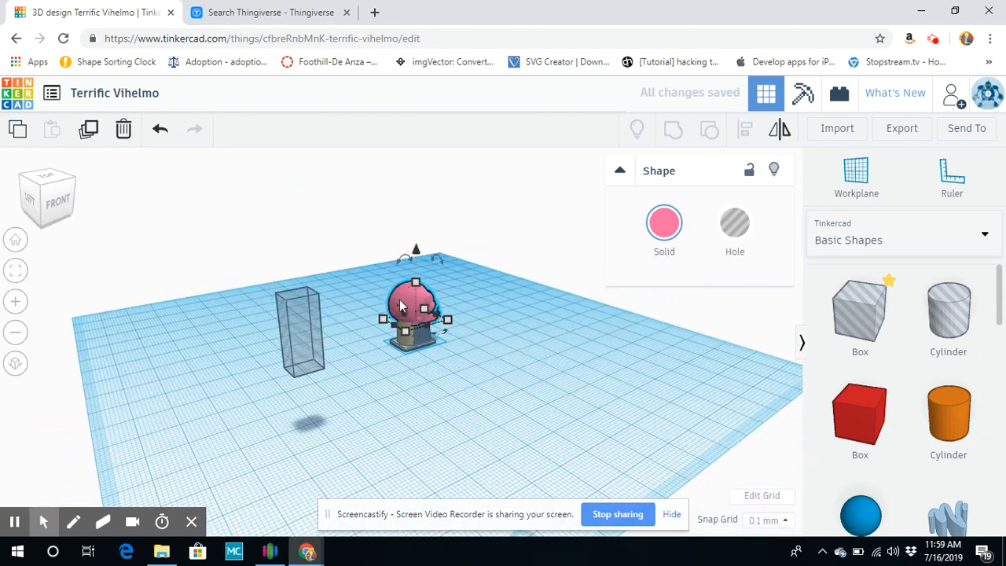
{"action": "left_click_drag", "start_coordinate": [415, 258], "coordinate": [416, 245]}
Turn both the dice tower and the skull into holes so their overlap can be seen.
{"action": "left_click", "coordinate": [408, 341]}
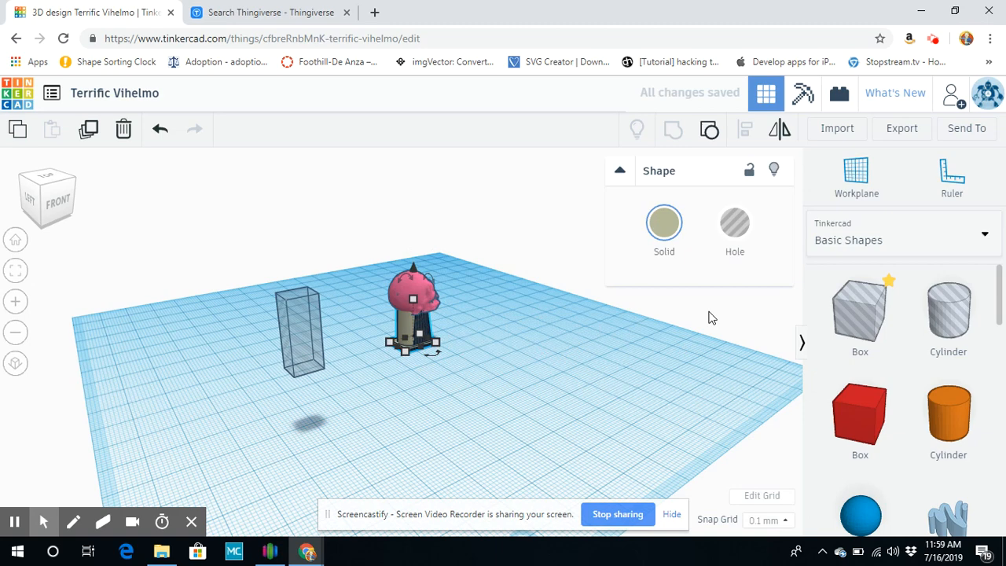
{"action": "left_click", "coordinate": [732, 250]}
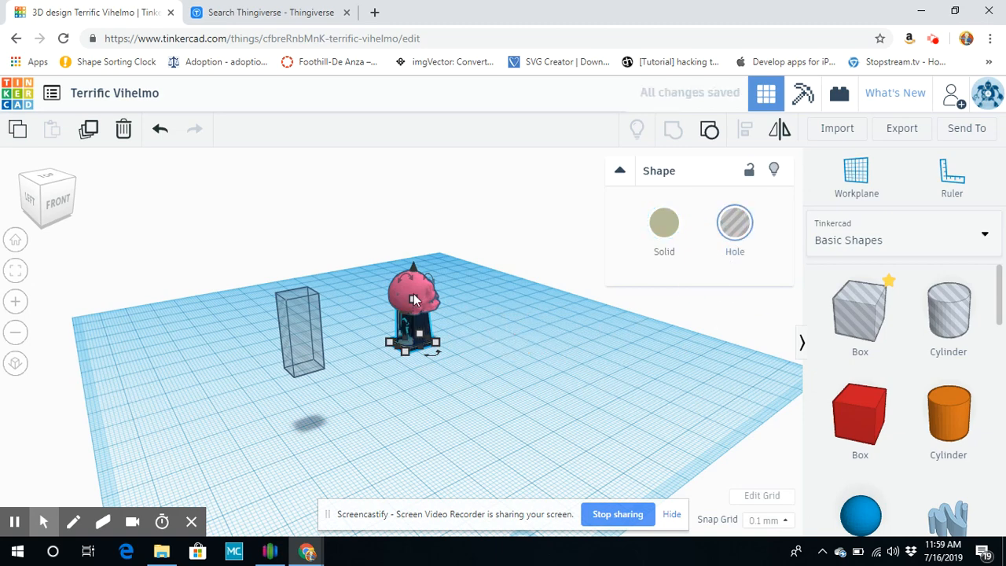
{"action": "left_click", "coordinate": [396, 288]}
{"action": "left_click", "coordinate": [738, 226]}
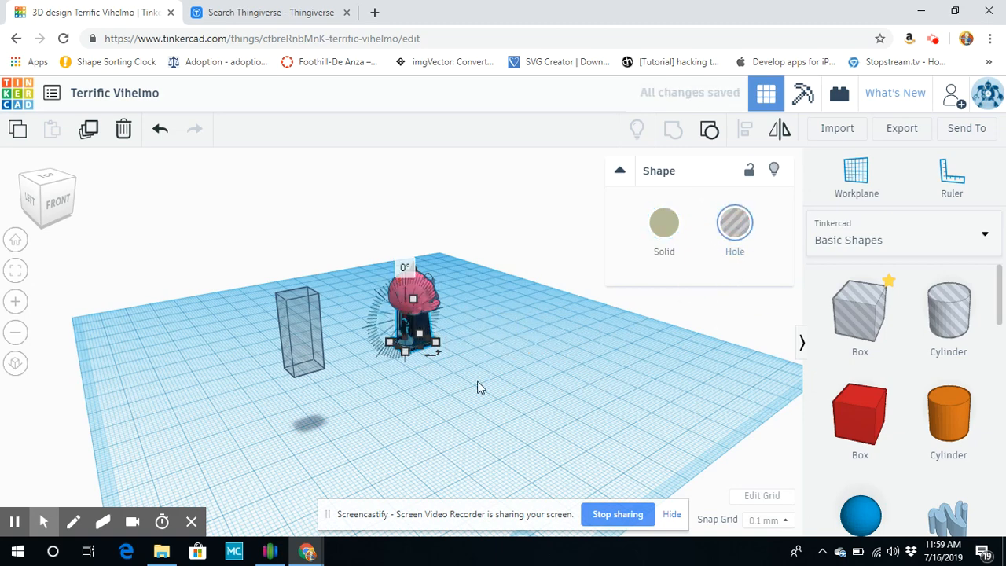
{"action": "left_click", "coordinate": [424, 292]}
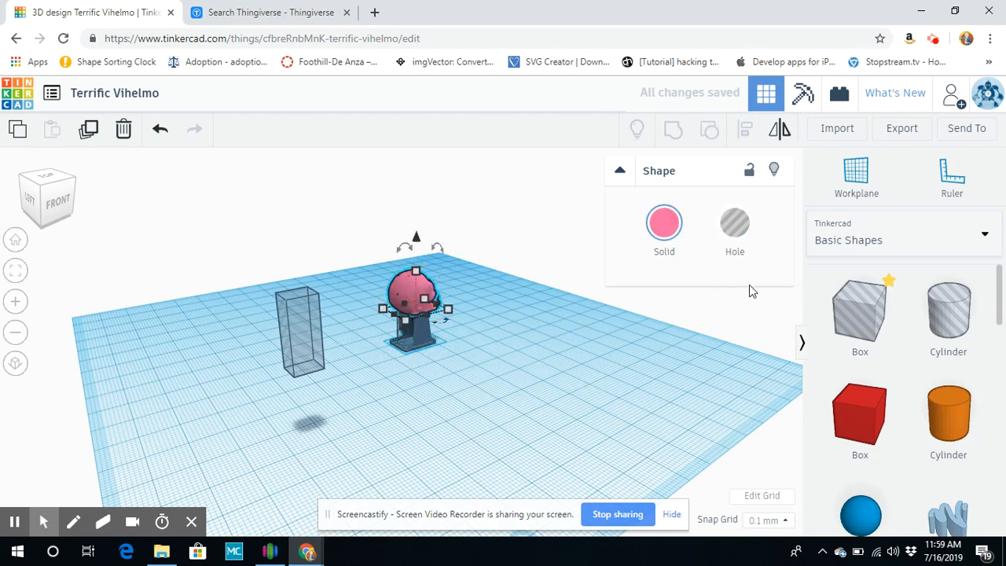
{"action": "left_click", "coordinate": [735, 224]}
{"action": "left_click", "coordinate": [485, 363]}
{"action": "scroll", "coordinate": [405, 394], "scroll_direction": "up", "scroll_amount": 6}
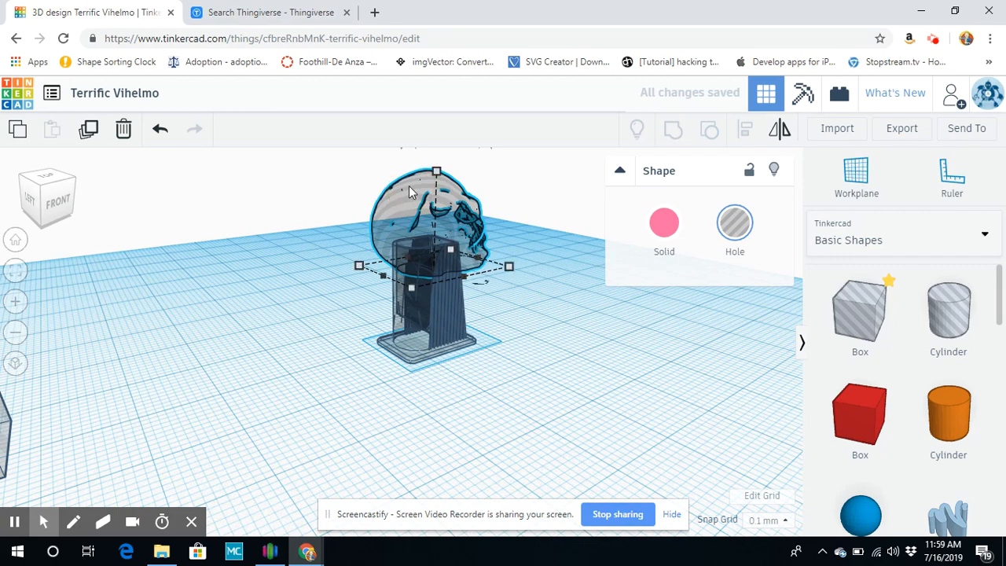
Align the transparent skull over the tower's upper end and set its base 16.6 mm above the workplane.
{"action": "scroll", "coordinate": [453, 303], "scroll_direction": "down", "scroll_amount": 3}
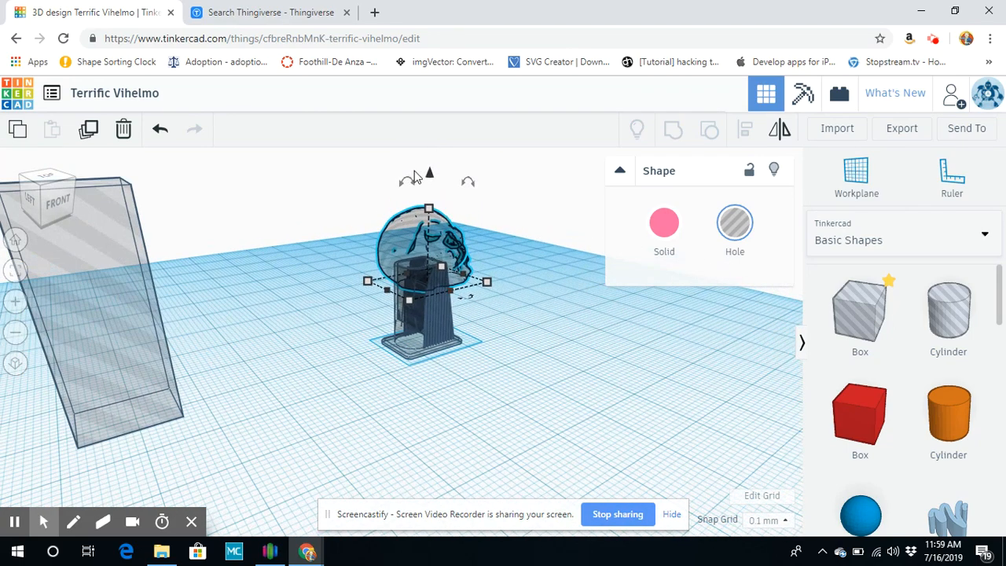
{"action": "left_click_drag", "start_coordinate": [429, 174], "coordinate": [426, 143]}
{"action": "right_click_drag", "start_coordinate": [515, 391], "coordinate": [467, 377]}
{"action": "left_click_drag", "start_coordinate": [415, 237], "coordinate": [408, 237]}
{"action": "right_click_drag", "start_coordinate": [310, 340], "coordinate": [233, 349]}
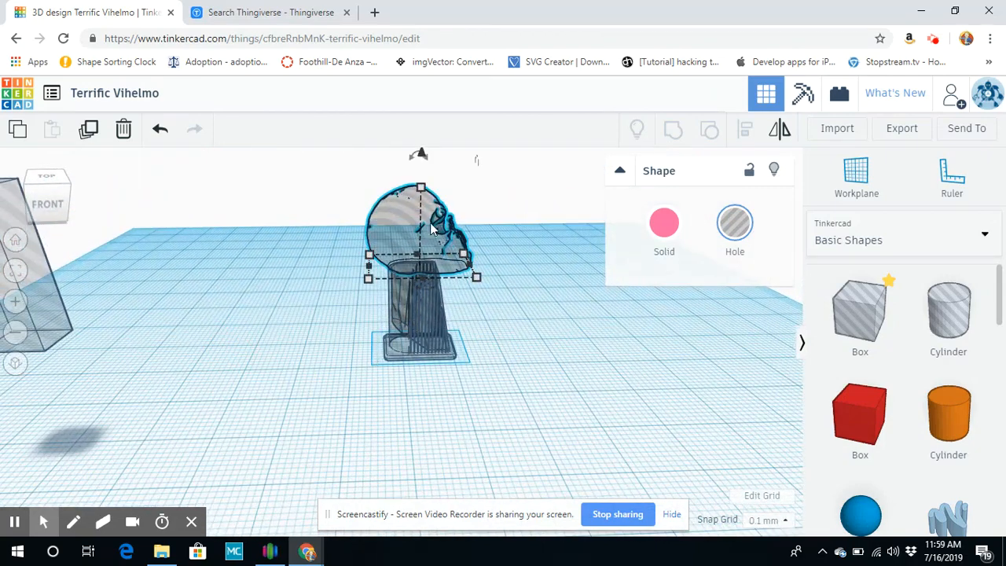
{"action": "left_click_drag", "start_coordinate": [422, 157], "coordinate": [420, 162]}
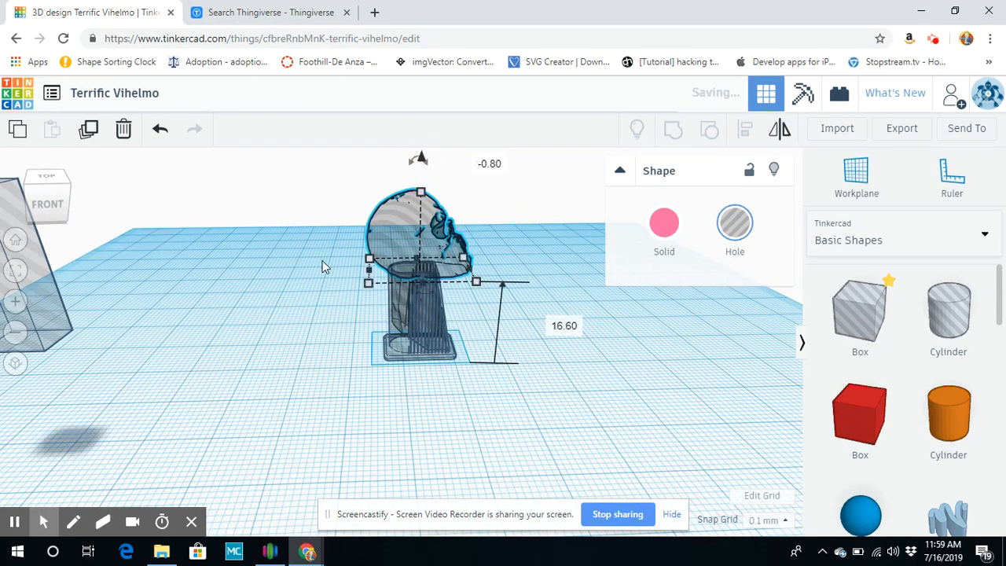
Turn the dice tower and the skull back into solids and check their alignment from the side.
{"action": "left_click", "coordinate": [421, 340]}
{"action": "left_click", "coordinate": [664, 228]}
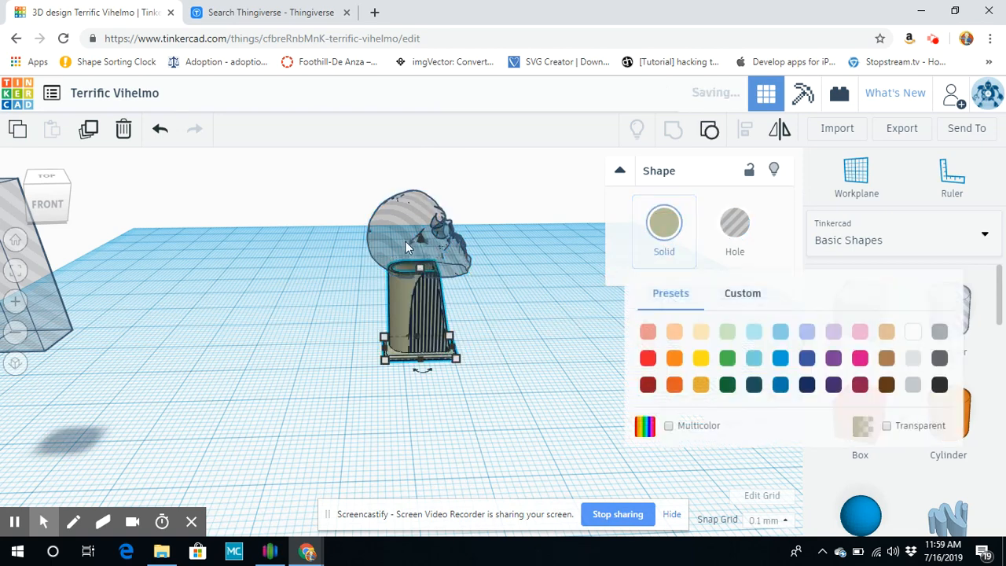
{"action": "left_click", "coordinate": [463, 243]}
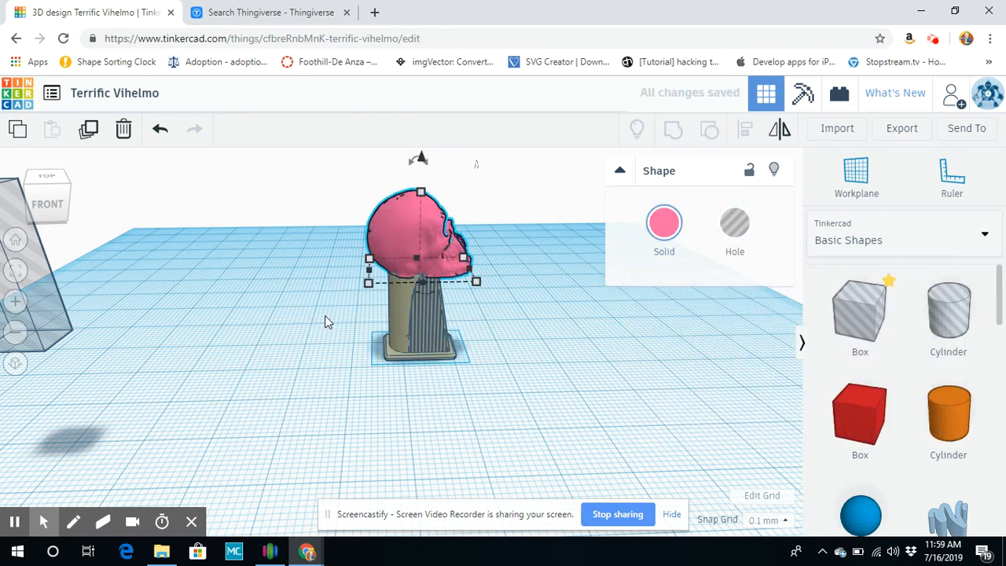
{"action": "right_click_drag", "start_coordinate": [323, 316], "coordinate": [316, 313]}
{"action": "right_click_drag", "start_coordinate": [285, 356], "coordinate": [487, 343]}
{"action": "left_click", "coordinate": [429, 317]}
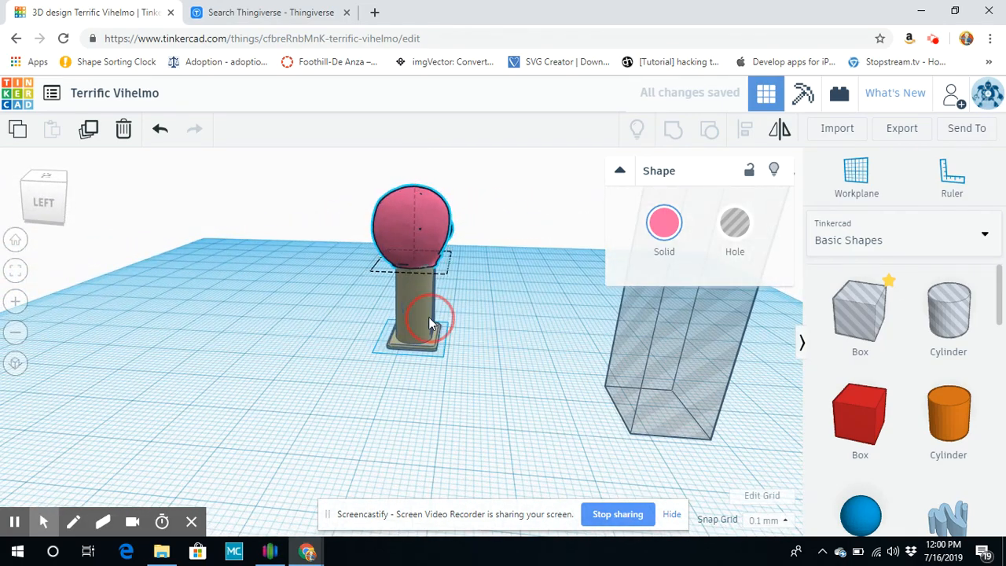
Move the hole box into the top of the skull and narrow it slightly.
{"action": "right_click_drag", "start_coordinate": [300, 316], "coordinate": [107, 393]}
{"action": "left_click_drag", "start_coordinate": [125, 369], "coordinate": [434, 210]}
{"action": "right_click_drag", "start_coordinate": [524, 292], "coordinate": [404, 314]}
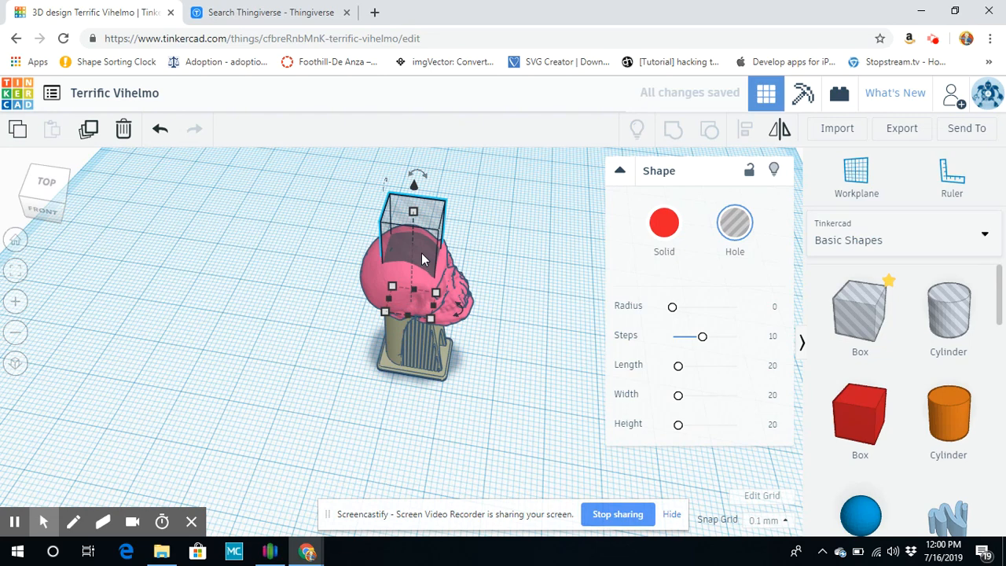
{"action": "left_click_drag", "start_coordinate": [437, 312], "coordinate": [397, 315]}
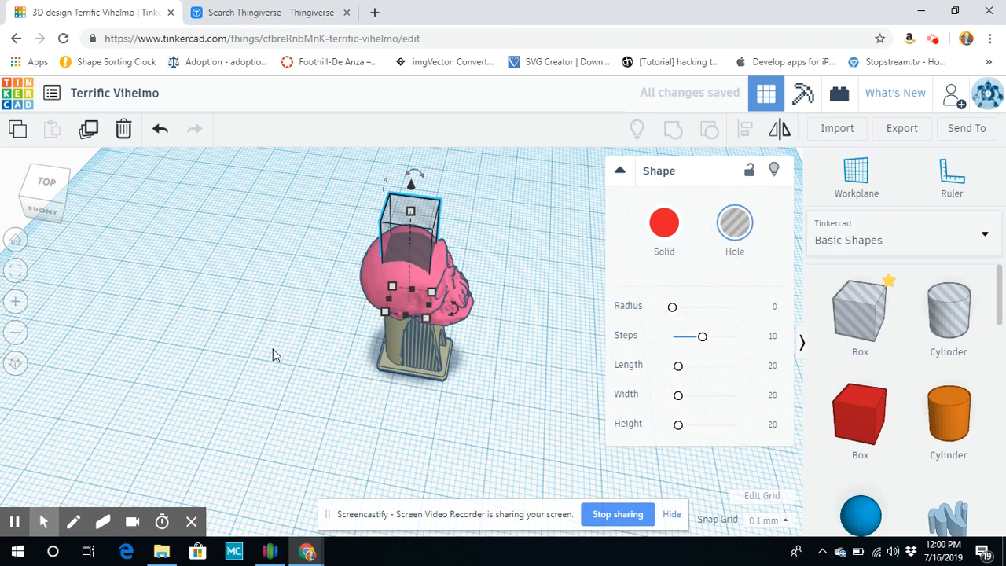
Group the dice tower, skull and hole box to cut an opening into the skull.
{"action": "key", "text": "ctrl+a"}
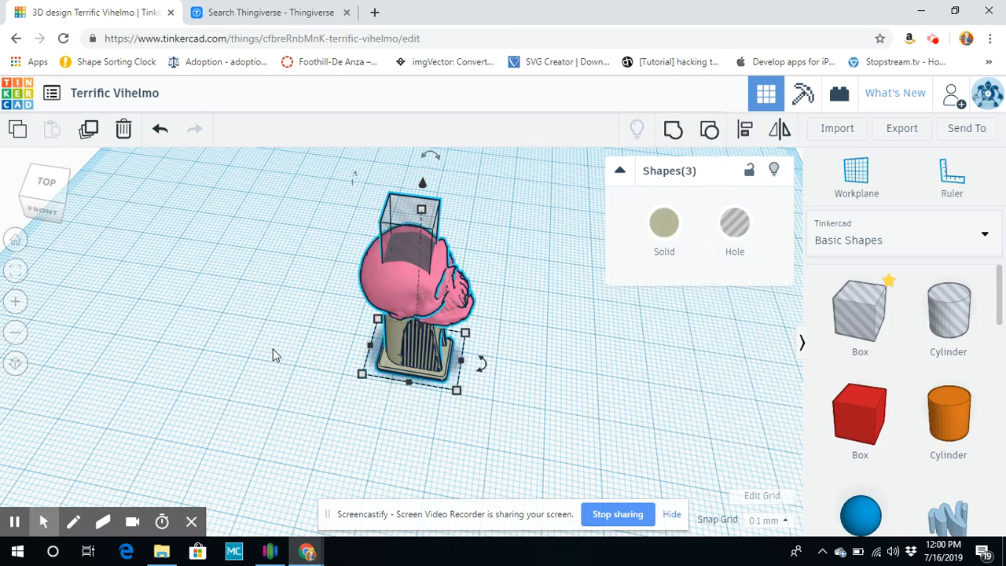
{"action": "key", "text": "ctrl+g"}
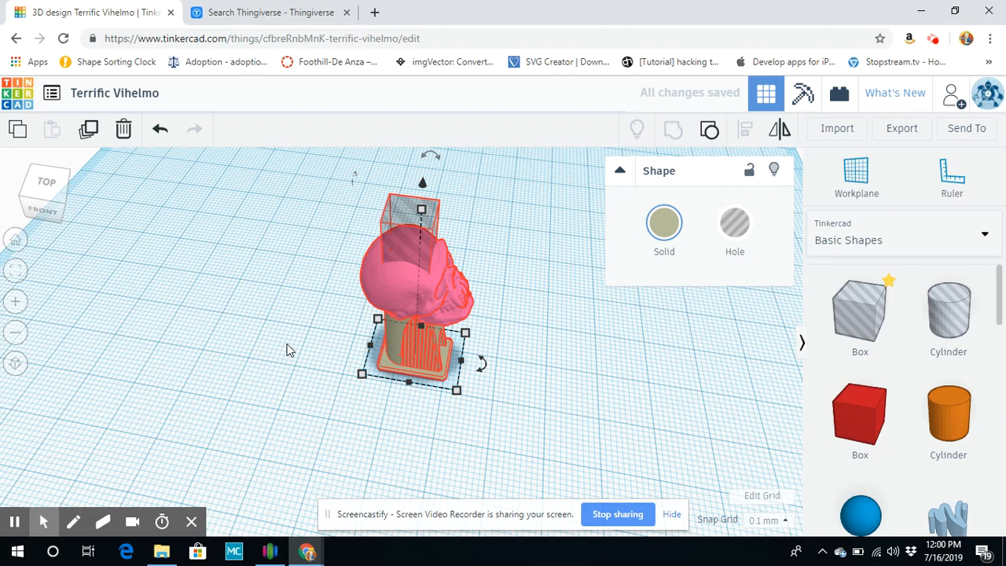
{"action": "left_click", "coordinate": [288, 348]}
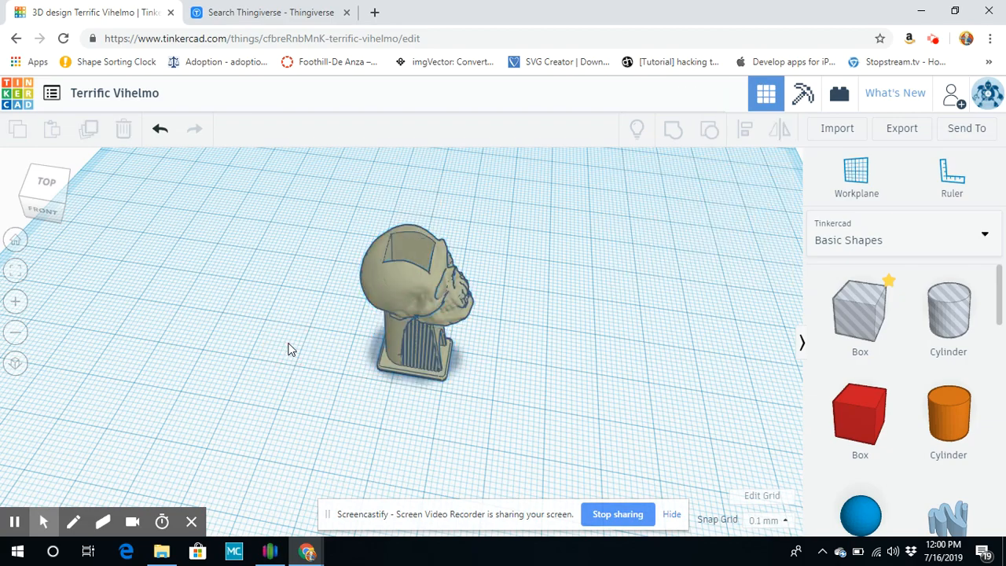
{"action": "right_click_drag", "start_coordinate": [281, 342], "coordinate": [279, 317]}
Undo the last grouping and stretch the hole box so it reaches higher above the skull.
{"action": "left_click", "coordinate": [161, 129]}
{"action": "left_click", "coordinate": [161, 130]}
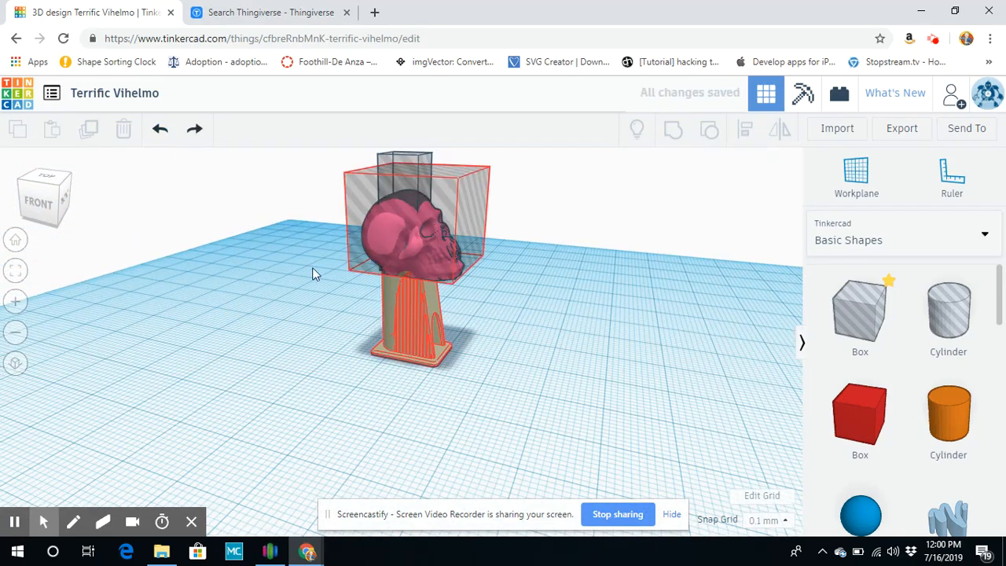
{"action": "left_click", "coordinate": [409, 174]}
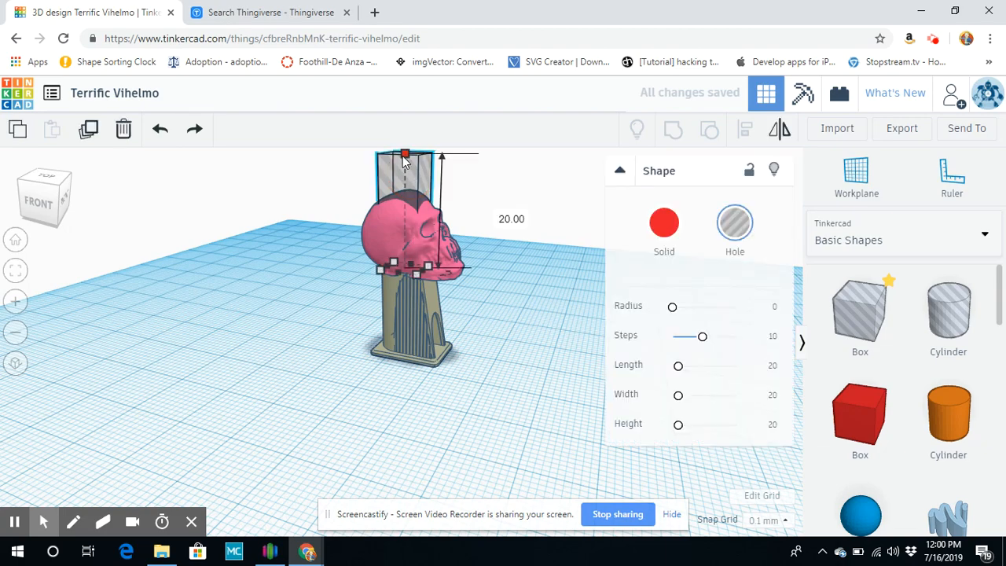
{"action": "scroll", "coordinate": [317, 243], "scroll_direction": "down", "scroll_amount": 4}
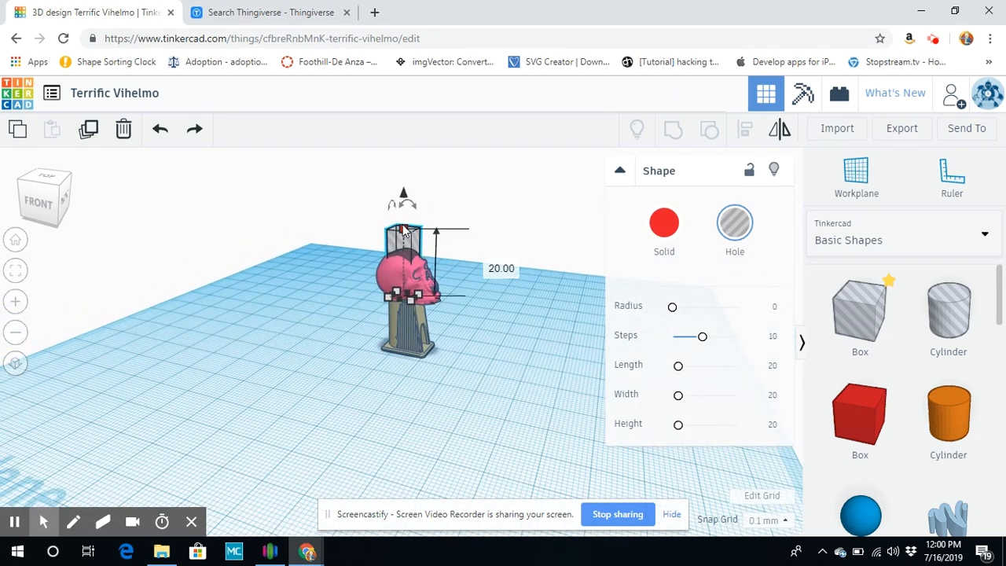
{"action": "left_click_drag", "start_coordinate": [405, 229], "coordinate": [403, 192]}
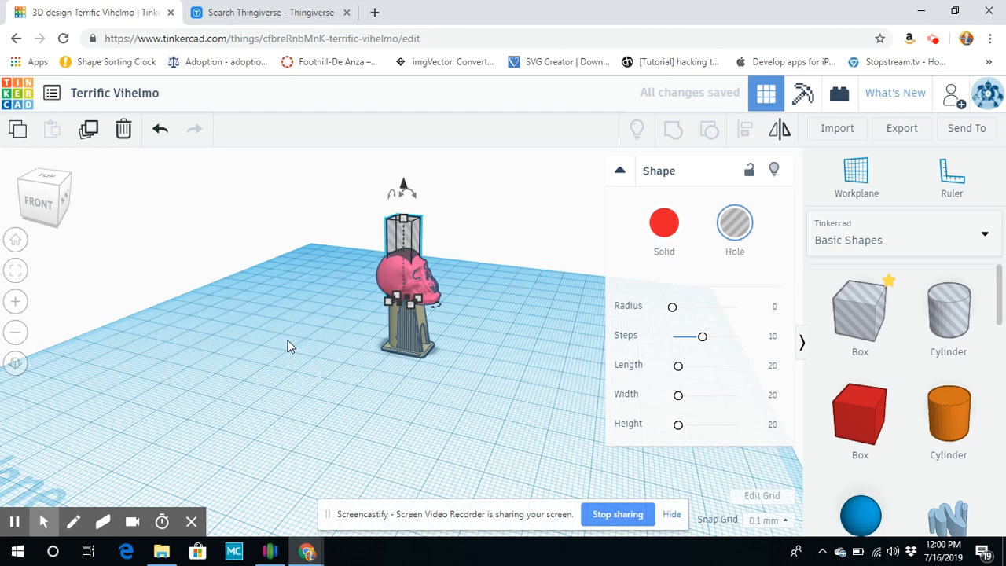
Group the dice tower, skull and taller hole box, inspect the cut from several sides, and undo the grouping.
{"action": "key", "text": "ctrl+a"}
{"action": "key", "text": "ctrl+g"}
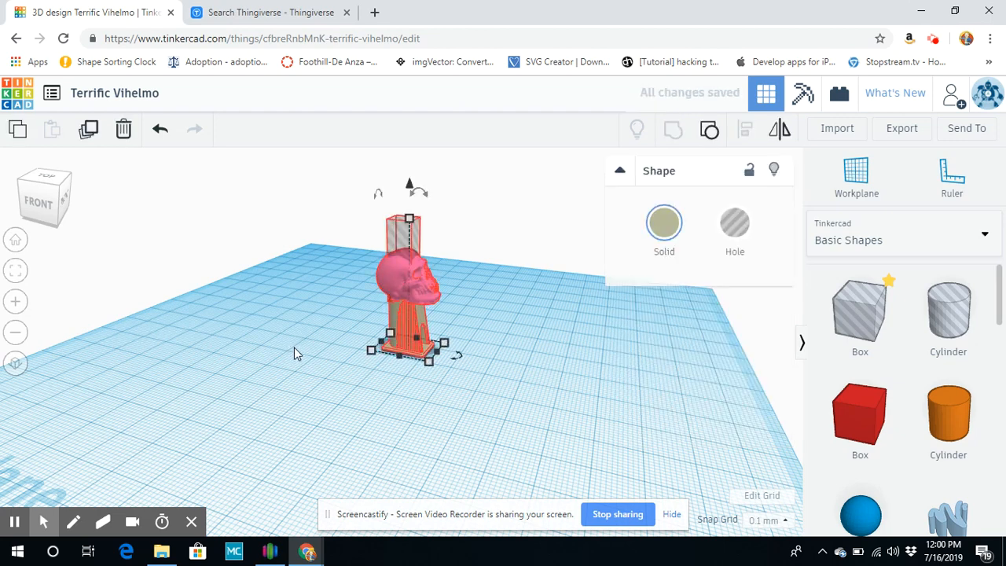
{"action": "right_click_drag", "start_coordinate": [301, 349], "coordinate": [450, 378]}
{"action": "right_click_drag", "start_coordinate": [357, 418], "coordinate": [462, 440]}
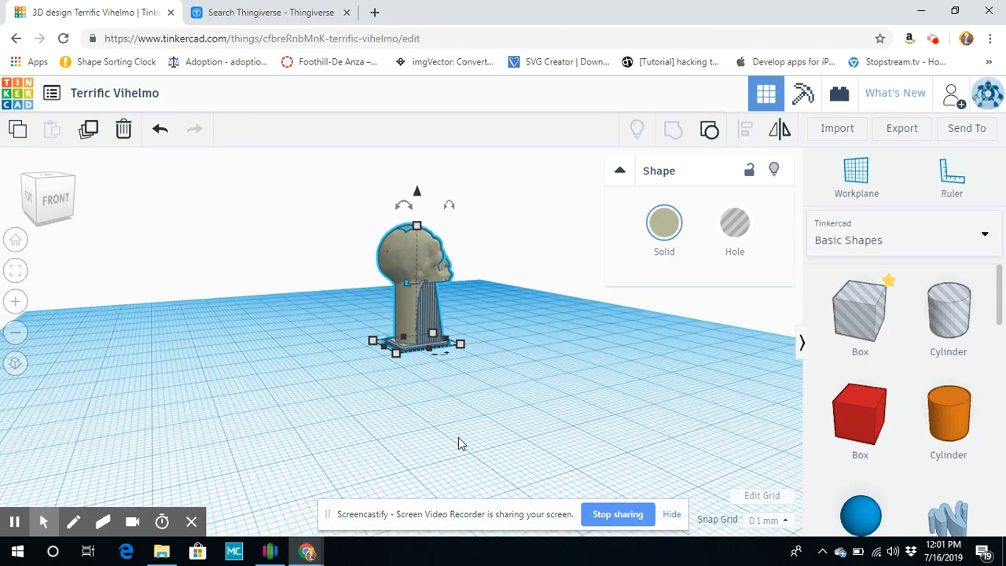
{"action": "scroll", "coordinate": [416, 249], "scroll_direction": "up", "scroll_amount": 5}
{"action": "scroll", "coordinate": [409, 272], "scroll_direction": "down", "scroll_amount": 3}
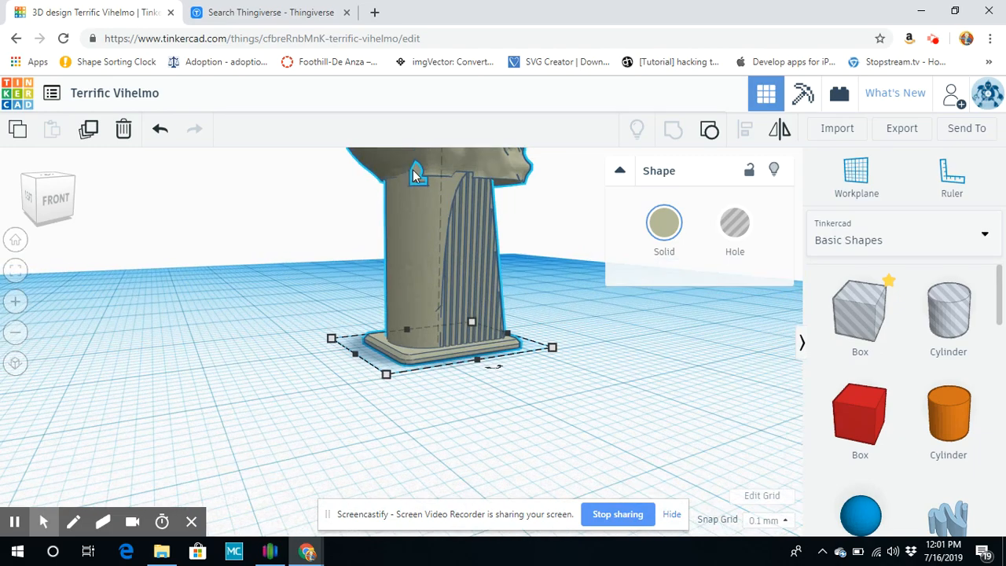
{"action": "right_click_drag", "start_coordinate": [270, 319], "coordinate": [265, 393]}
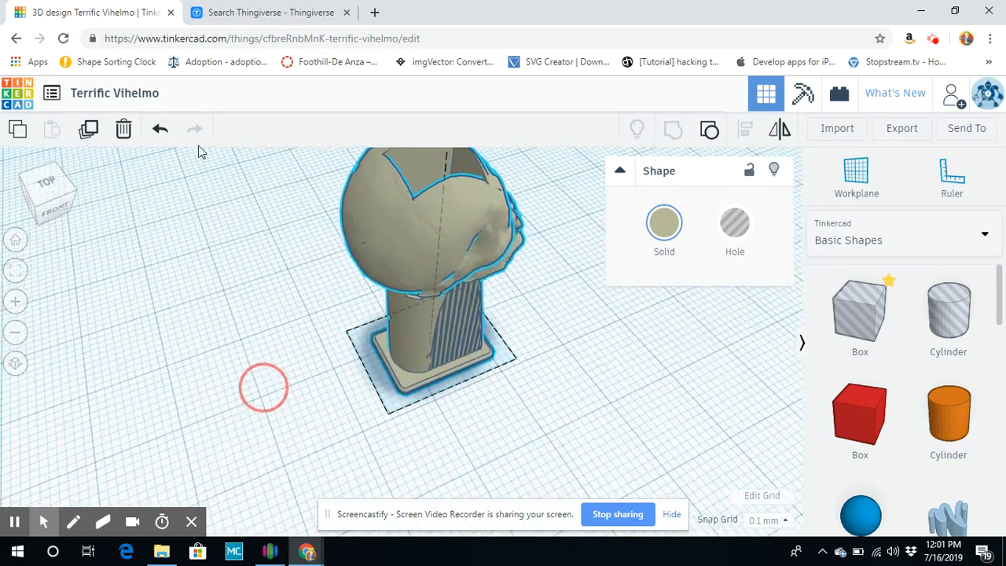
{"action": "left_click", "coordinate": [161, 129]}
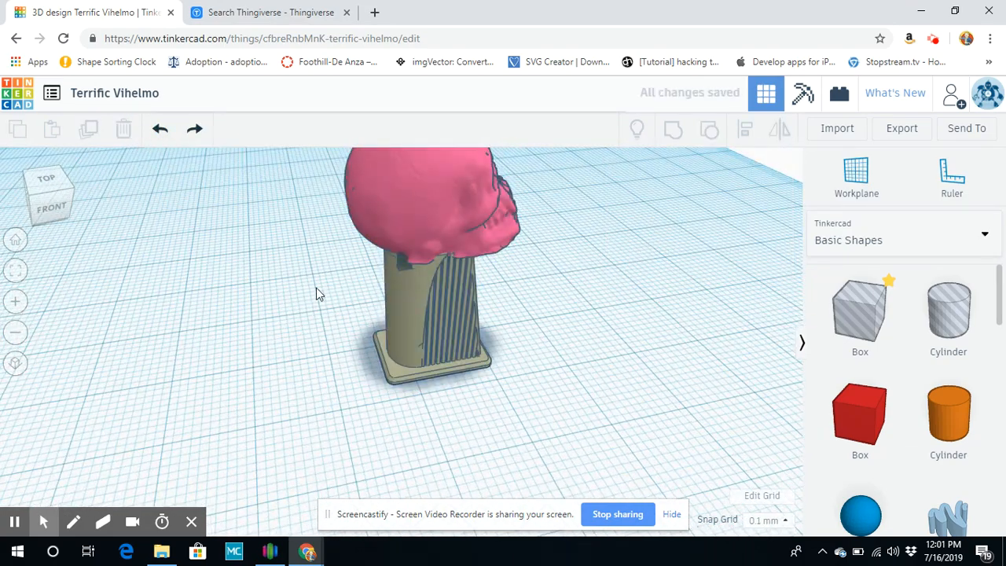
Shrink the hole box's footprint to 6 by 4.7 mm by moving its corner inward.
{"action": "right_click_drag", "start_coordinate": [294, 320], "coordinate": [320, 346]}
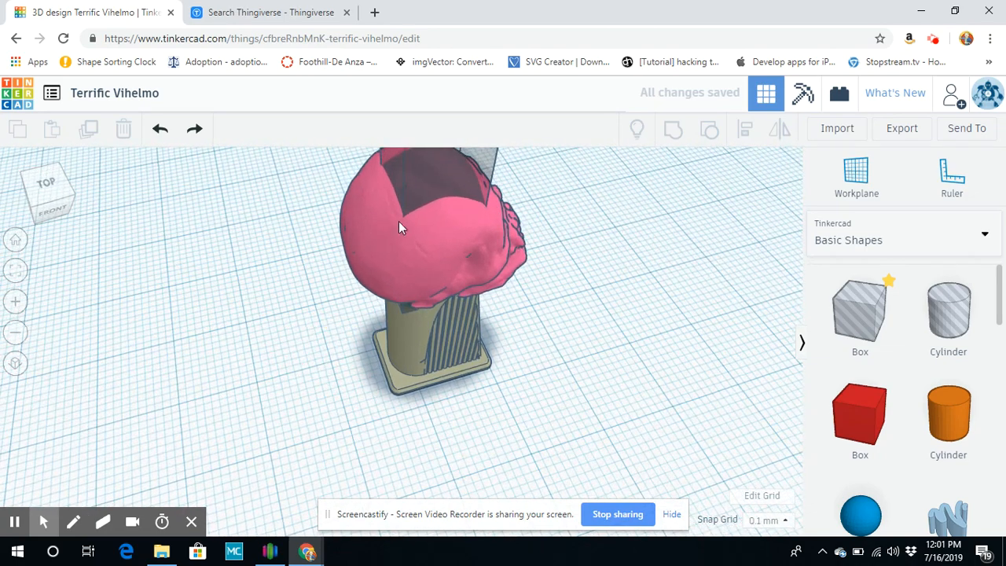
{"action": "left_click", "coordinate": [396, 328]}
{"action": "mouse_move", "coordinate": [405, 313]}
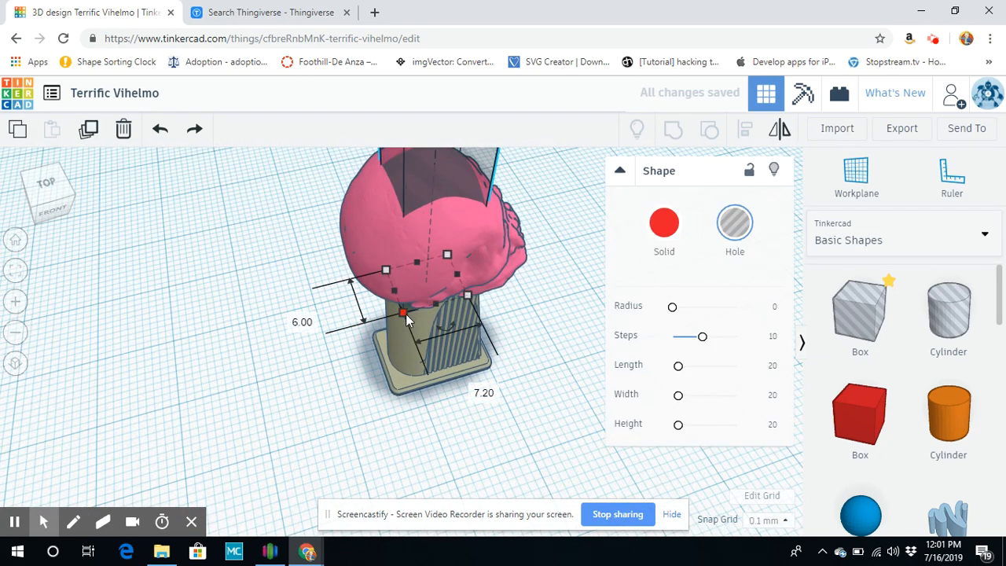
{"action": "left_click_drag", "start_coordinate": [403, 315], "coordinate": [411, 300]}
{"action": "mouse_move", "coordinate": [257, 319]}
{"action": "right_mouse_down"}
{"action": "mouse_move", "coordinate": [521, 361]}
{"action": "mouse_move", "coordinate": [375, 360]}
{"action": "mouse_move", "coordinate": [236, 297]}
{"action": "mouse_move", "coordinate": [294, 330]}
{"action": "mouse_move", "coordinate": [326, 306]}
{"action": "mouse_move", "coordinate": [323, 279]}
{"action": "mouse_move", "coordinate": [314, 307]}
{"action": "right_mouse_up"}
{"action": "left_click", "coordinate": [420, 238]}
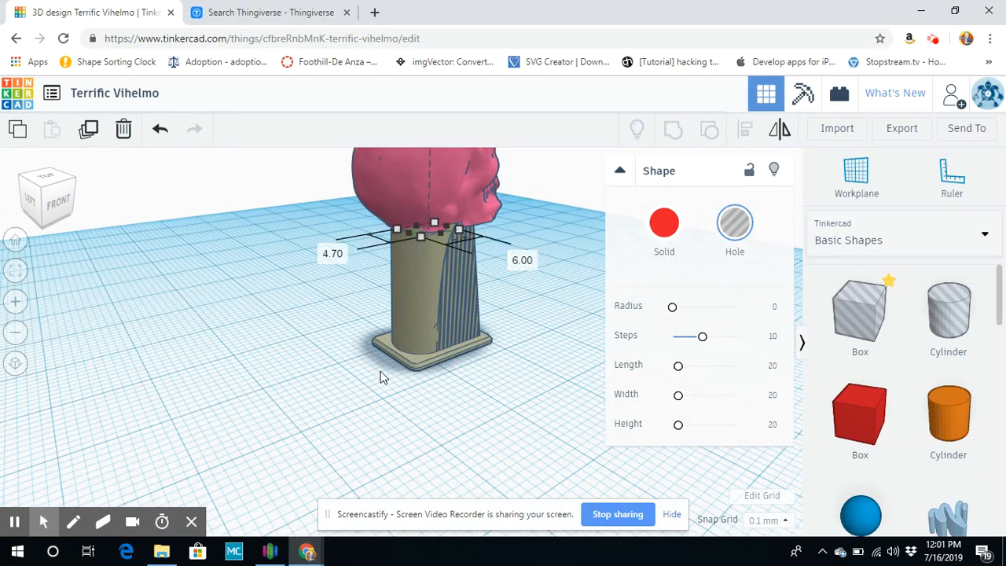
Group the dice tower, skull and reduced hole box to cut a smaller opening through the skull.
{"action": "left_click", "coordinate": [407, 348]}
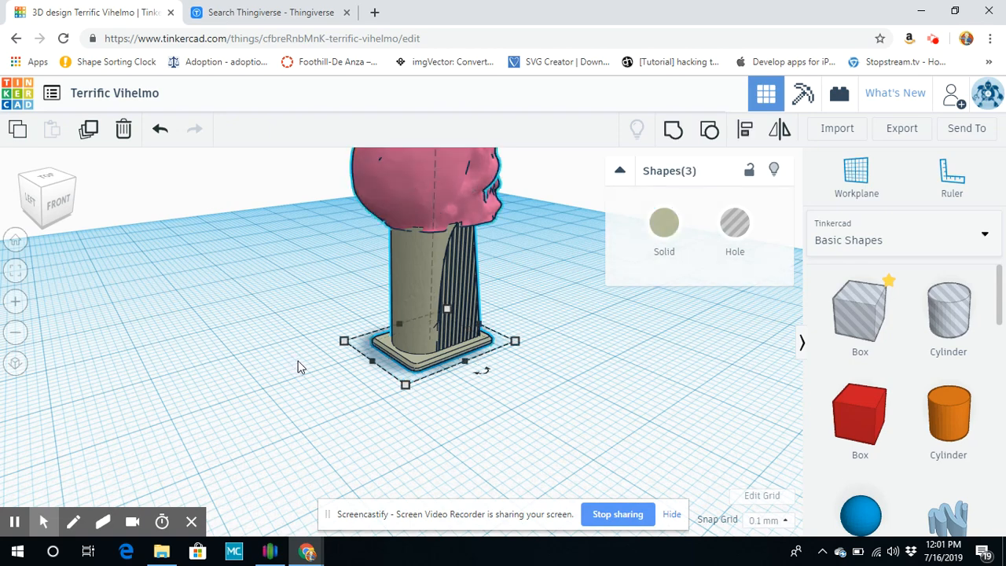
{"action": "key", "text": "ctrl+g"}
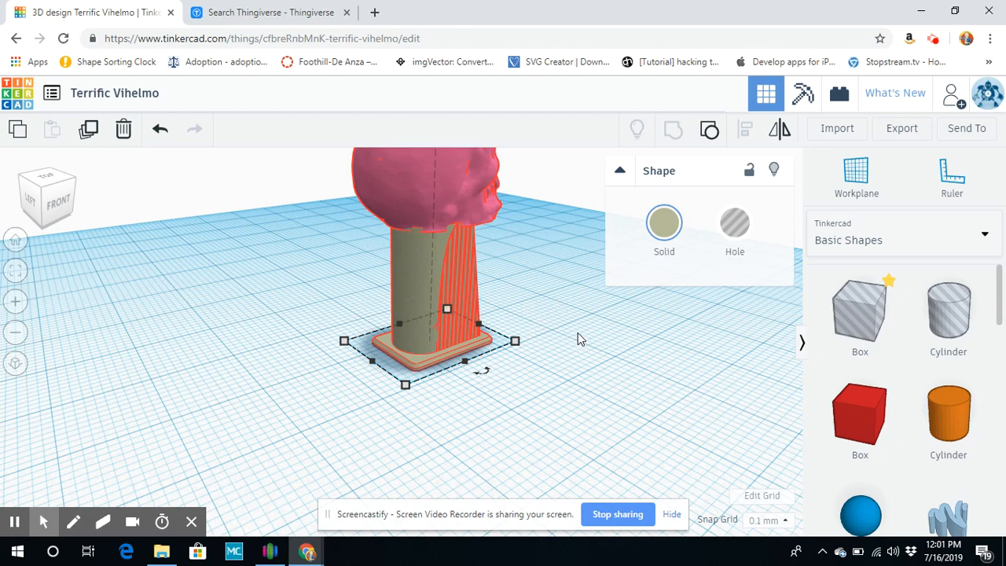
{"action": "scroll", "coordinate": [571, 358], "scroll_direction": "down", "scroll_amount": 4}
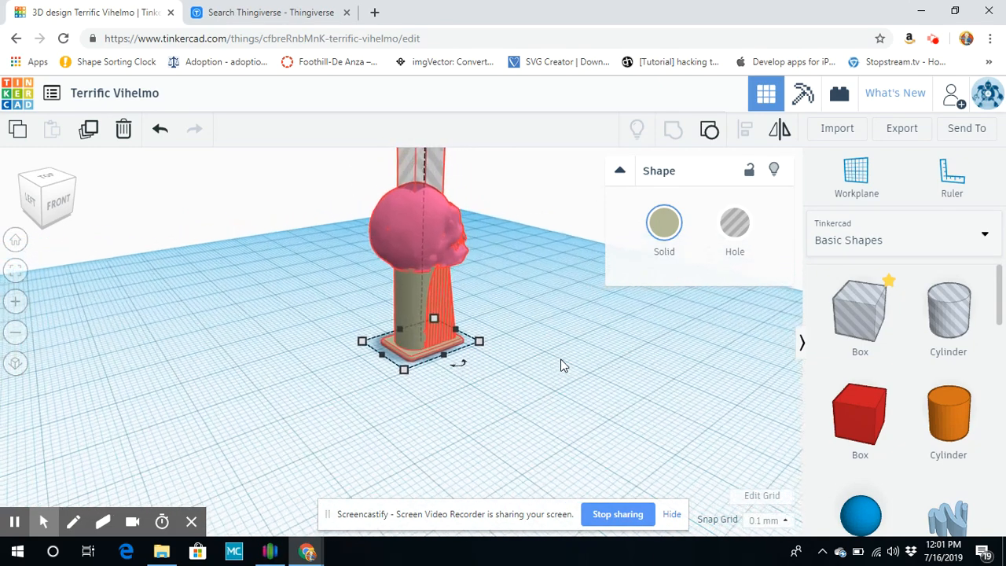
{"action": "left_click", "coordinate": [710, 134]}
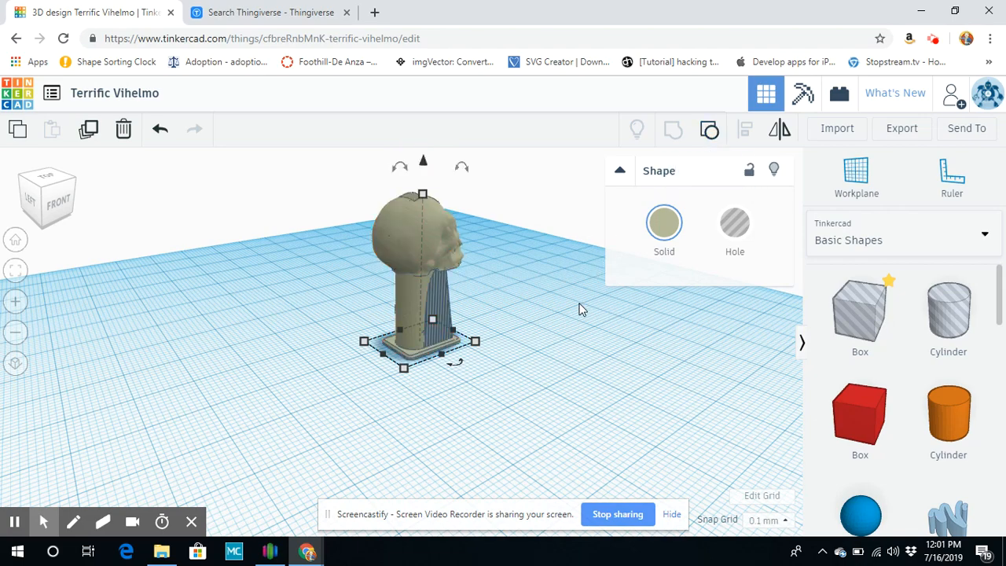
Examine the cut opening from above and the skull's face up close, and restore the home view.
{"action": "right_click_drag", "start_coordinate": [305, 325], "coordinate": [419, 411]}
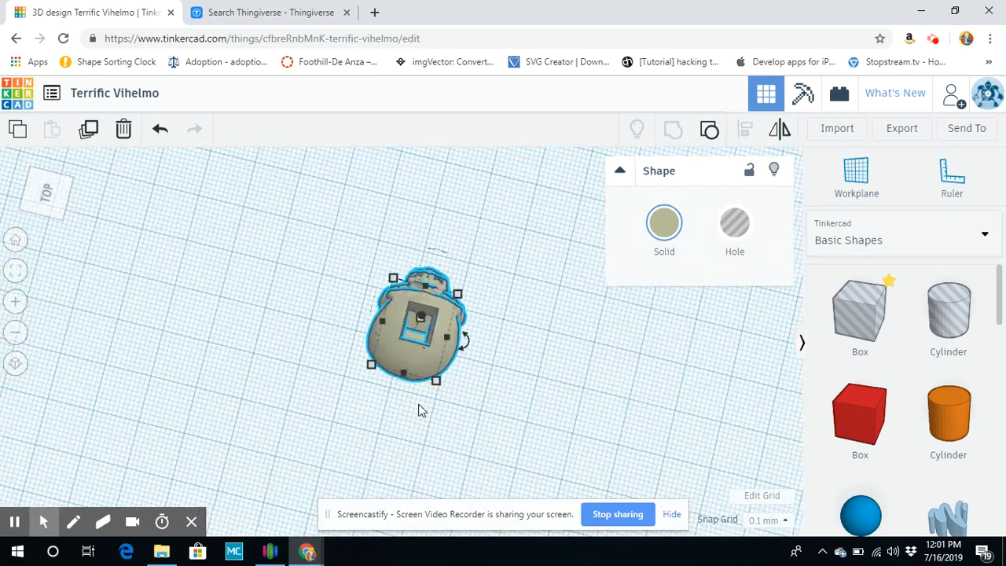
{"action": "scroll", "coordinate": [420, 409], "scroll_direction": "up", "scroll_amount": 6}
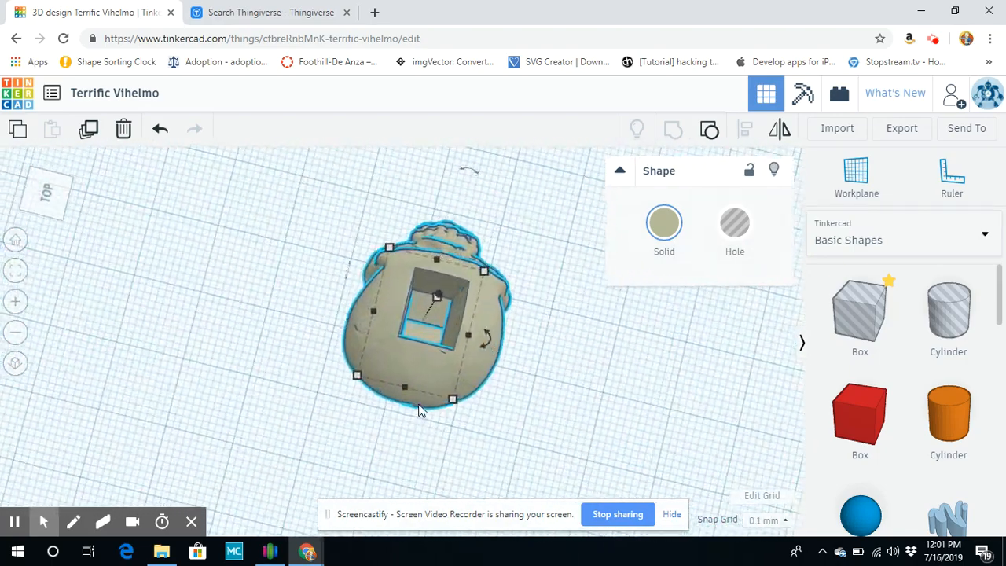
{"action": "right_click_drag", "start_coordinate": [561, 436], "coordinate": [490, 378]}
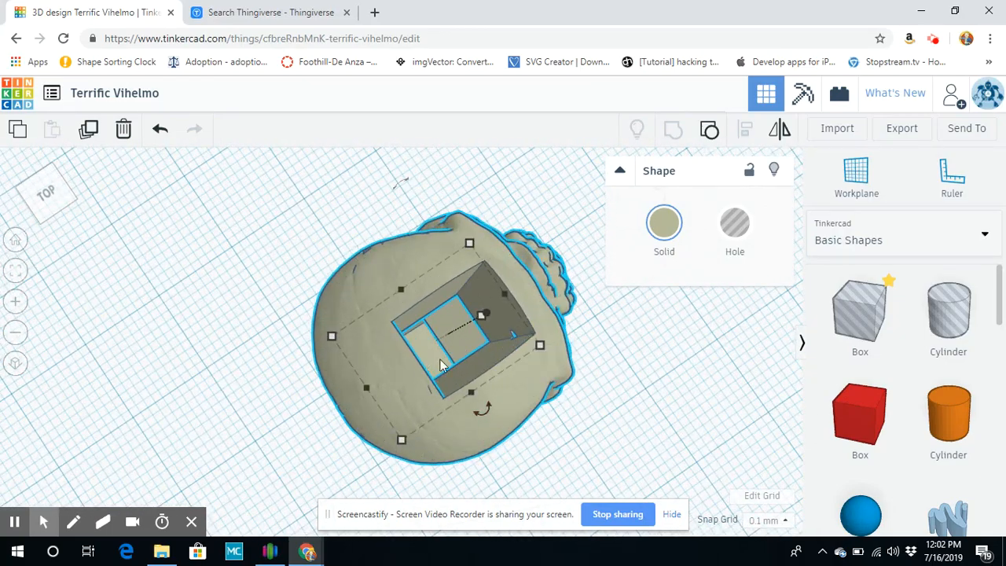
{"action": "right_click_drag", "start_coordinate": [668, 381], "coordinate": [313, 259]}
{"action": "scroll", "coordinate": [365, 318], "scroll_direction": "down", "scroll_amount": 3}
{"action": "scroll", "coordinate": [388, 356], "scroll_direction": "up", "scroll_amount": 5}
{"action": "right_click_drag", "start_coordinate": [388, 356], "coordinate": [430, 468]}
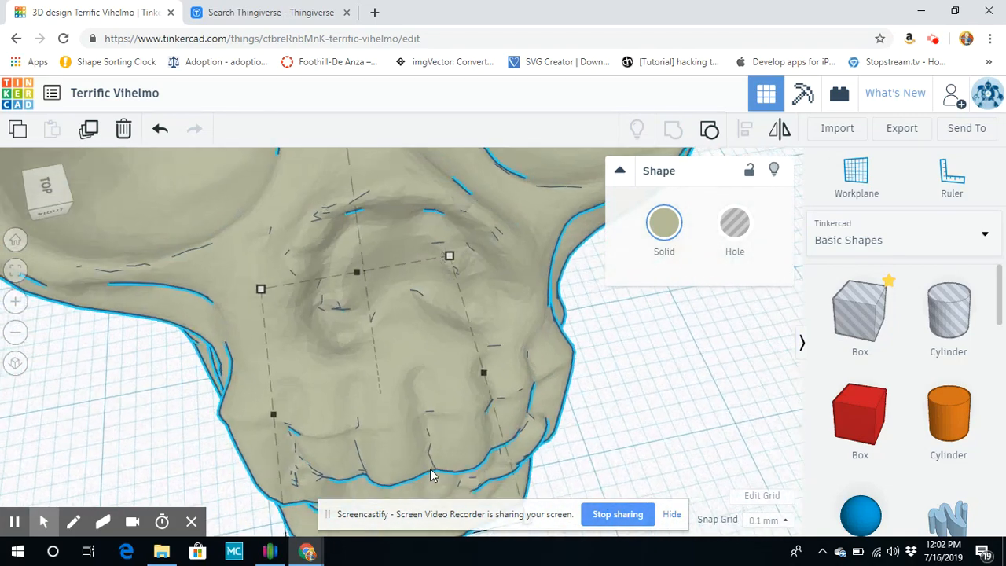
{"action": "scroll", "coordinate": [430, 468], "scroll_direction": "up", "scroll_amount": 4}
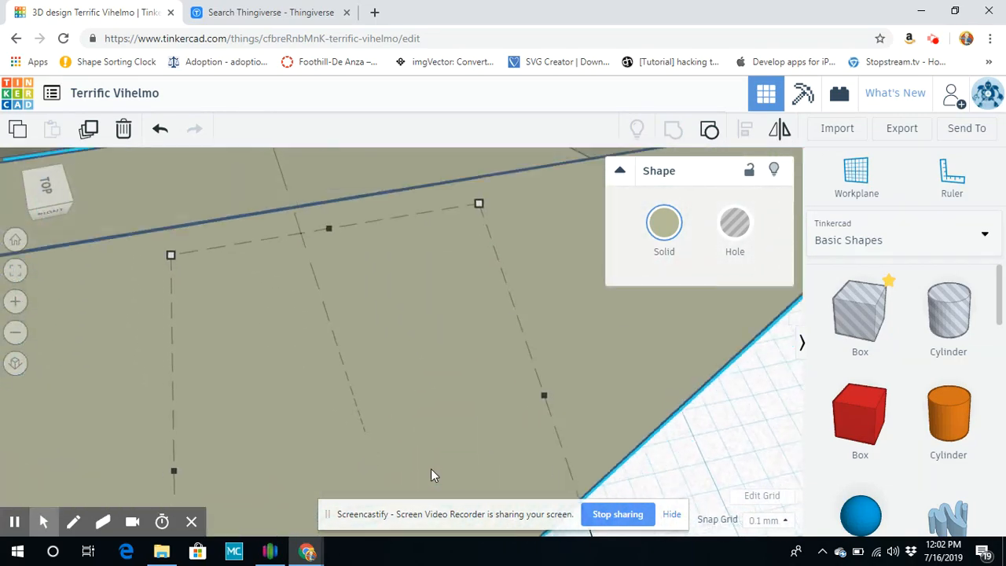
{"action": "right_click_drag", "start_coordinate": [423, 469], "coordinate": [635, 304]}
{"action": "left_click", "coordinate": [15, 240]}
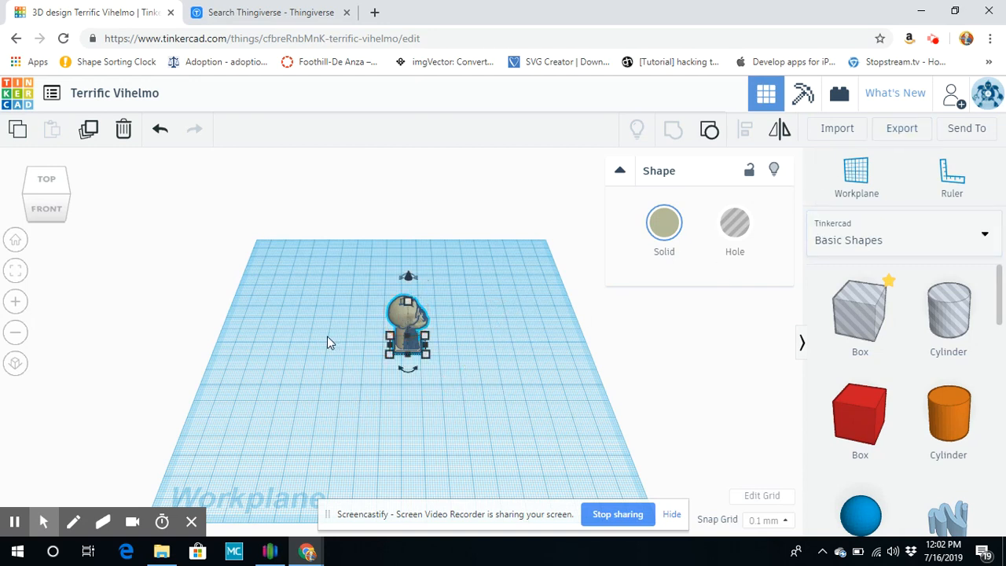
Export everything in the design as an STL file.
{"action": "left_click", "coordinate": [901, 128]}
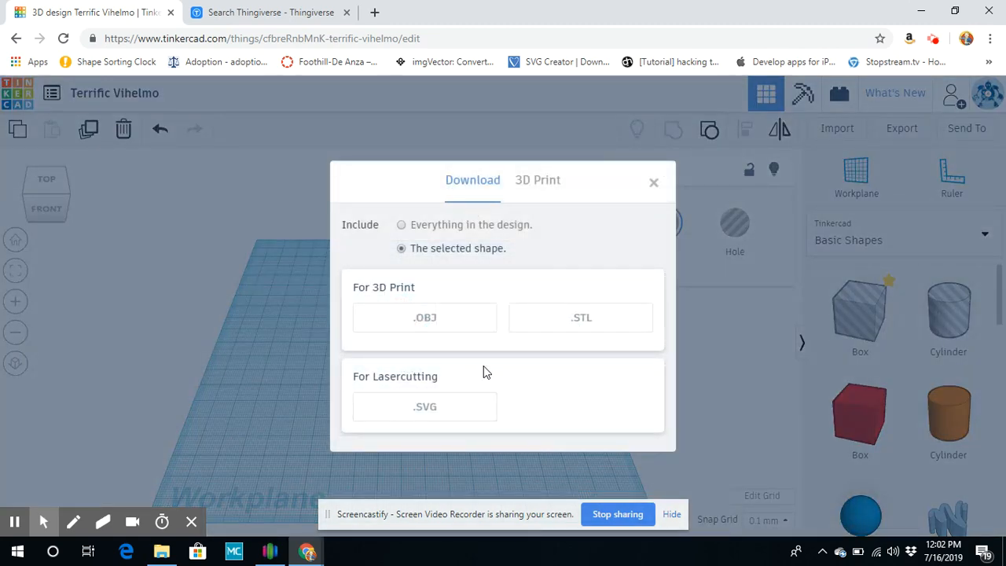
{"action": "left_click", "coordinate": [398, 228]}
{"action": "left_click", "coordinate": [402, 226]}
{"action": "left_click", "coordinate": [583, 328]}
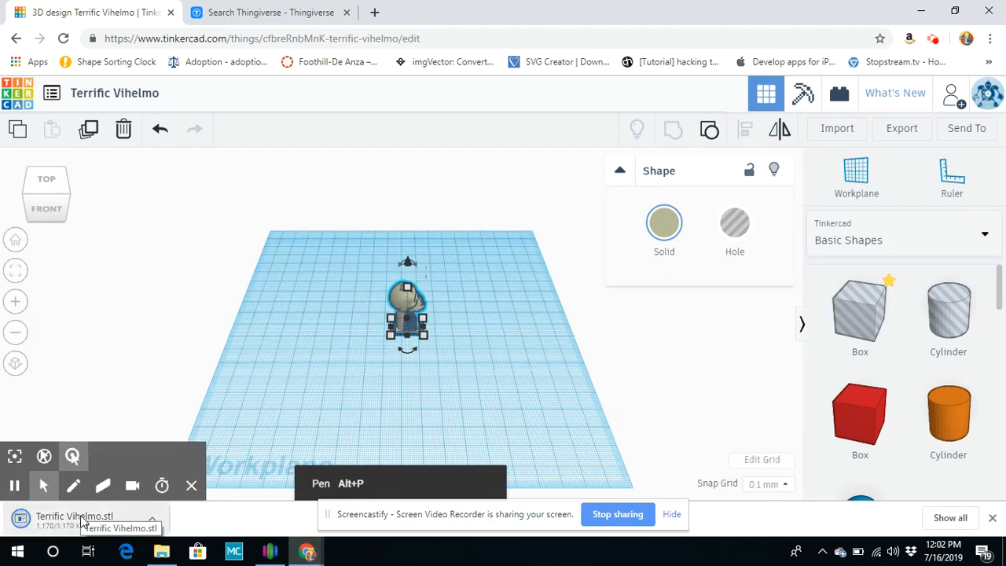
Open the downloaded Terrific Vihelmo.stl in Simplify3D (4.1.1).
{"action": "left_click", "coordinate": [78, 520]}
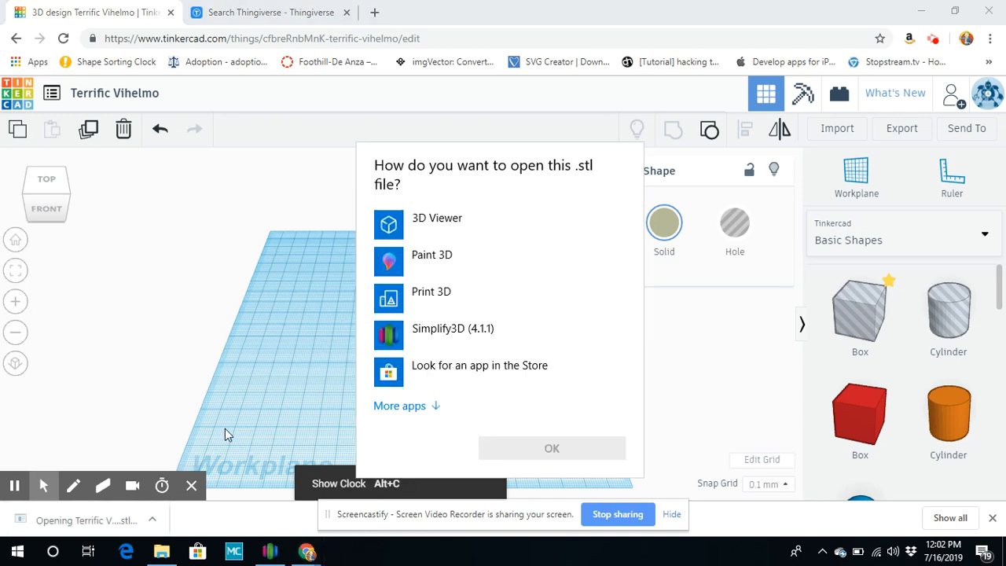
{"action": "left_click", "coordinate": [455, 340]}
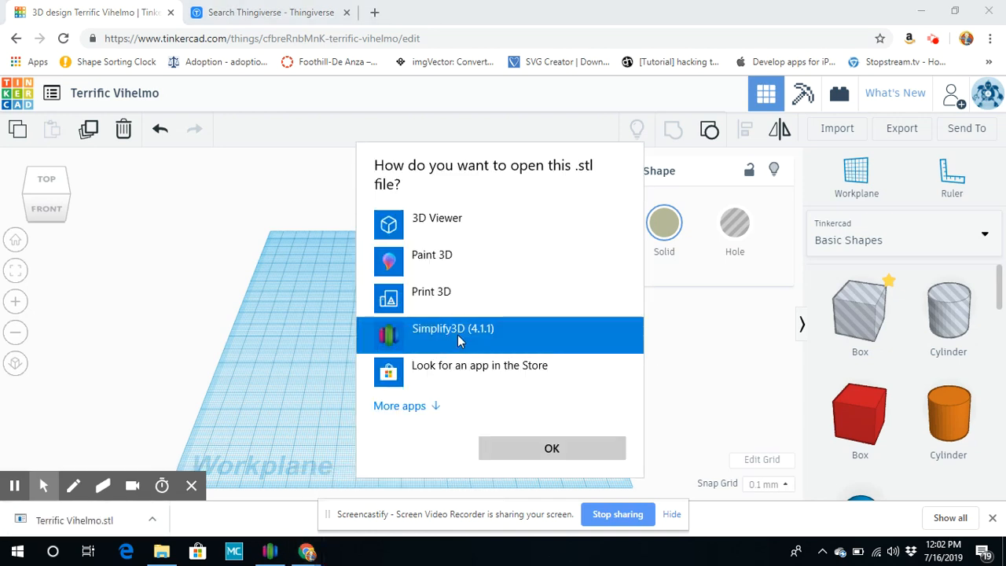
{"action": "left_click", "coordinate": [550, 448]}
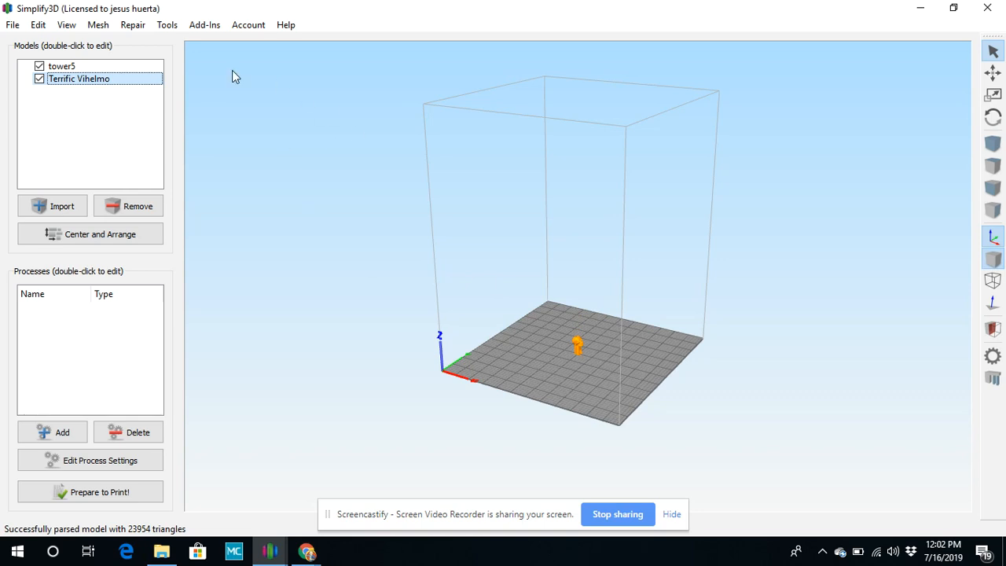
Remove the tower5 model and scale Terrific Vihelmo up to fill the build volume.
{"action": "left_click", "coordinate": [150, 66]}
{"action": "key", "text": "Delete"}
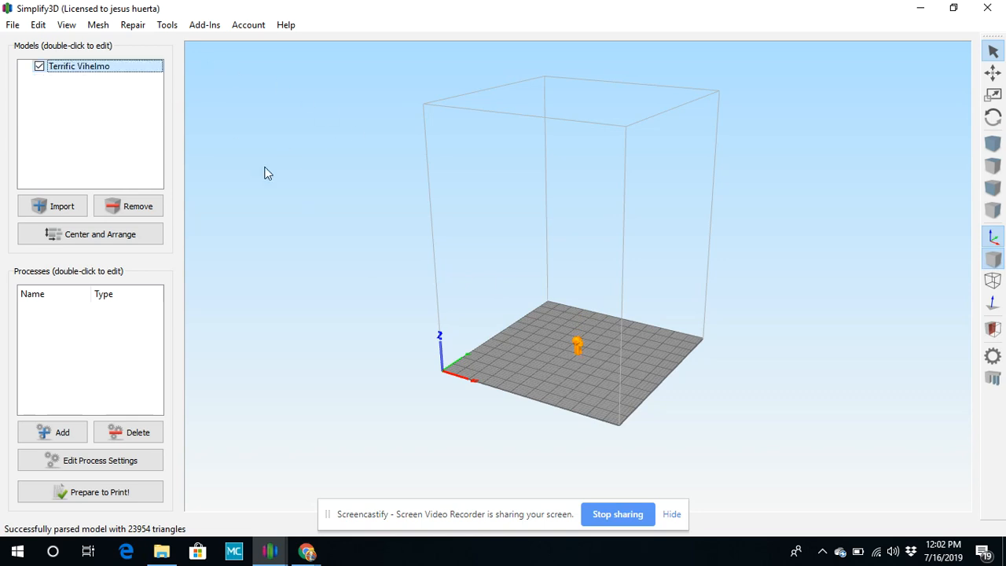
{"action": "left_click", "coordinate": [39, 26]}
{"action": "left_click", "coordinate": [150, 296]}
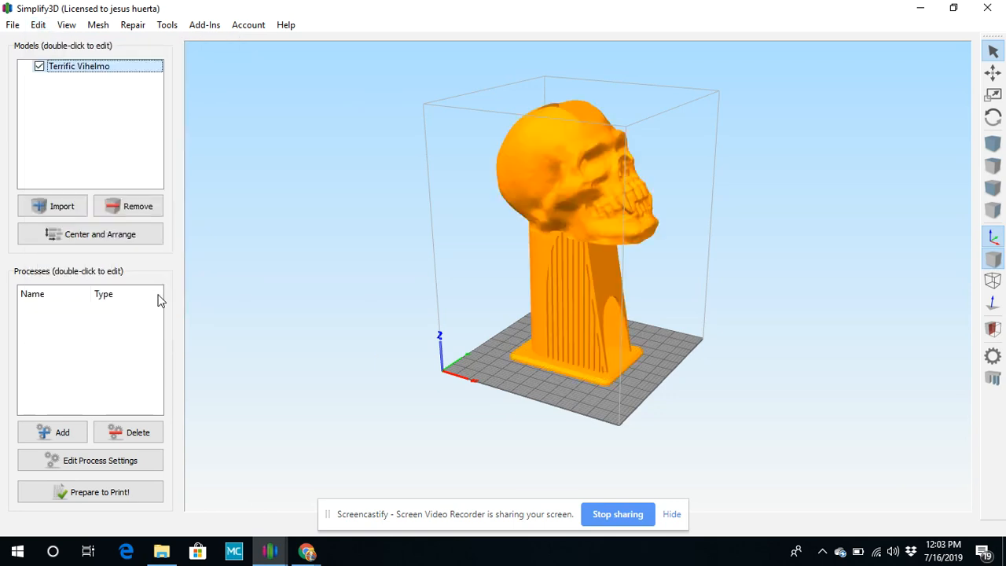
Examine the enlarged skull tower from the front, above and side, and restore the default view.
{"action": "left_click_drag", "start_coordinate": [494, 349], "coordinate": [618, 364]}
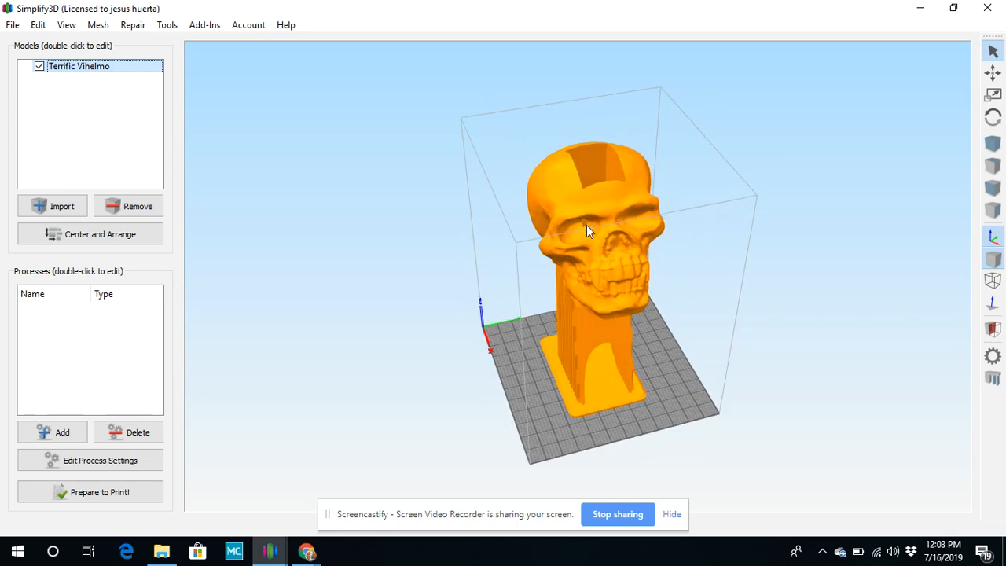
{"action": "left_click_drag", "start_coordinate": [615, 270], "coordinate": [479, 284]}
{"action": "left_click_drag", "start_coordinate": [658, 298], "coordinate": [490, 326]}
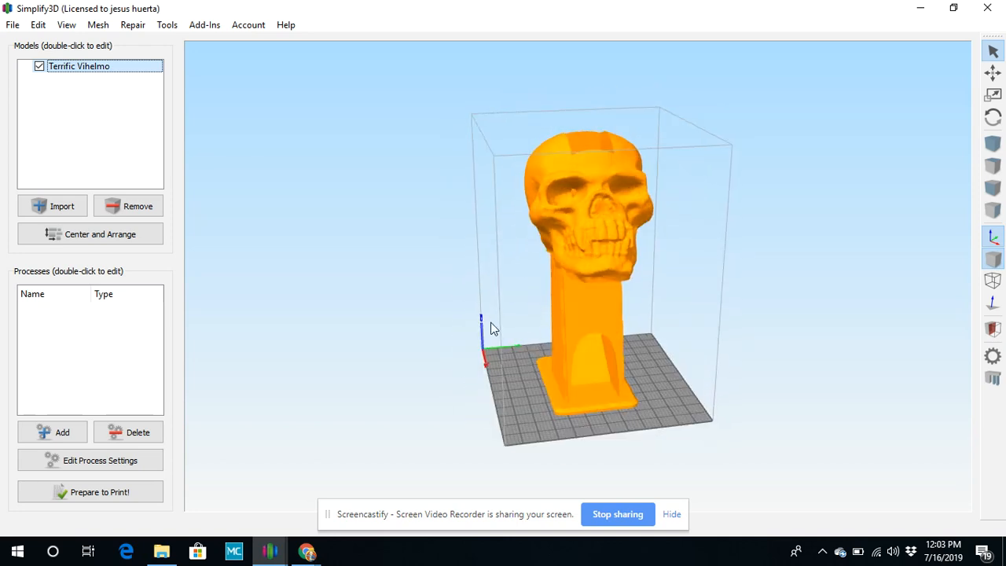
{"action": "left_click_drag", "start_coordinate": [578, 281], "coordinate": [693, 339]}
{"action": "left_click_drag", "start_coordinate": [506, 324], "coordinate": [668, 256]}
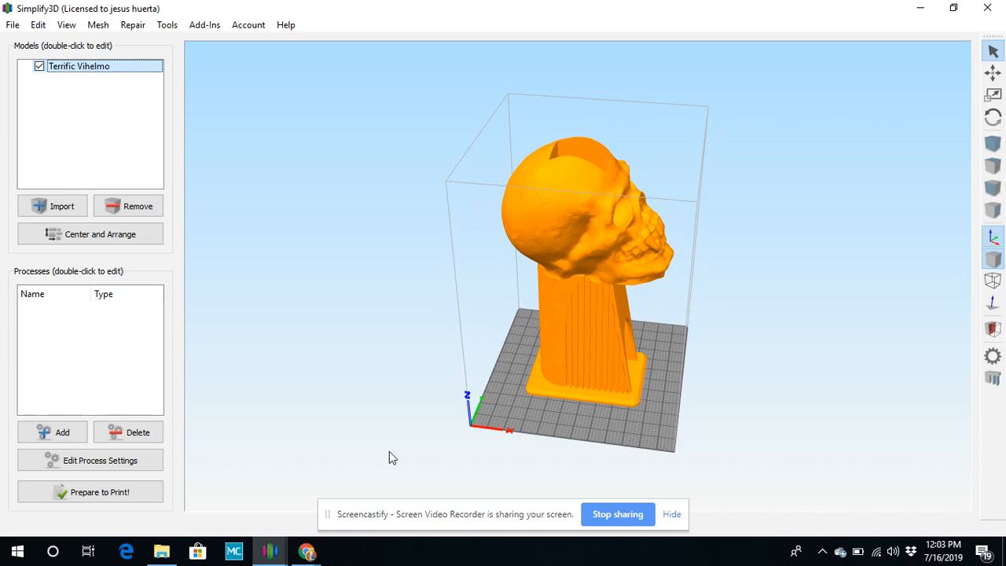
{"action": "left_click_drag", "start_coordinate": [342, 348], "coordinate": [373, 299]}
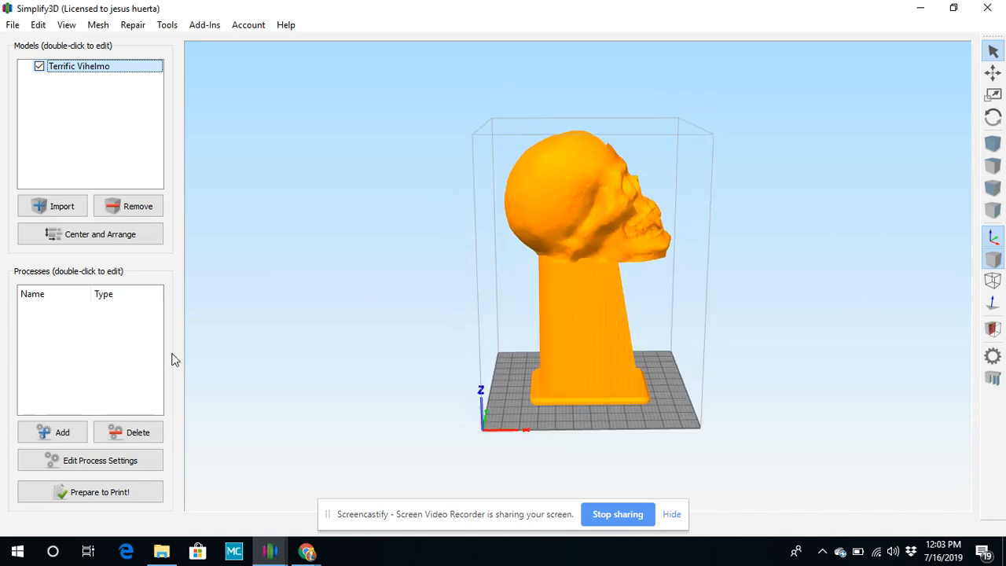
{"action": "left_click", "coordinate": [992, 143]}
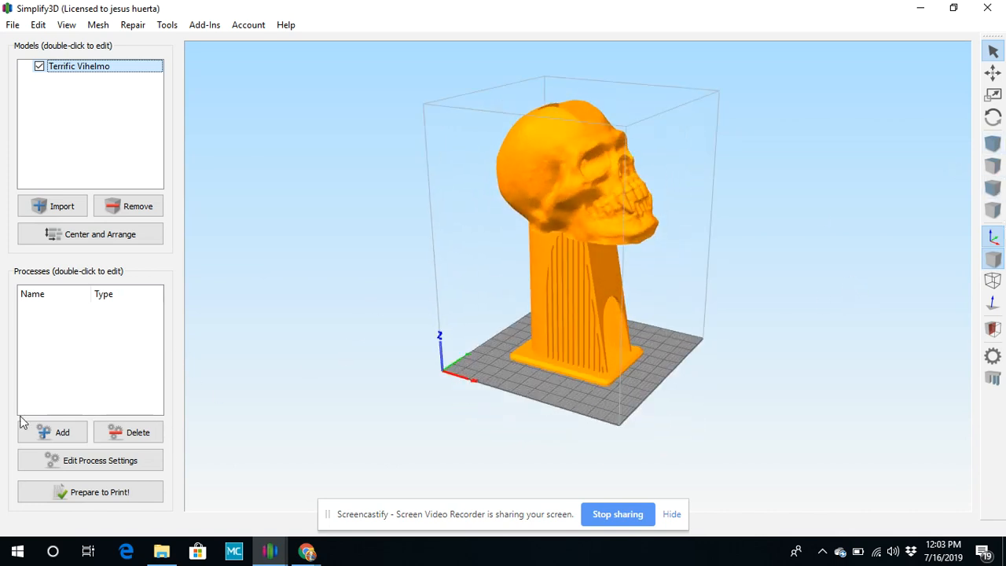
Add a manufacturing process using the Creality CR-10 (modified) profile with PLA material and Fast print quality.
{"action": "left_click", "coordinate": [71, 494]}
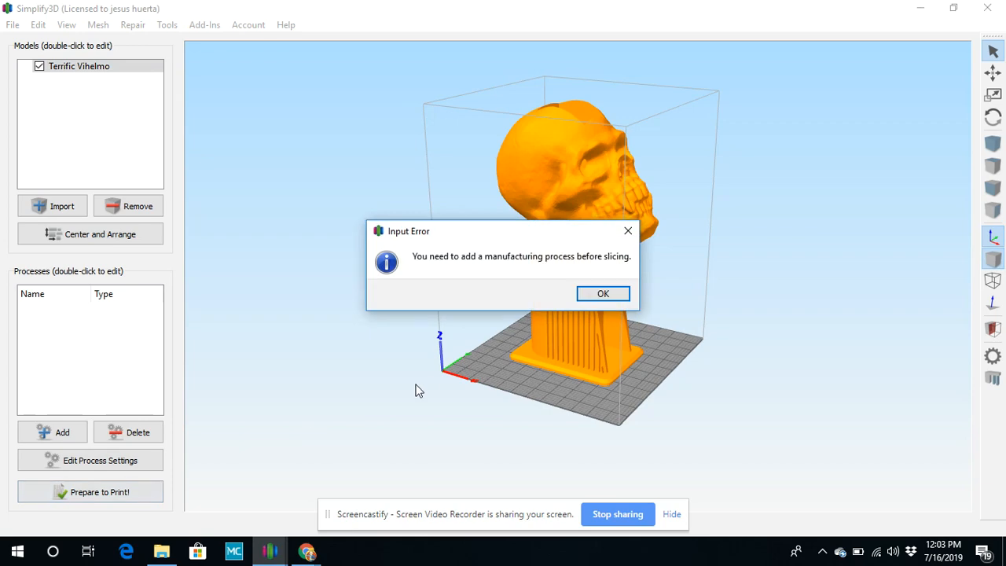
{"action": "left_click", "coordinate": [595, 296]}
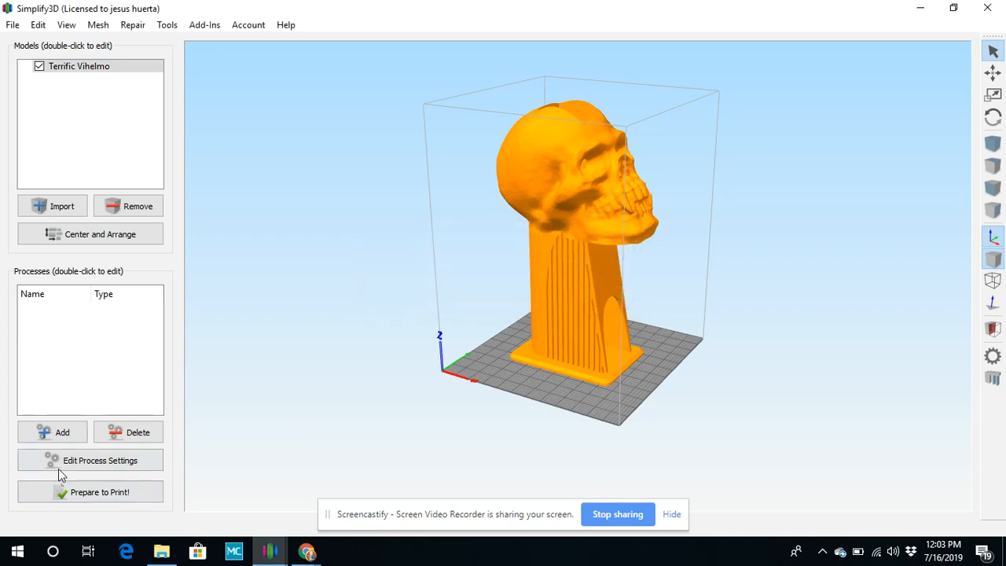
{"action": "left_click", "coordinate": [53, 437]}
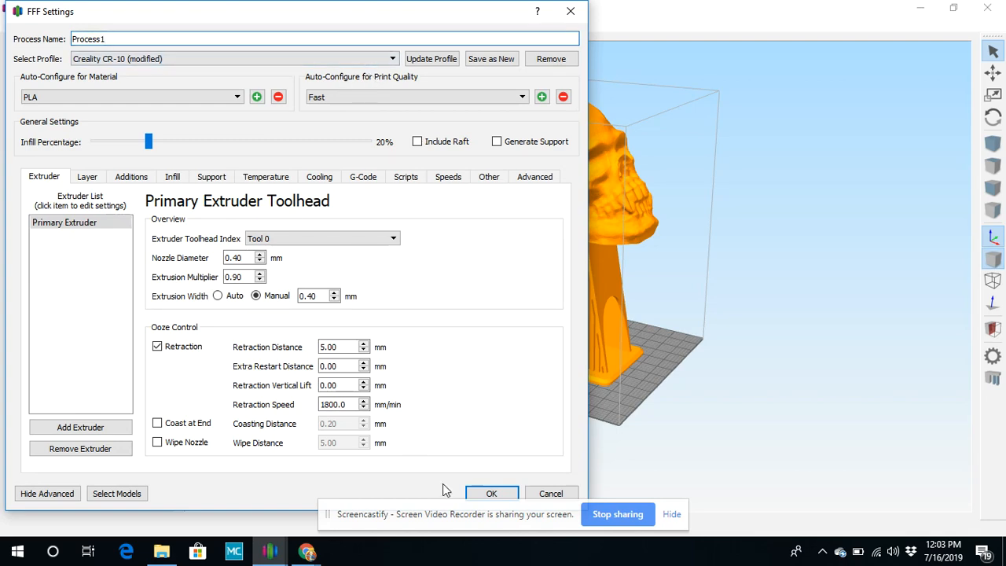
{"action": "left_click", "coordinate": [503, 492]}
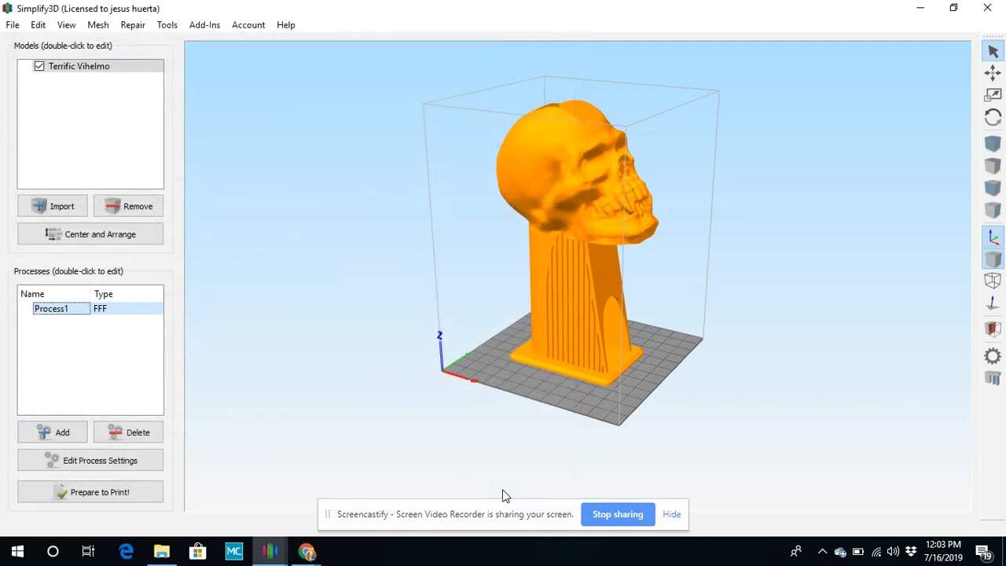
Slice the full-size skull tower, check its build time and plastic weight, and leave the preview.
{"action": "left_click", "coordinate": [83, 491]}
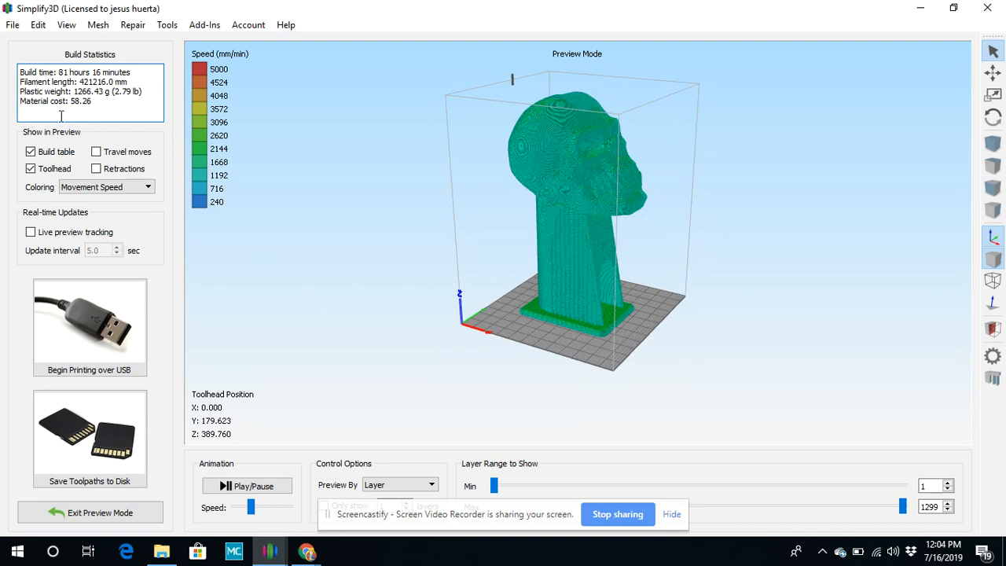
{"action": "left_click_drag", "start_coordinate": [112, 92], "coordinate": [141, 93]}
{"action": "left_click", "coordinate": [106, 512]}
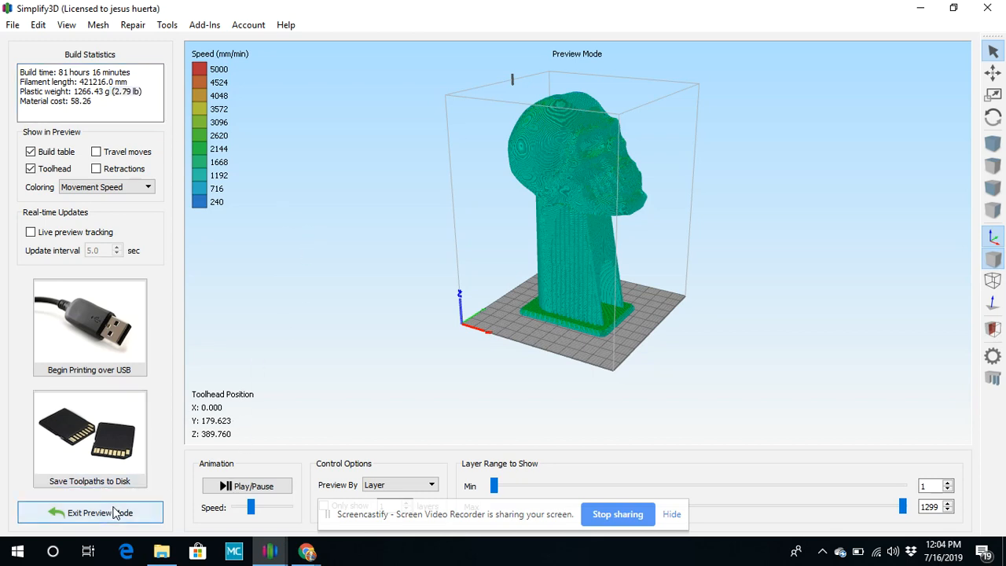
Set Process1's infill to 10%, enable generated support, and update the Creality CR-10 profile with these settings.
{"action": "left_click", "coordinate": [137, 479]}
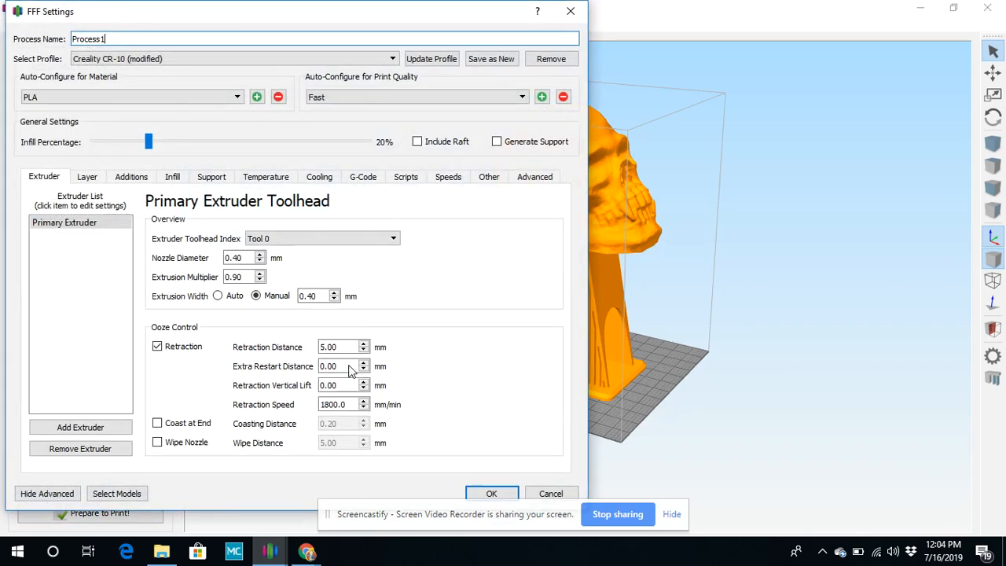
{"action": "left_click_drag", "start_coordinate": [148, 142], "coordinate": [135, 145]}
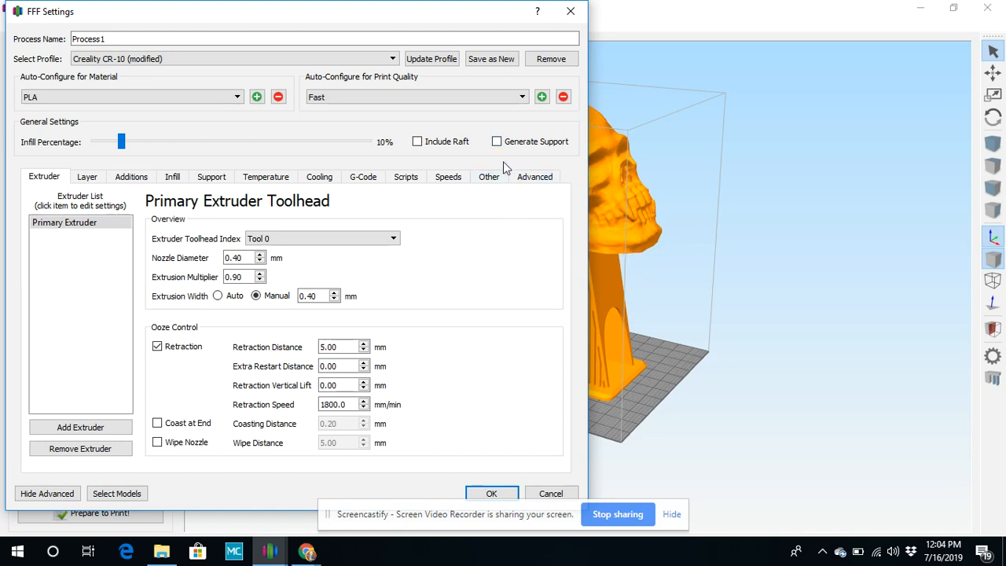
{"action": "left_click", "coordinate": [497, 142]}
{"action": "left_click", "coordinate": [426, 60]}
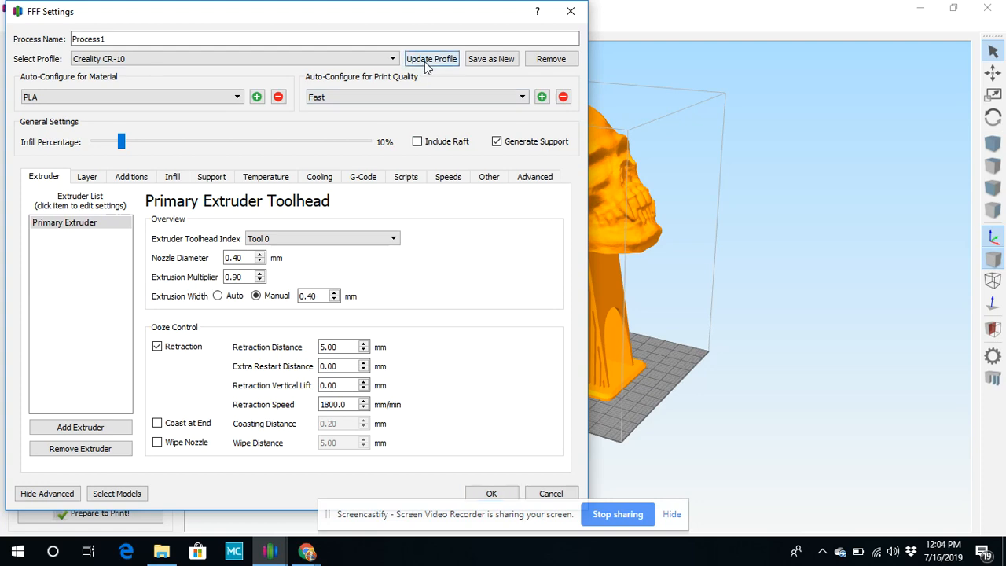
{"action": "left_click", "coordinate": [490, 493]}
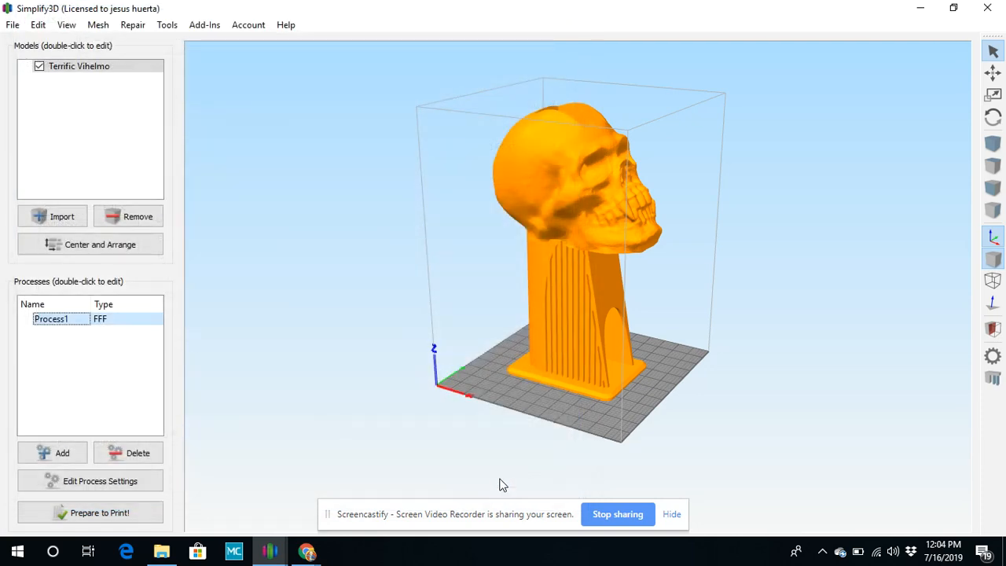
Scale the Terrific Vihelmo model uniformly to 600%.
{"action": "double_click", "coordinate": [560, 293]}
{"action": "double_click", "coordinate": [921, 230]}
{"action": "type", "text": "600"}
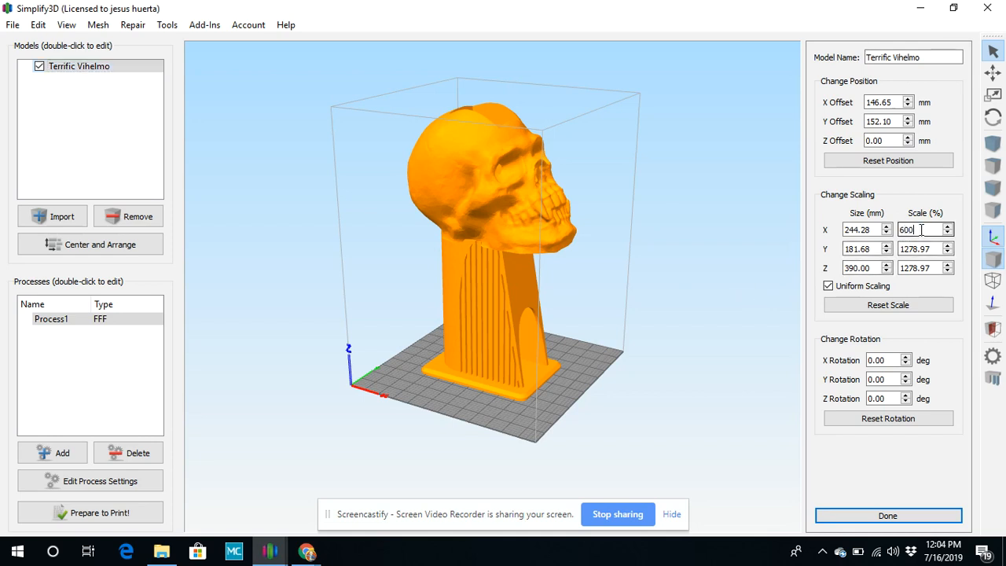
{"action": "key", "text": "Return"}
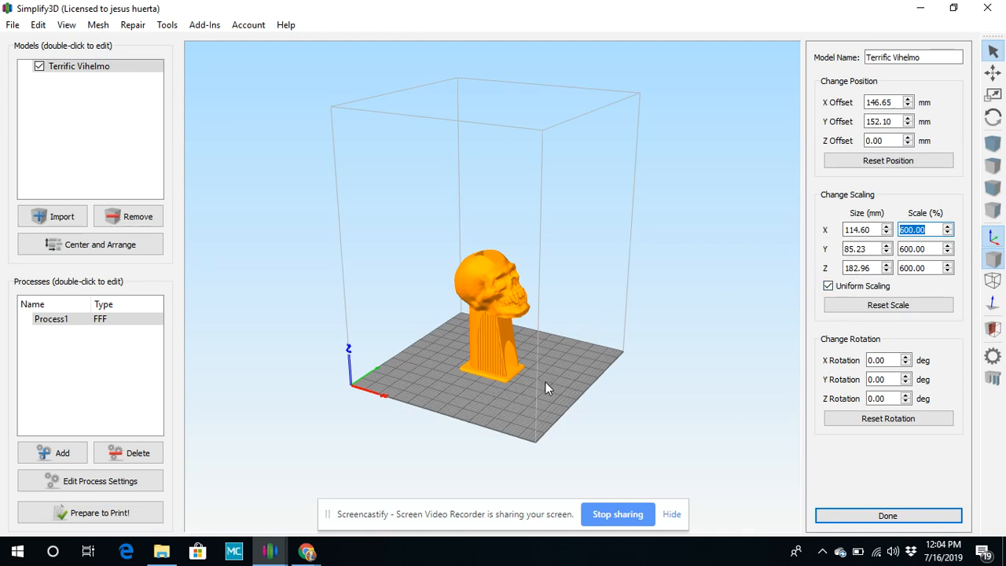
Slice the rescaled skull tower, review its build statistics and support structures up close, and leave the preview.
{"action": "left_click", "coordinate": [138, 514]}
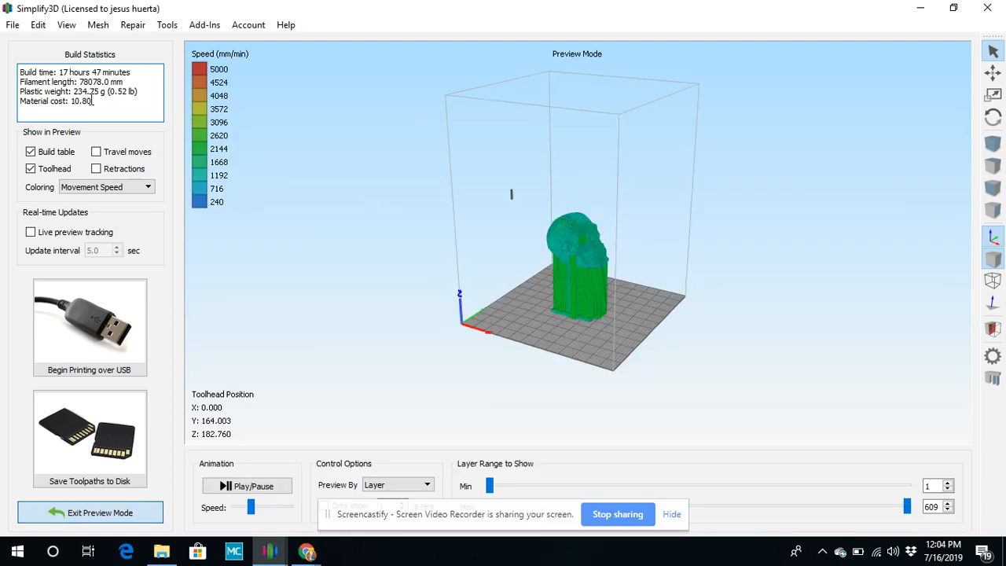
{"action": "left_click_drag", "start_coordinate": [70, 102], "coordinate": [97, 102]}
{"action": "left_click", "coordinate": [110, 110]}
{"action": "left_click_drag", "start_coordinate": [107, 92], "coordinate": [140, 93]}
{"action": "scroll", "coordinate": [633, 293], "scroll_direction": "down", "scroll_amount": 2}
{"action": "scroll", "coordinate": [630, 307], "scroll_direction": "up", "scroll_amount": 5}
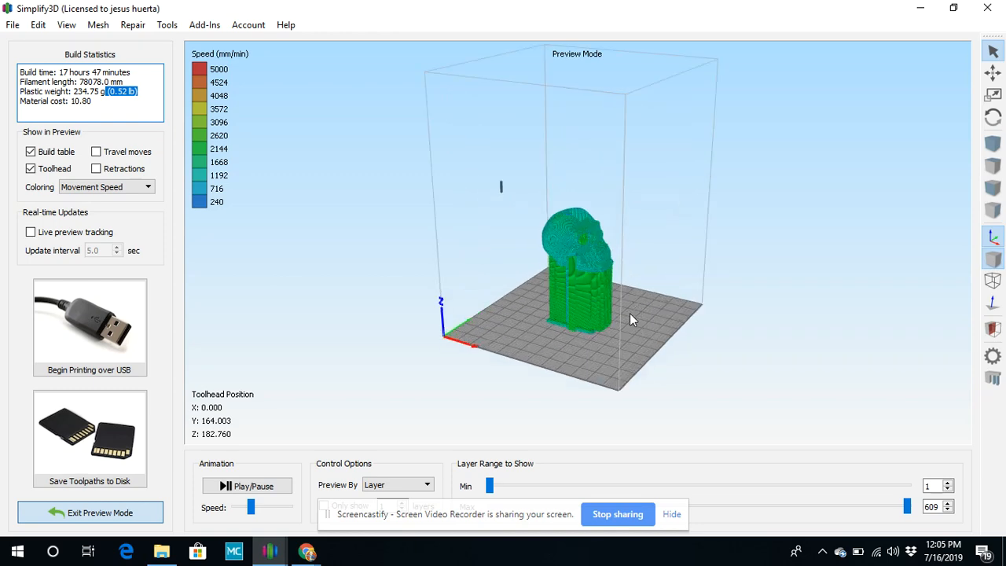
{"action": "mouse_move", "coordinate": [649, 399]}
{"action": "left_mouse_down"}
{"action": "mouse_move", "coordinate": [614, 396]}
{"action": "mouse_move", "coordinate": [647, 370]}
{"action": "mouse_move", "coordinate": [421, 328]}
{"action": "mouse_move", "coordinate": [646, 389]}
{"action": "left_mouse_up"}
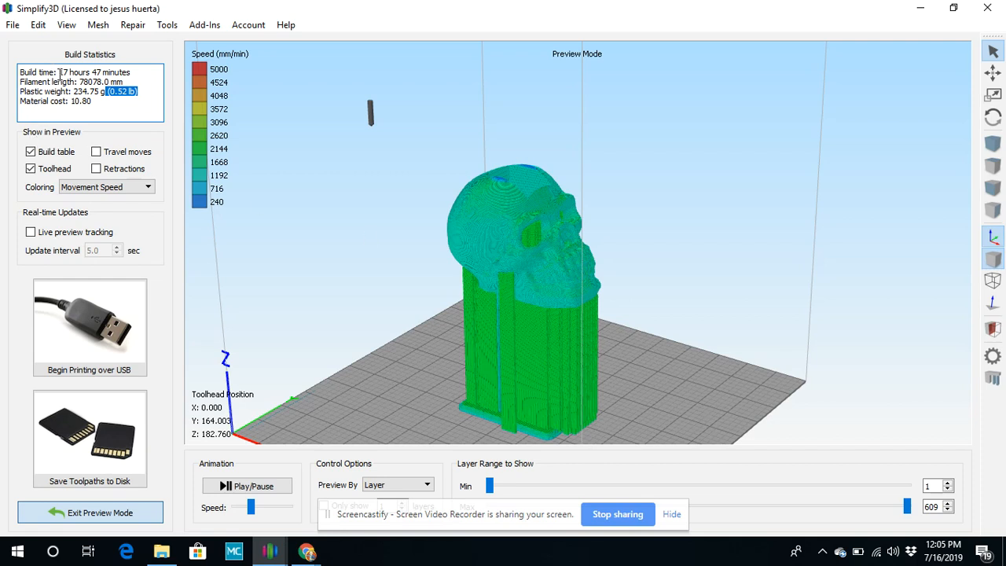
{"action": "left_click", "coordinate": [98, 515]}
Examine the rescaled skull tower on the build plate, turning the view around to its face and front opening.
{"action": "scroll", "coordinate": [437, 384], "scroll_direction": "down", "scroll_amount": 3}
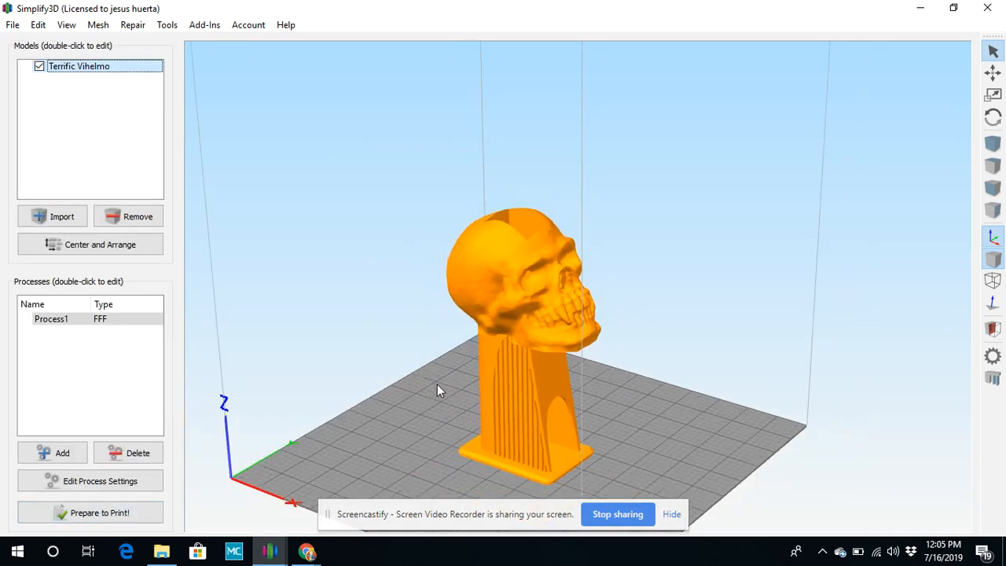
{"action": "right_click_drag", "start_coordinate": [675, 427], "coordinate": [477, 418]}
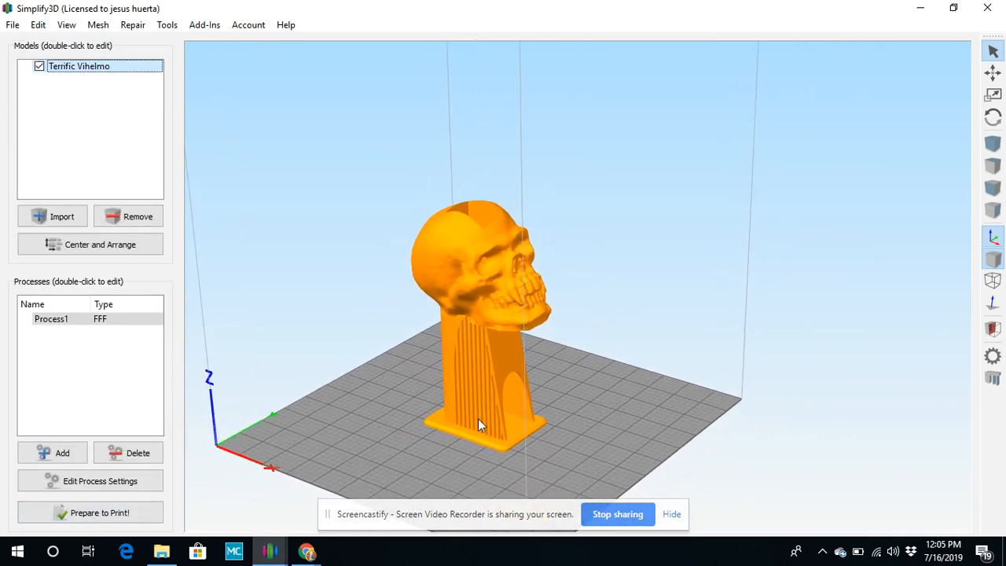
{"action": "left_click_drag", "start_coordinate": [355, 414], "coordinate": [436, 414]}
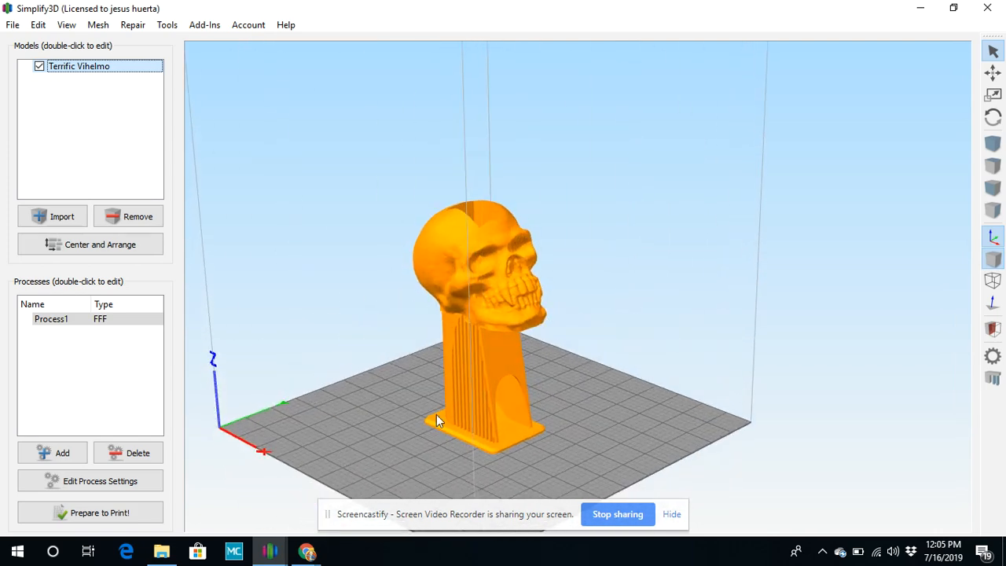
{"action": "left_click_drag", "start_coordinate": [662, 450], "coordinate": [512, 417]}
{"action": "left_click_drag", "start_coordinate": [571, 450], "coordinate": [593, 423]}
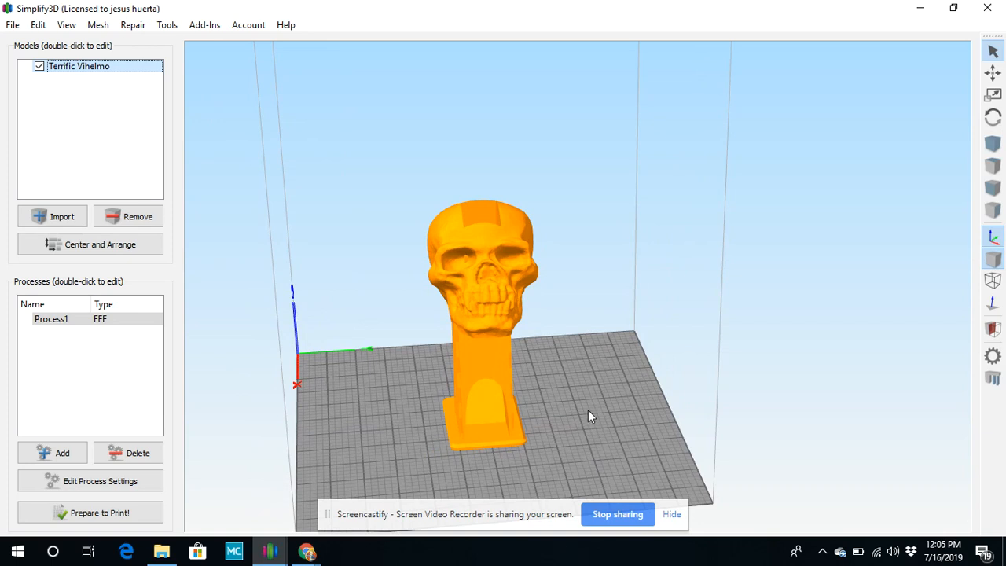